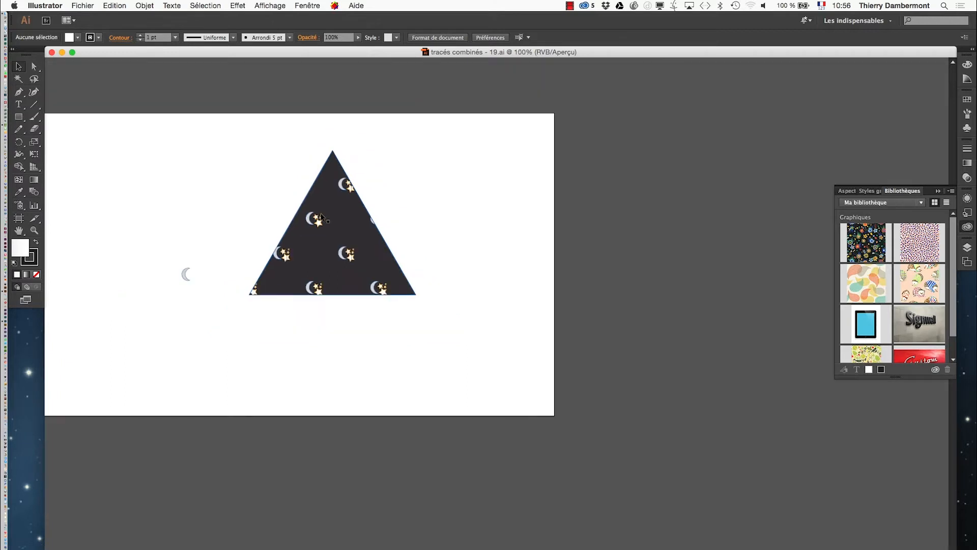
Delete the loose crescent moon beside the patterned triangle.
left_click_drag(321, 218, 408, 205)
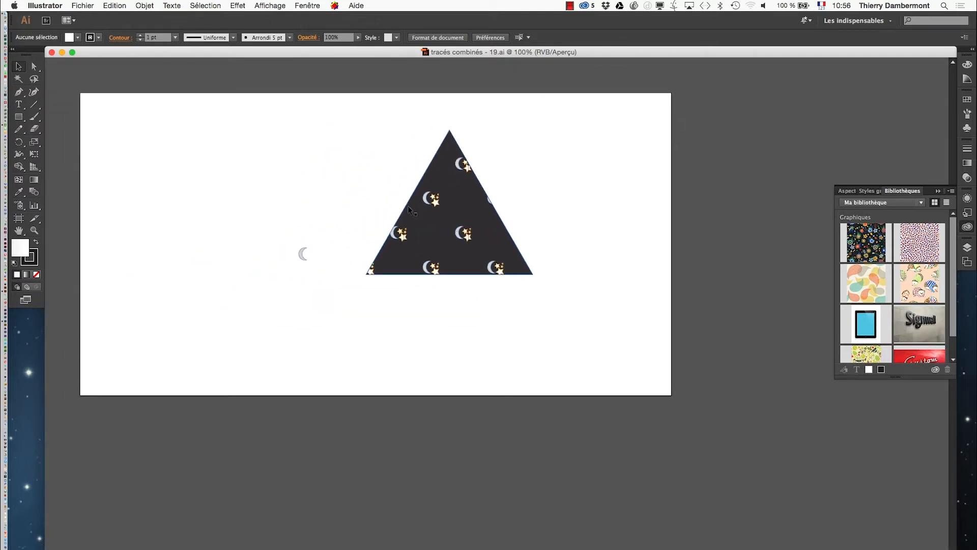
scroll(304, 267, "up", 1)
scroll(303, 268, "up", 1)
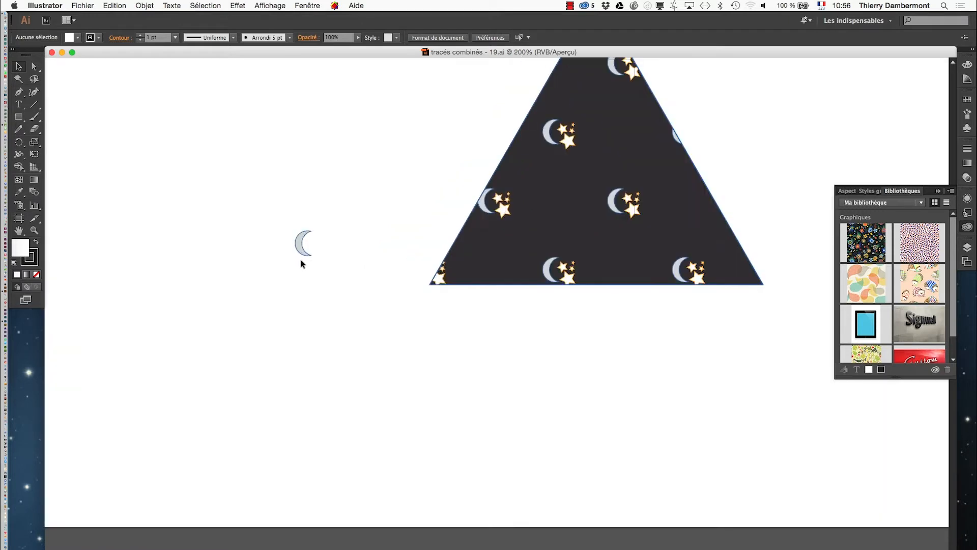
left_click(301, 249)
scroll(301, 252, "up", 3)
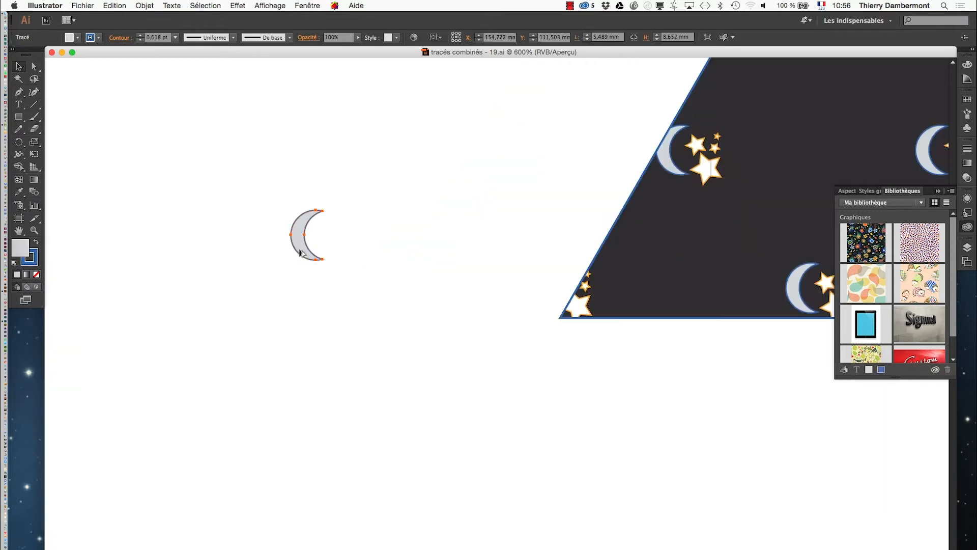
key("Delete")
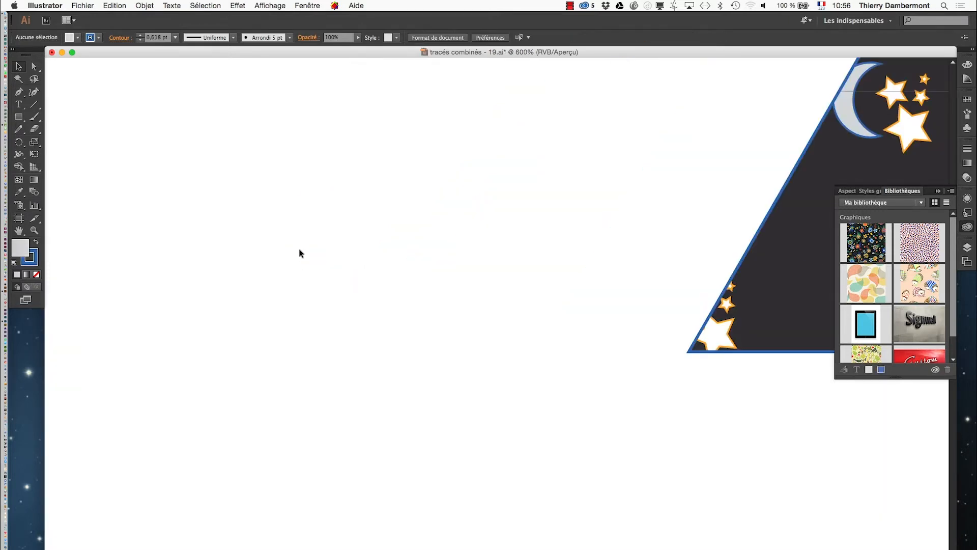
scroll(300, 253, "down", 4)
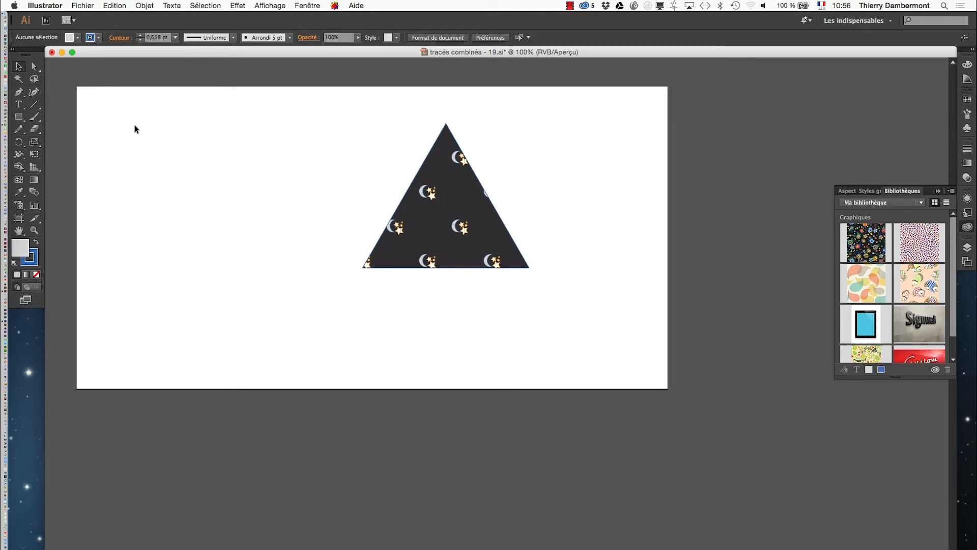
Shrink the artboard on all sides to about 145 × 120 mm so that it closely frames the triangle.
left_click_drag(28, 54, 82, 108)
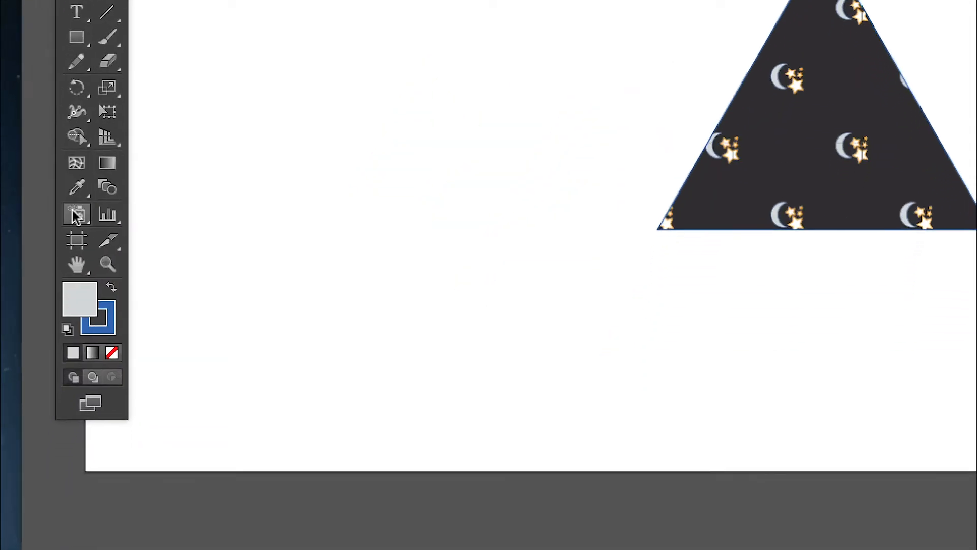
left_click(76, 240)
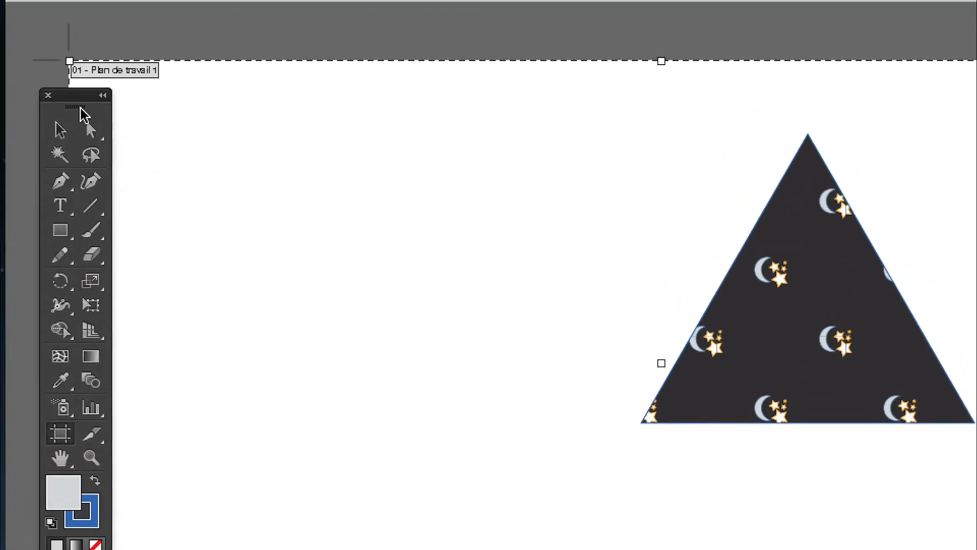
left_click_drag(79, 105, 20, 104)
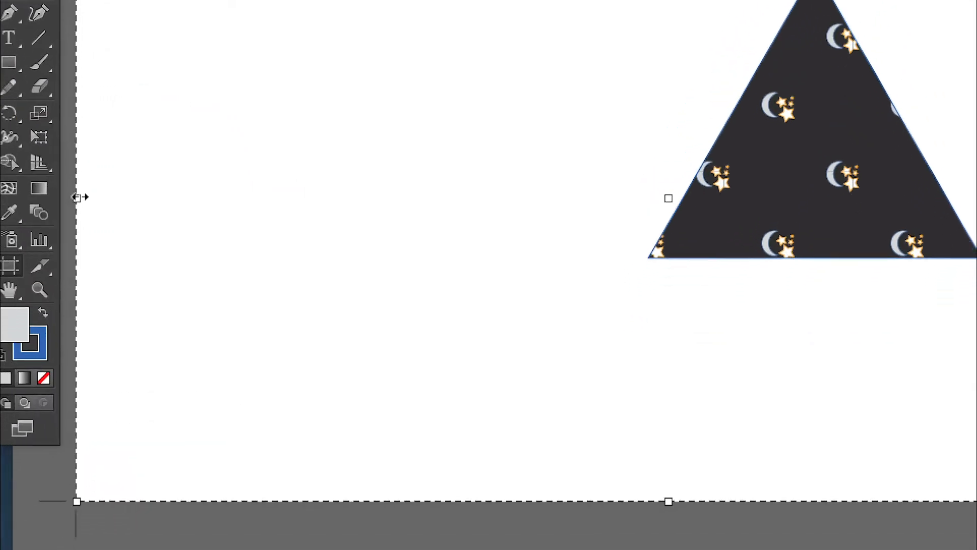
left_click_drag(78, 197, 262, 200)
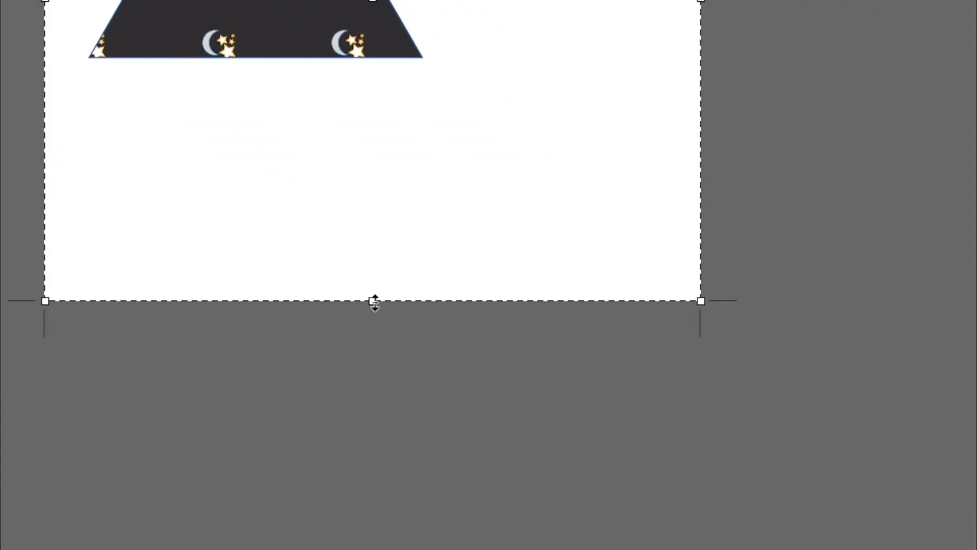
left_click_drag(590, 493, 572, 385)
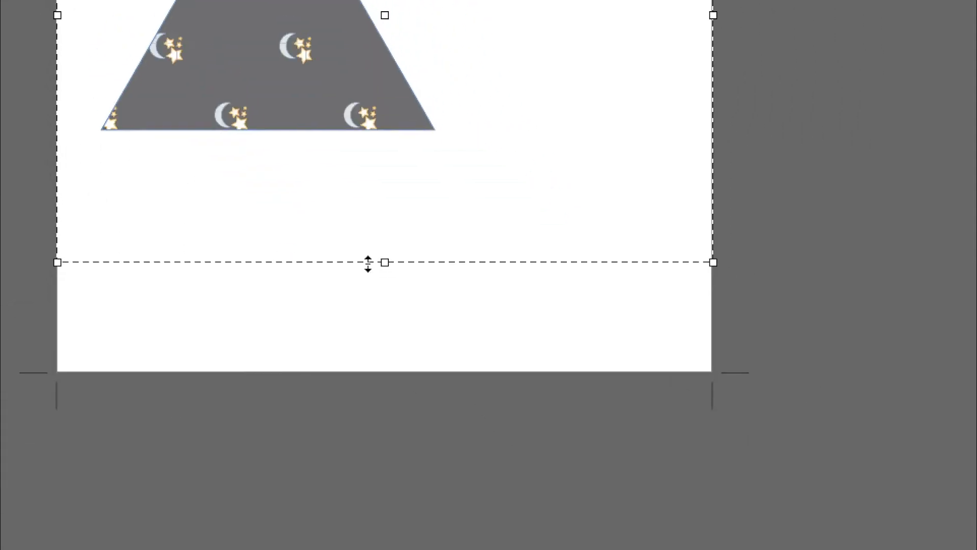
left_click_drag(368, 263, 364, 157)
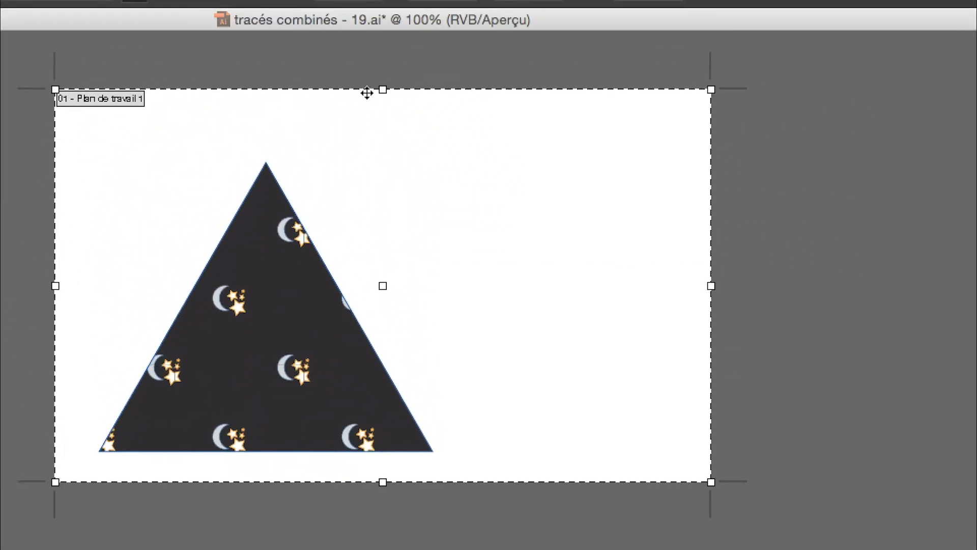
left_click_drag(373, 91, 373, 109)
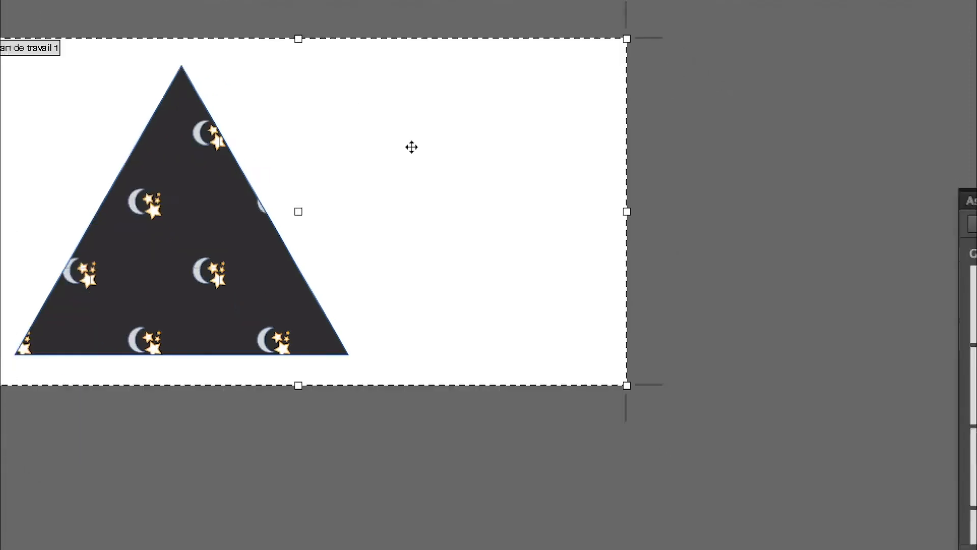
left_click_drag(627, 212, 539, 213)
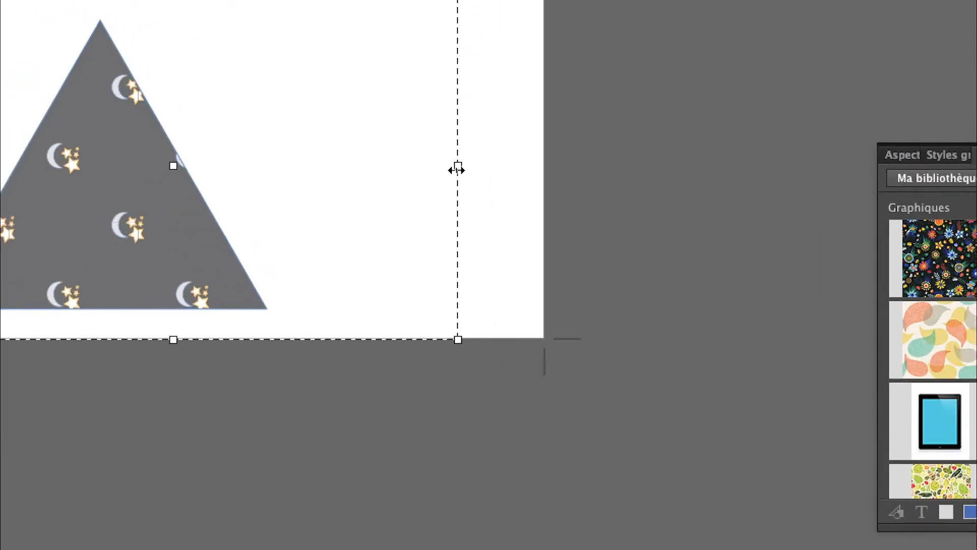
left_click_drag(457, 169, 407, 170)
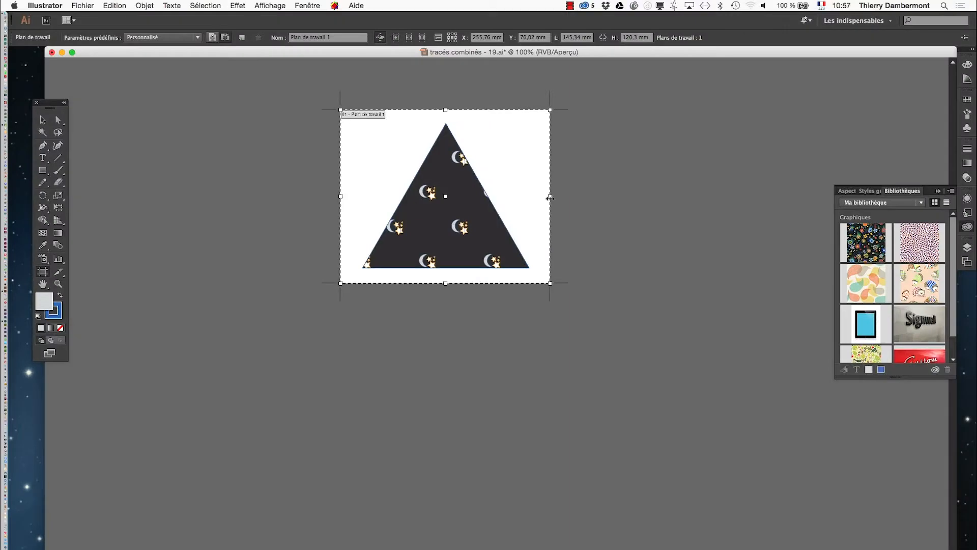
left_click(42, 120)
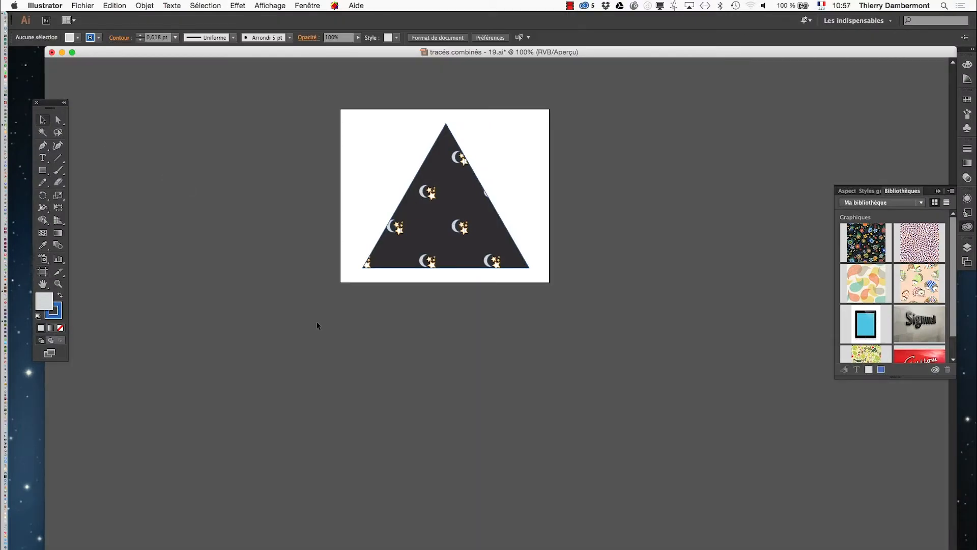
left_click(82, 5)
left_click(126, 92)
left_click(629, 458)
Start saving the document under a new name and create the folder "AI initiation Carnaval jour 4" on the desktop (Bureau) for it.
left_click(82, 5)
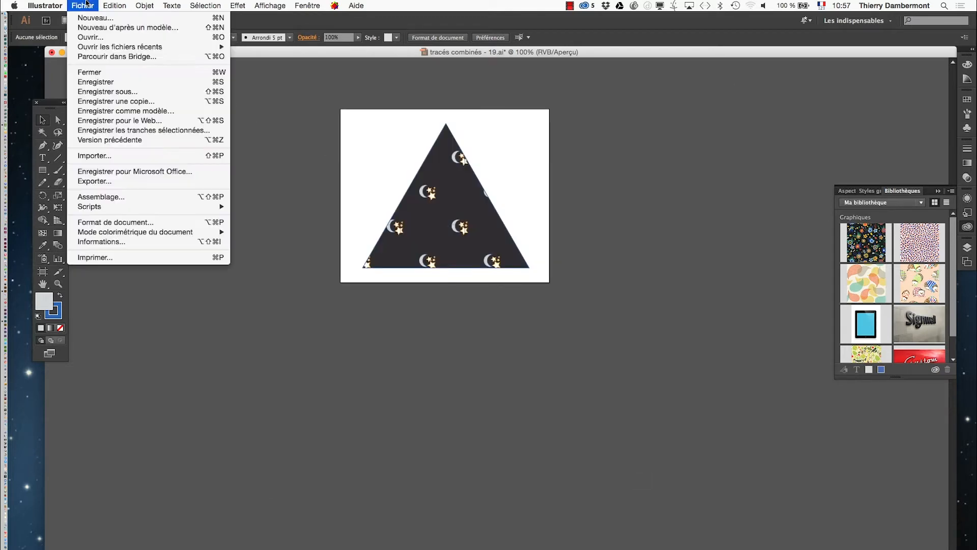
left_click(122, 95)
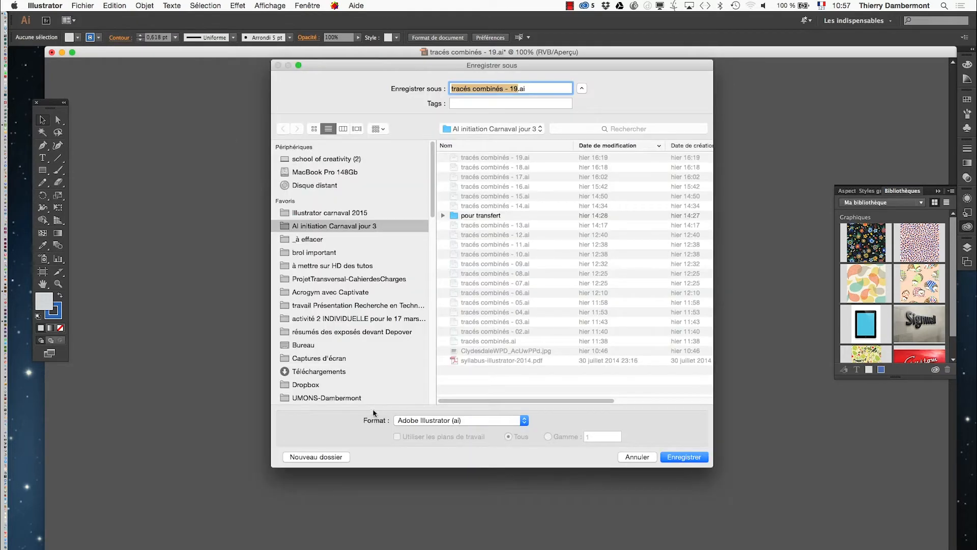
left_click(471, 130)
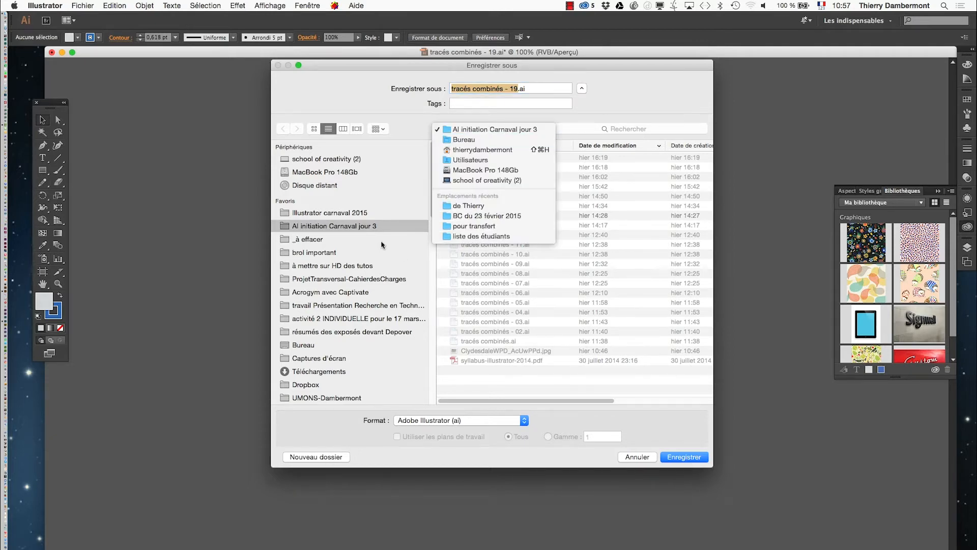
left_click(326, 347)
left_click(326, 348)
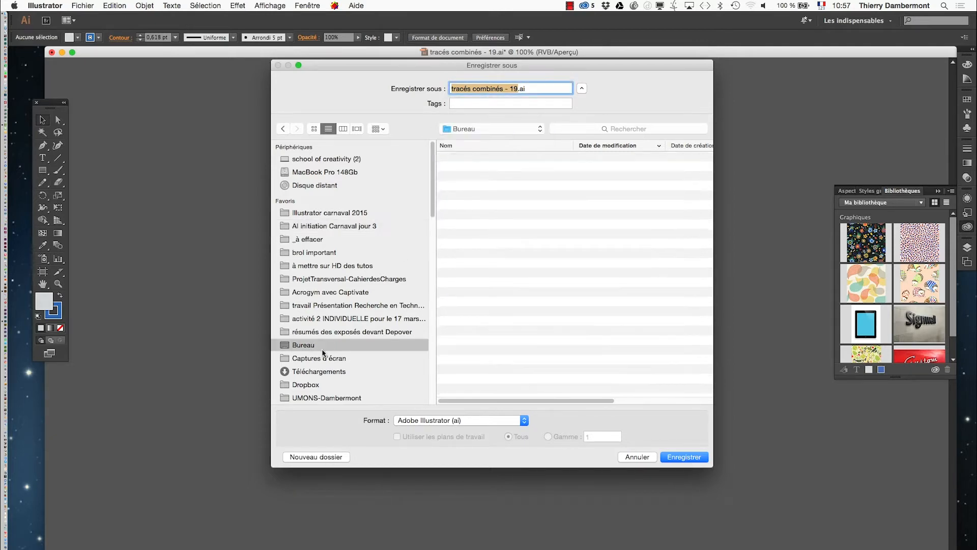
left_click(330, 456)
type("AI initiation Carnaval jour 4")
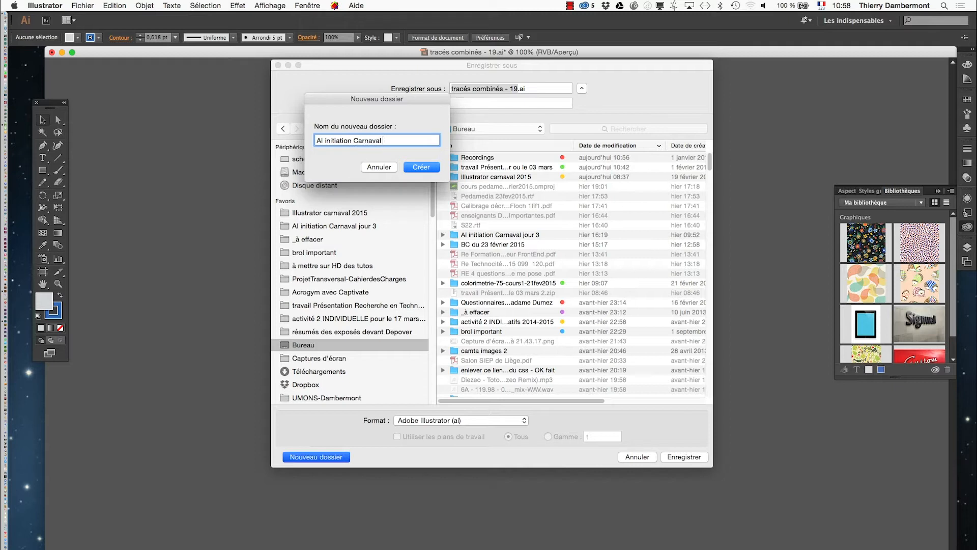
left_click(409, 167)
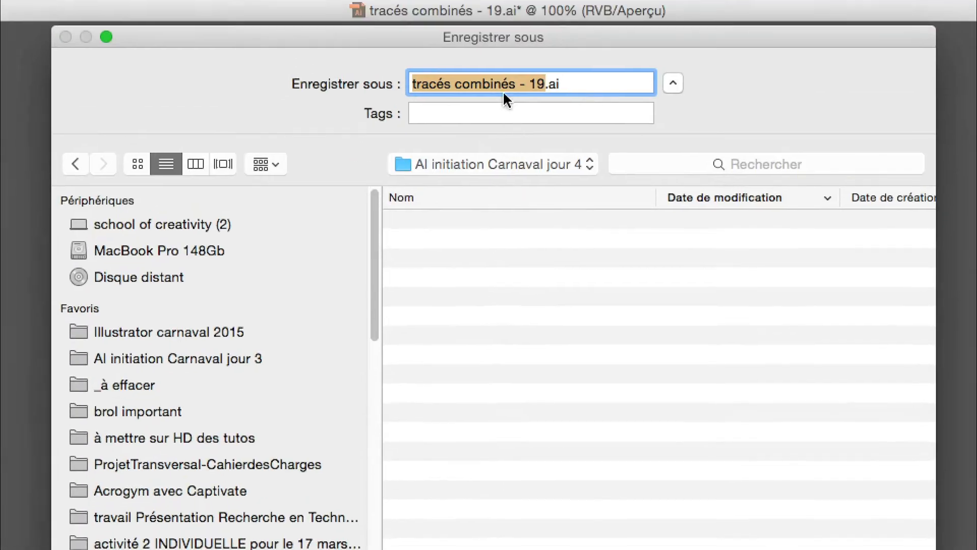
Save the document as "tracés combinés - 20.ai" in the new folder, accepting the Illustrator CC format options.
left_click(518, 87)
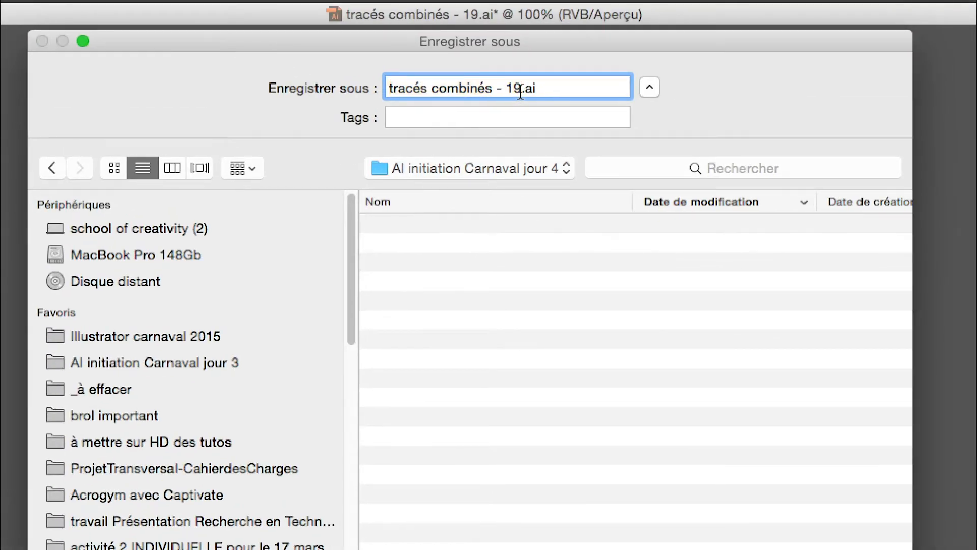
key("BackSpace")
key("BackSpace")
type("20")
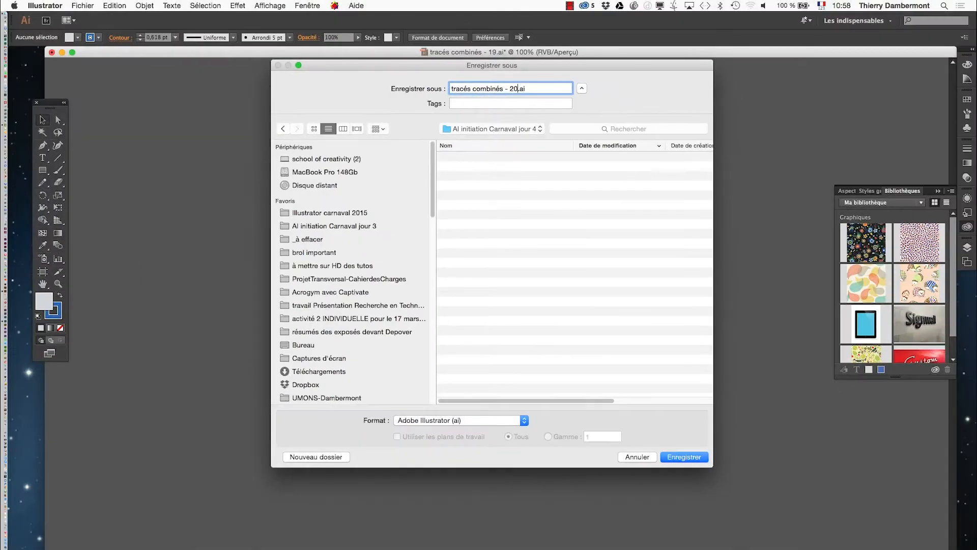
key("Return")
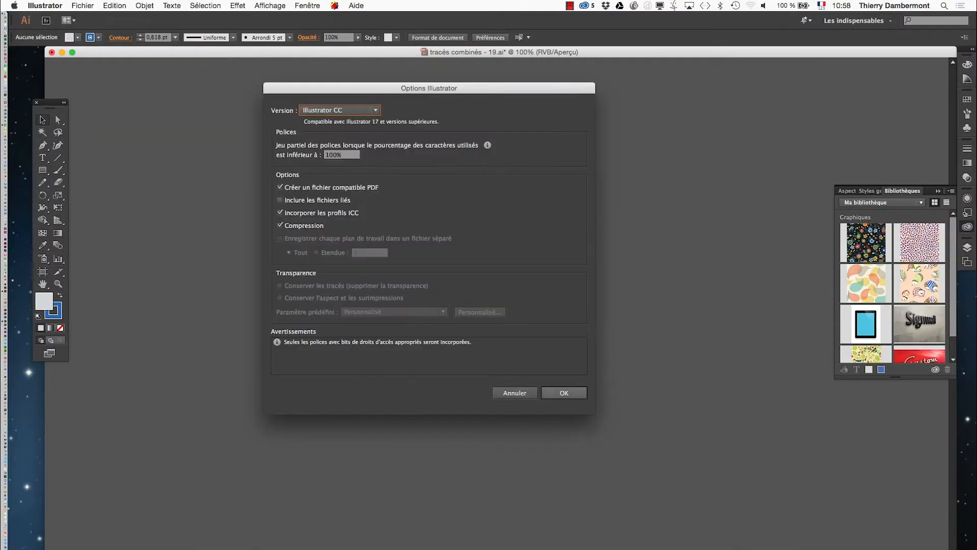
key("Return")
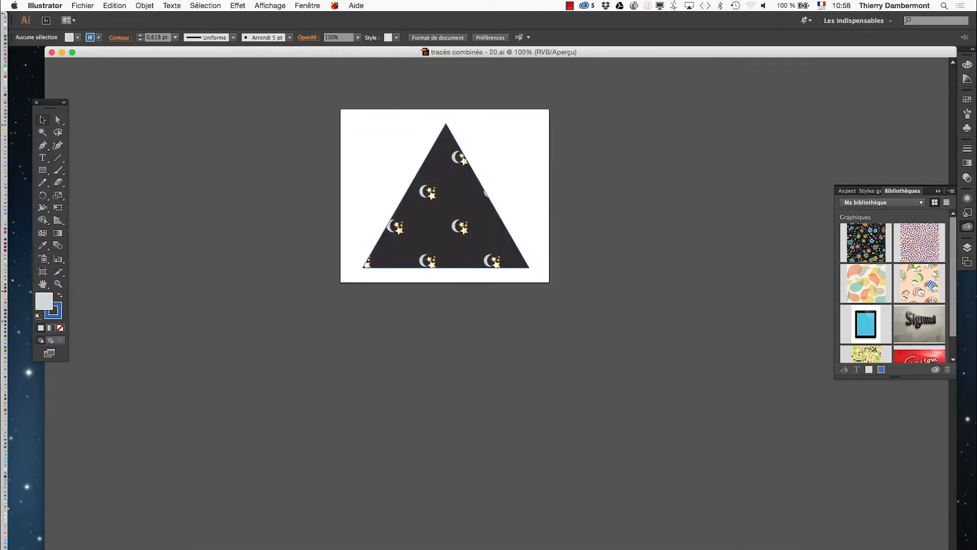
Switch to Photoshop with all other applications hidden and arrange its tools in two columns.
key("super+Tab")
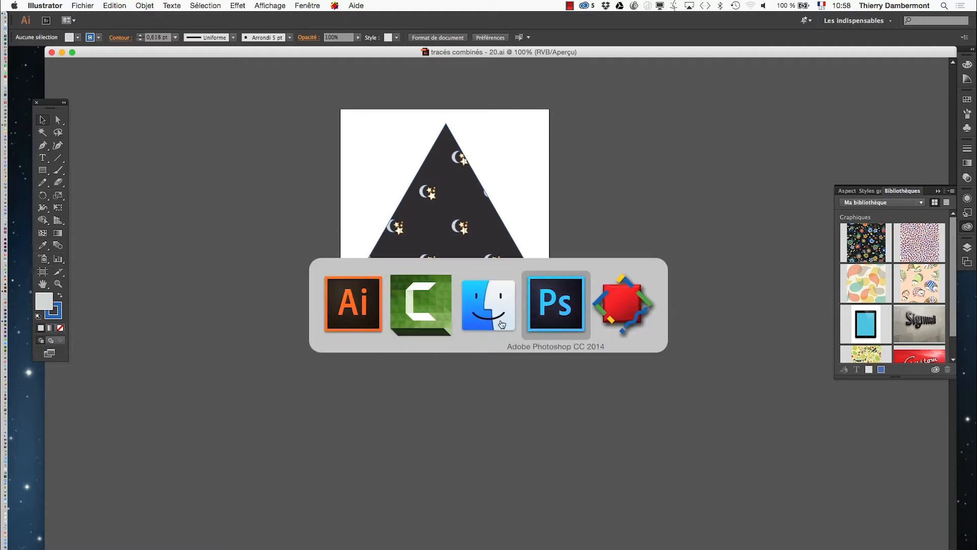
left_click(550, 322)
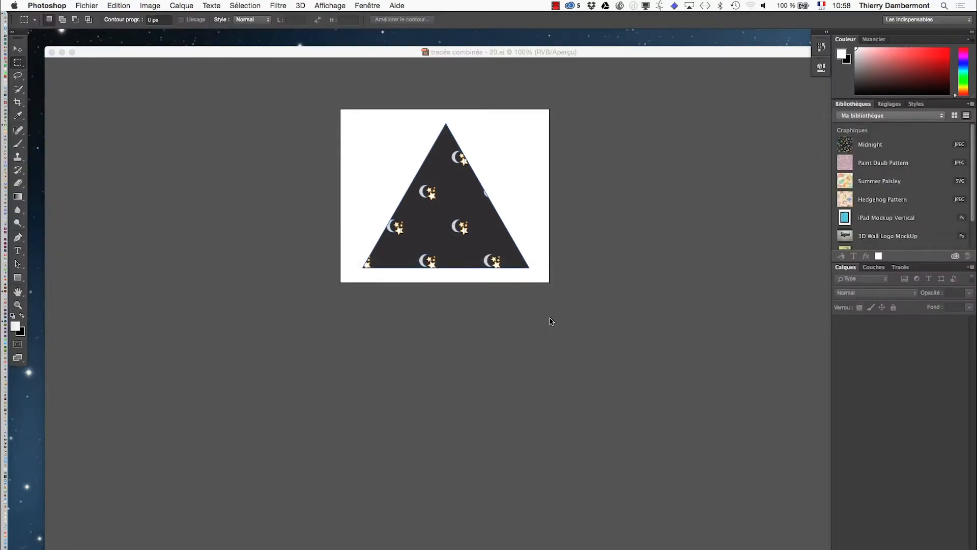
key("super+alt+h")
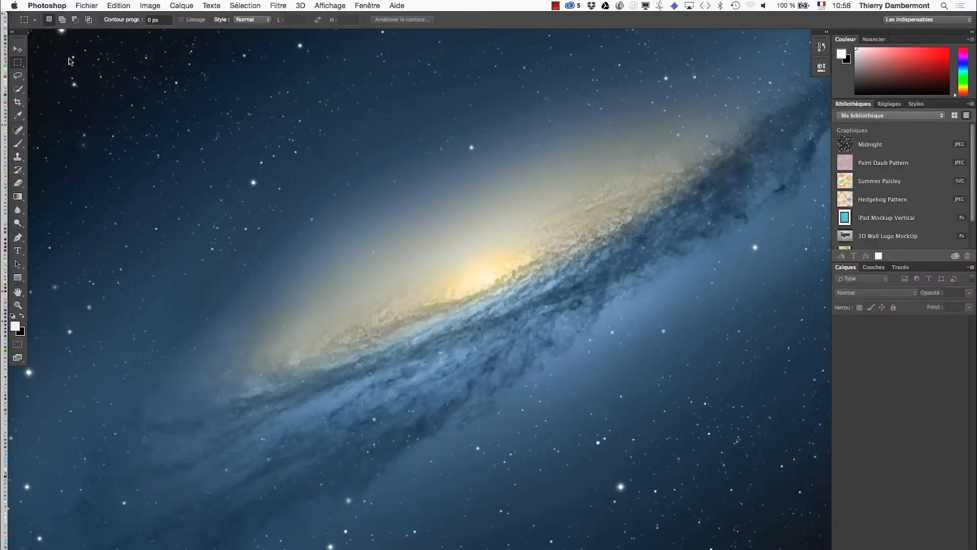
left_click(13, 32)
Switch to the Finder, open Firefox and enlarge its window to cover most of the screen.
key("super+Tab")
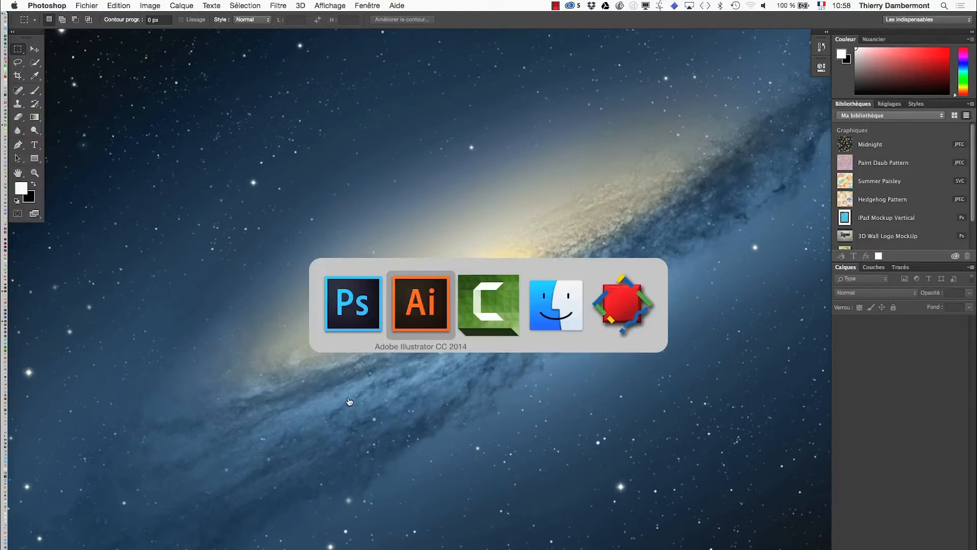
left_click(555, 304)
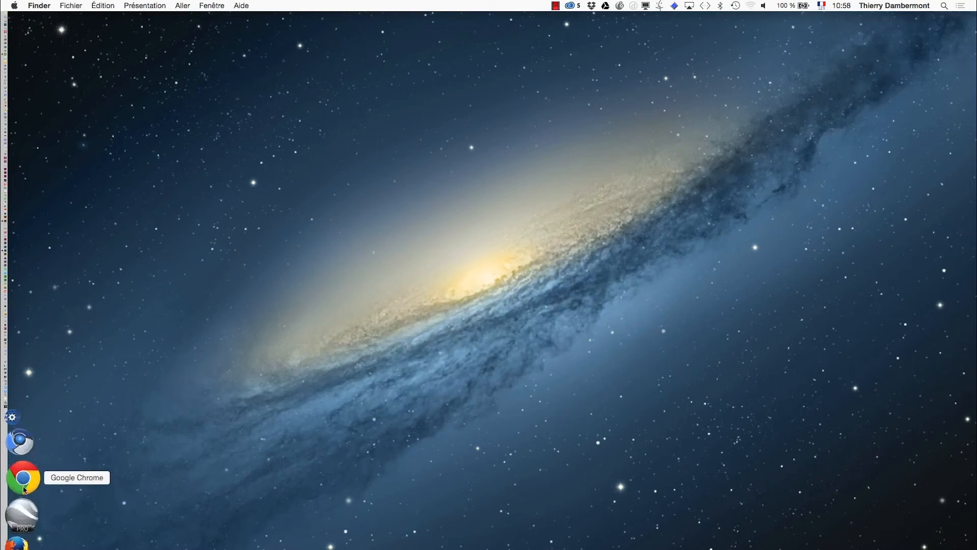
left_click(25, 486)
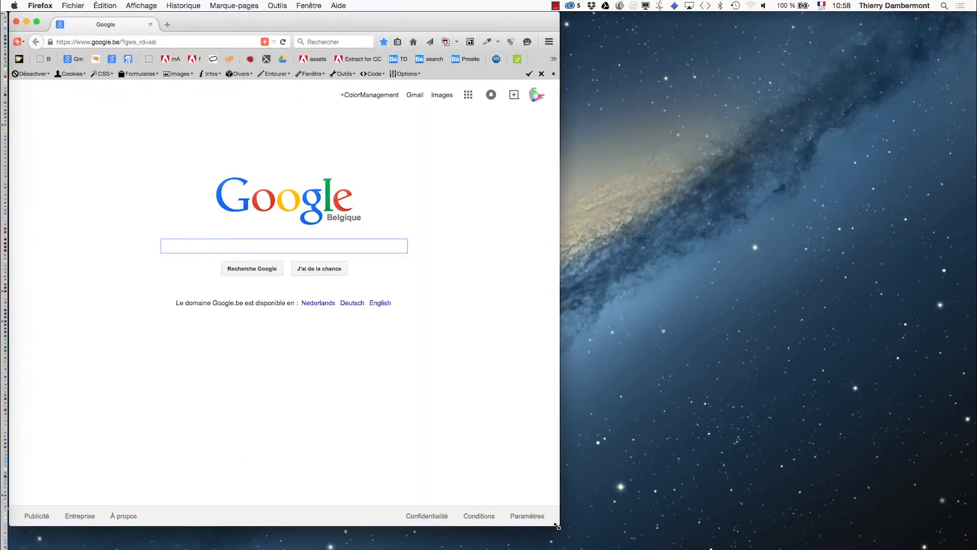
left_click_drag(556, 525, 851, 549)
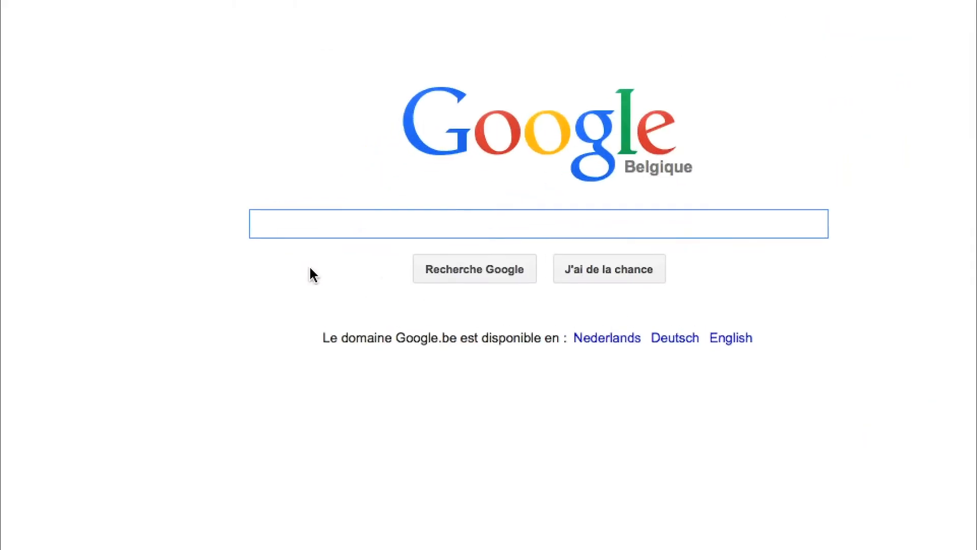
Search Google for desert "public domain" images and move the browser window towards the middle of the screen.
type("desert")
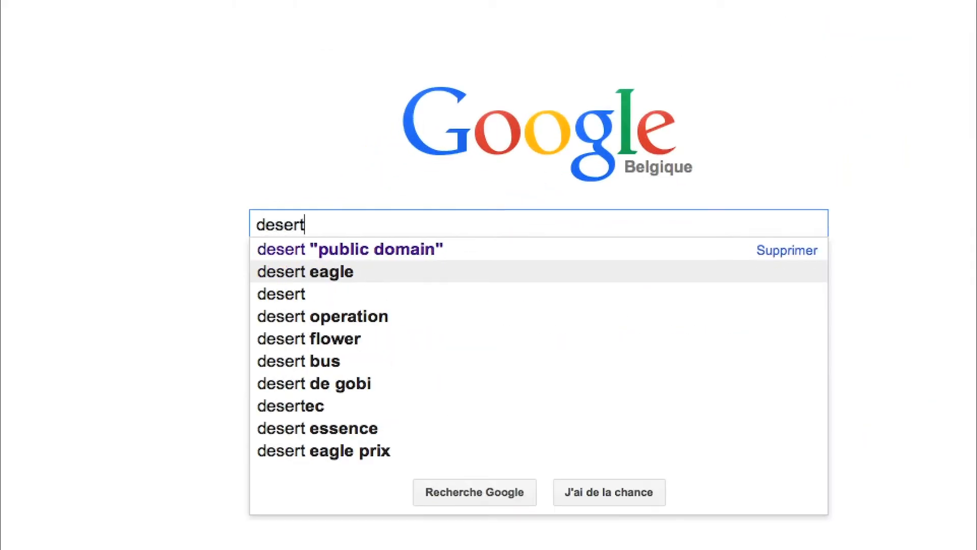
left_click(318, 258)
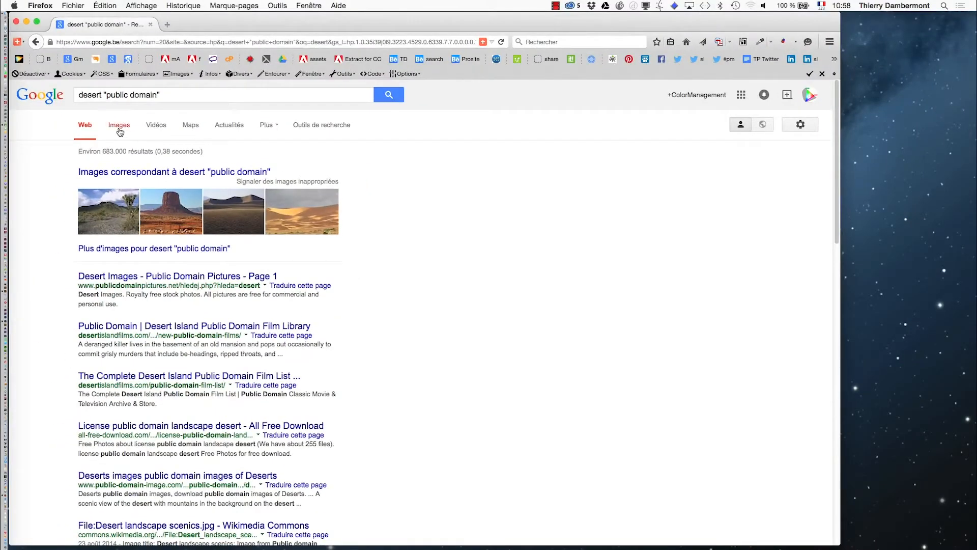
left_click(122, 127)
left_click_drag(231, 26, 303, 38)
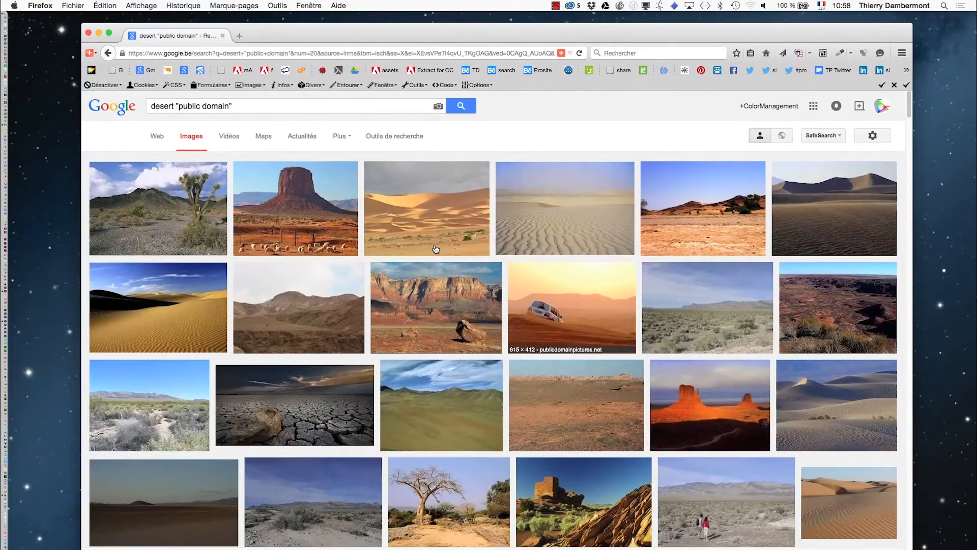
Close the extra results tab and restrict the desert image results to sizes larger than 1600 × 1200 (2 Mpx).
middle_click(462, 243)
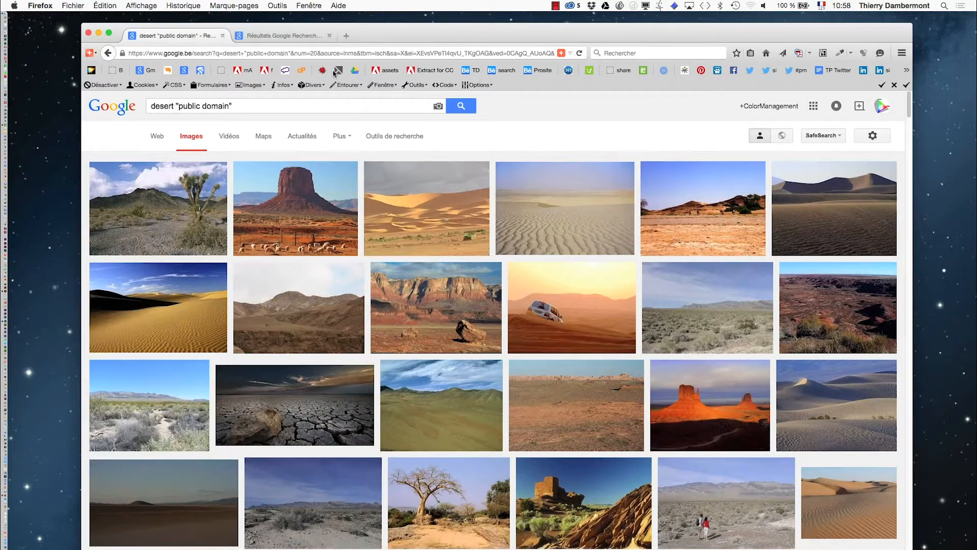
left_click(330, 34)
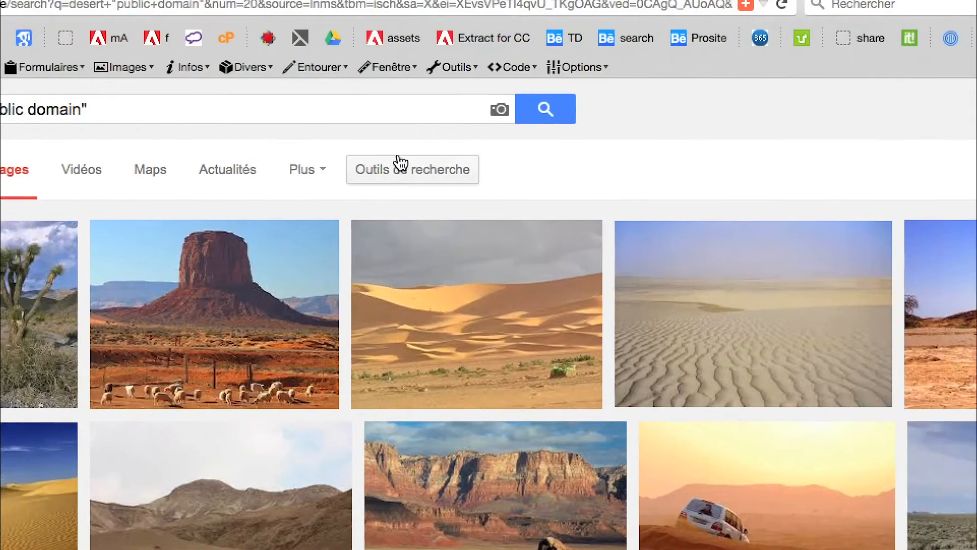
left_click(443, 107)
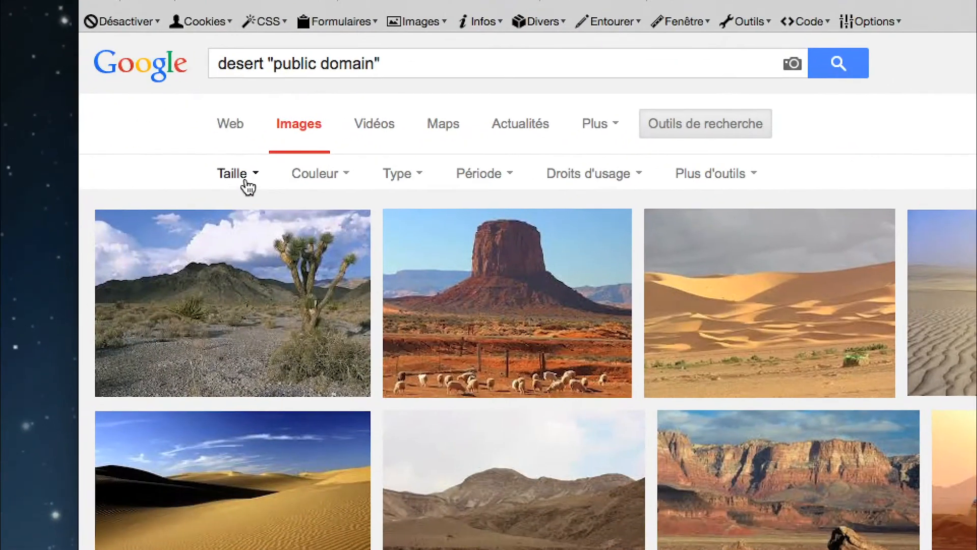
left_click(0, 205)
mouse_move(0, 368)
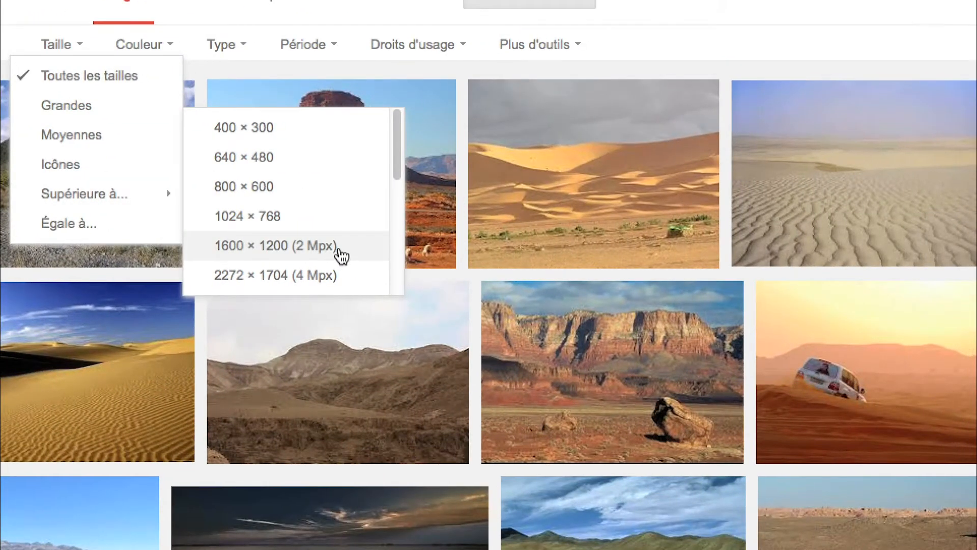
left_click(339, 255)
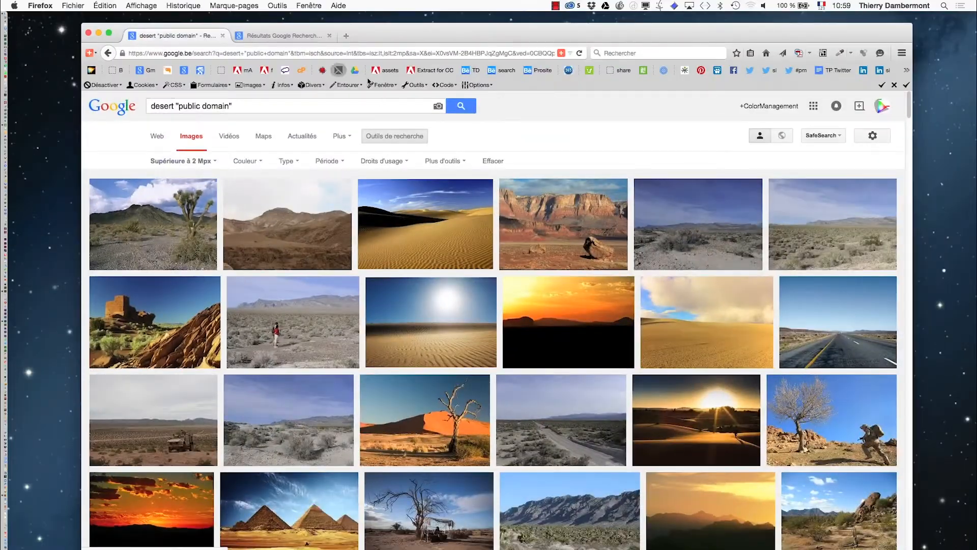
Display the brown desert mountain image at full size and choose the "AI initiation Carnaval jour 4" folder for saving it.
left_click(316, 238)
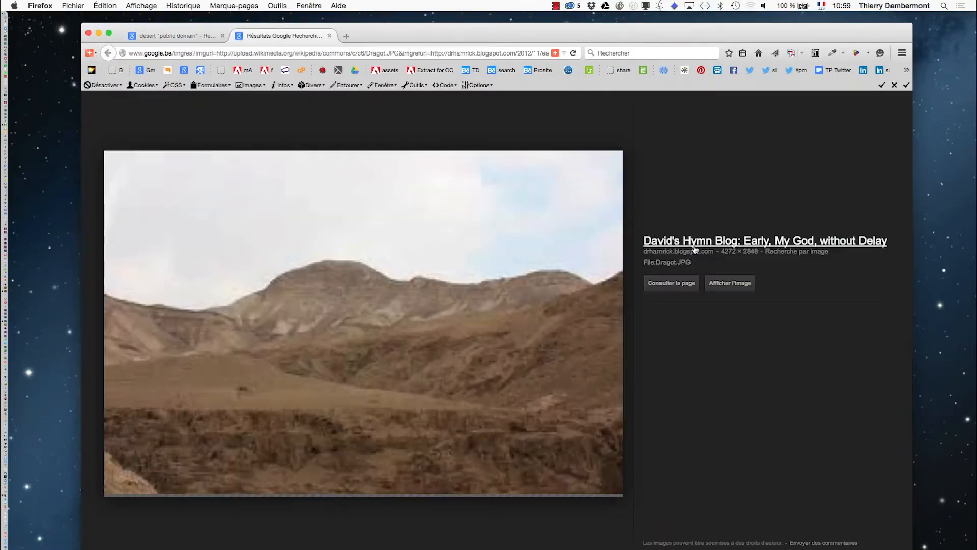
left_click(725, 283)
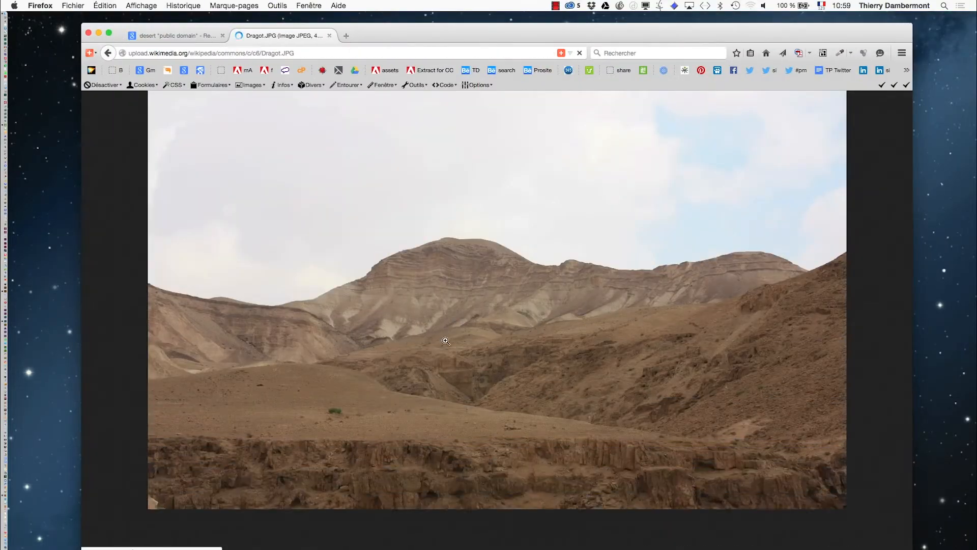
right_click(393, 308)
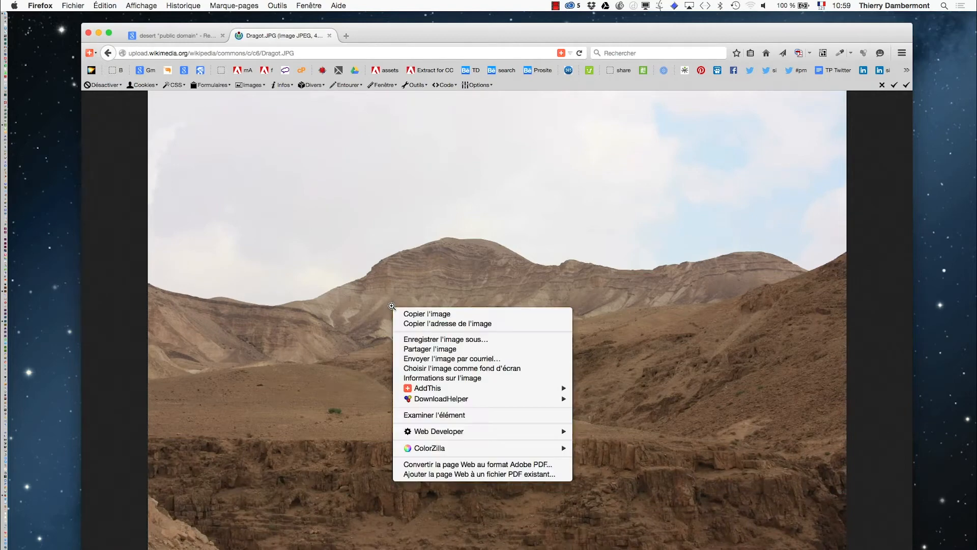
left_click(453, 340)
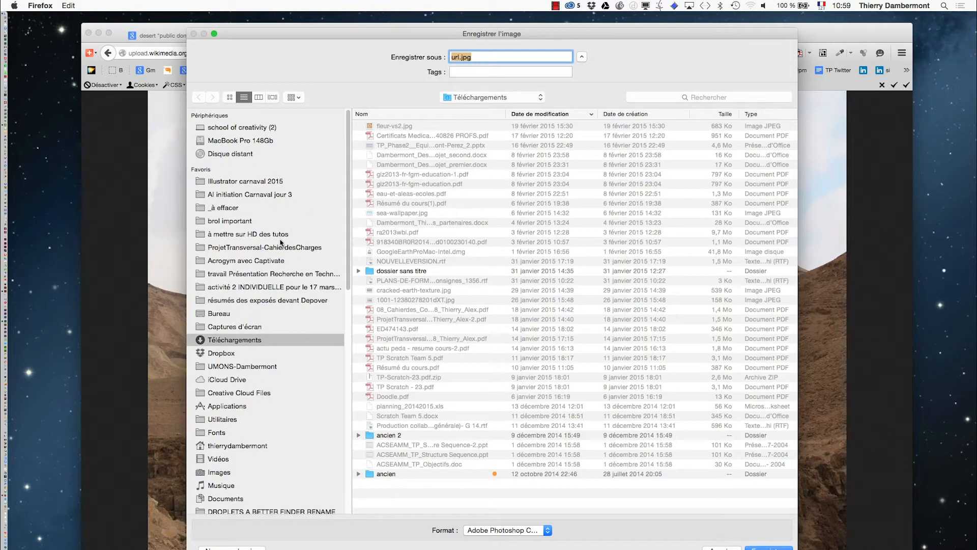
left_click(284, 209)
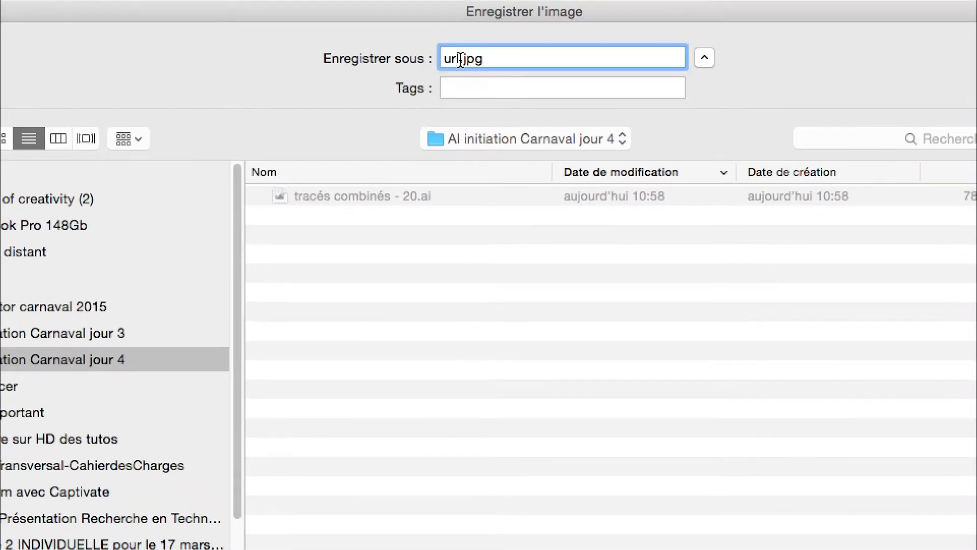
Name the image file desert-Dragot.jpg and save it.
type("dsert")
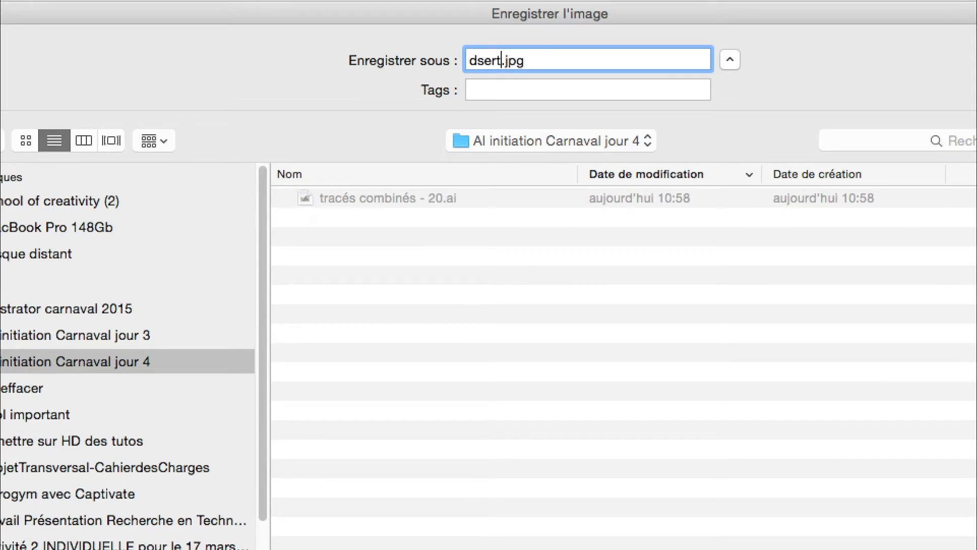
key("BackSpace")
key("BackSpace")
key("BackSpace")
key("BackSpace")
type("esert")
key("super+Tab")
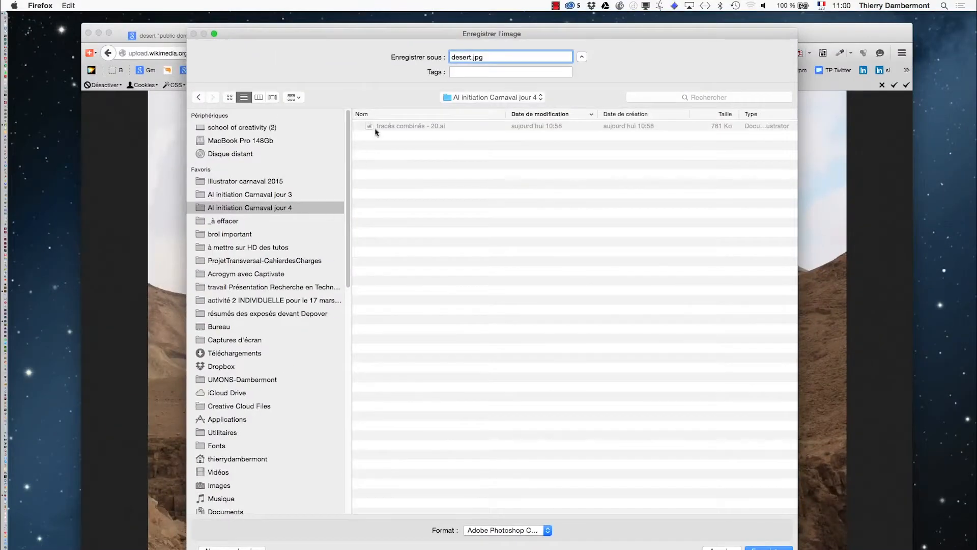
left_click_drag(359, 41, 420, 99)
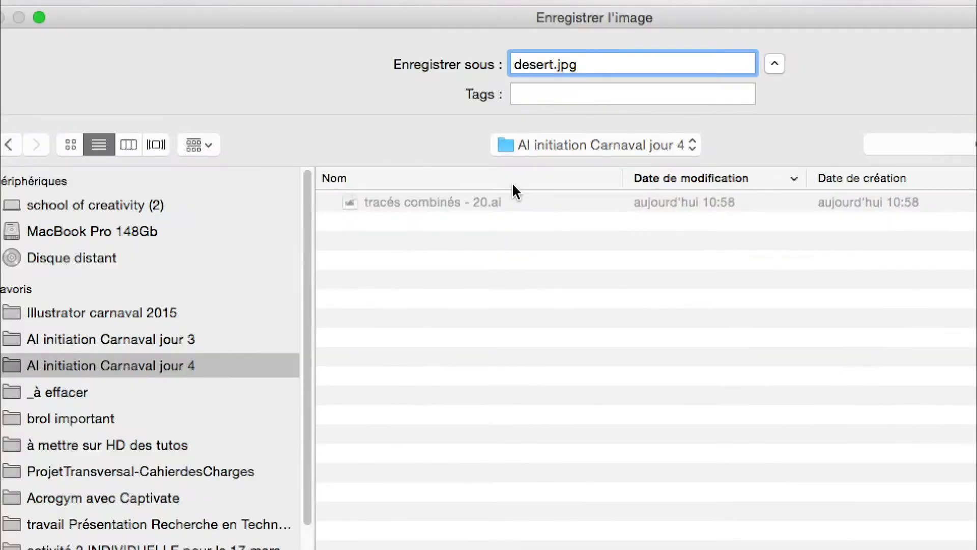
type("-Dragot")
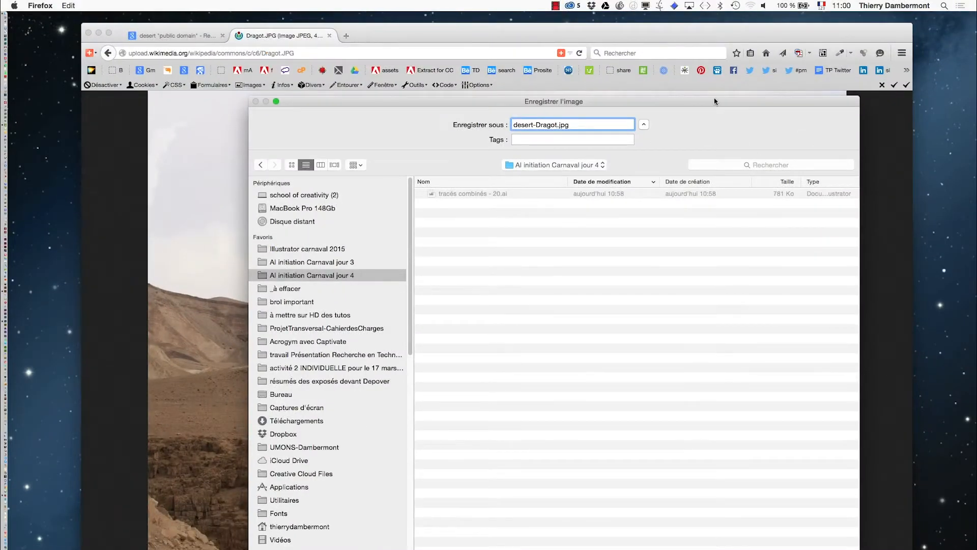
left_click_drag(717, 102, 687, 38)
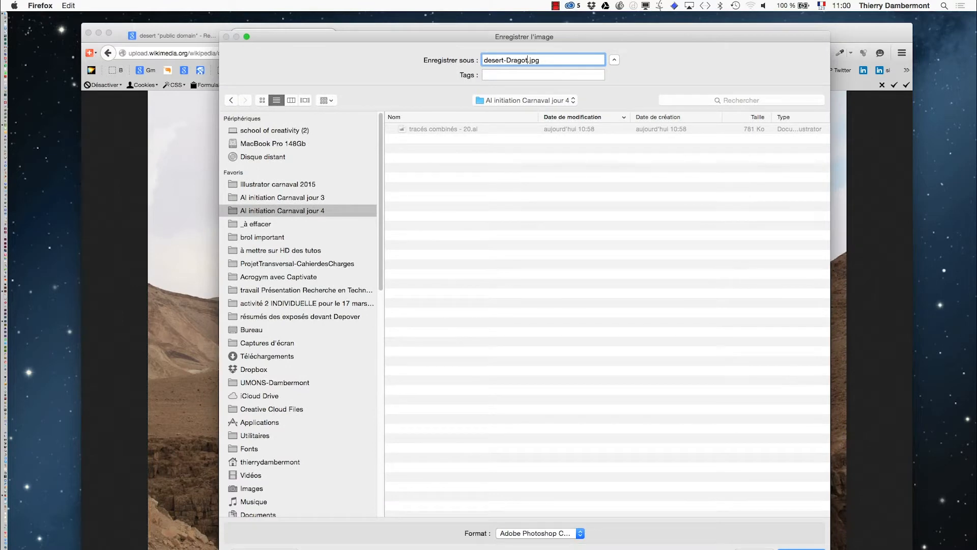
left_click(798, 317)
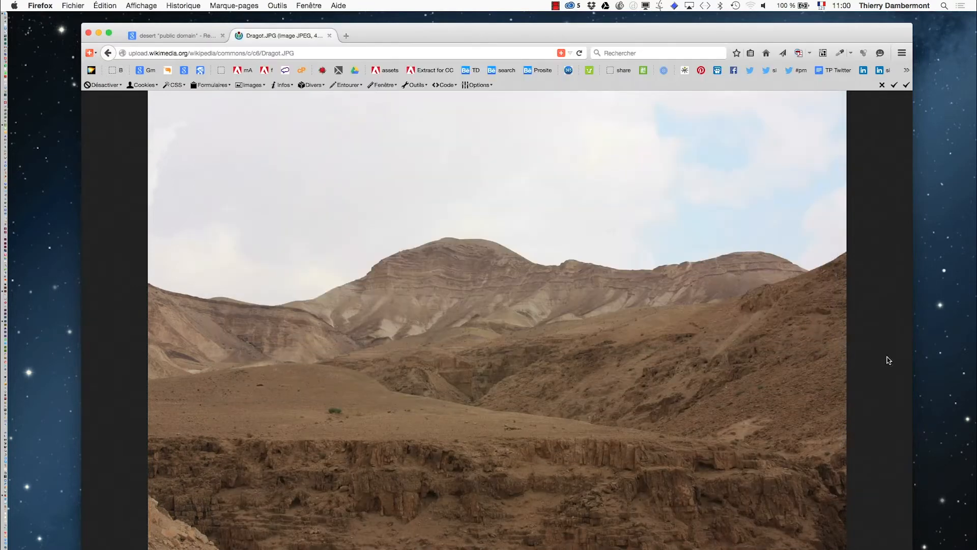
Switch from Firefox to Photoshop.
key("super+Tab")
key("super+Tab")
key("super+Tab")
key("super+Tab")
left_click(539, 324)
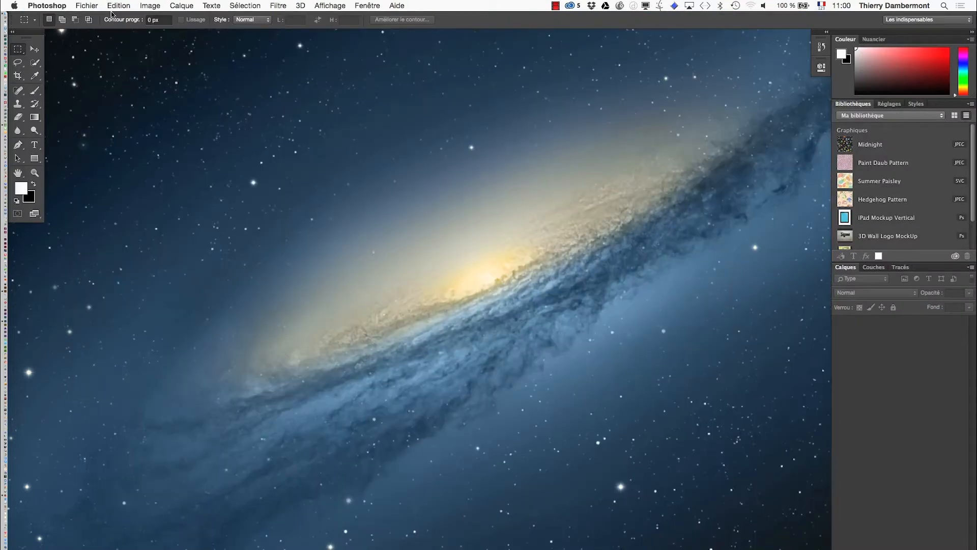
Open desert-Dragot.jpg from the "AI initiation Carnaval jour 4" folder.
left_click(86, 6)
left_click(90, 27)
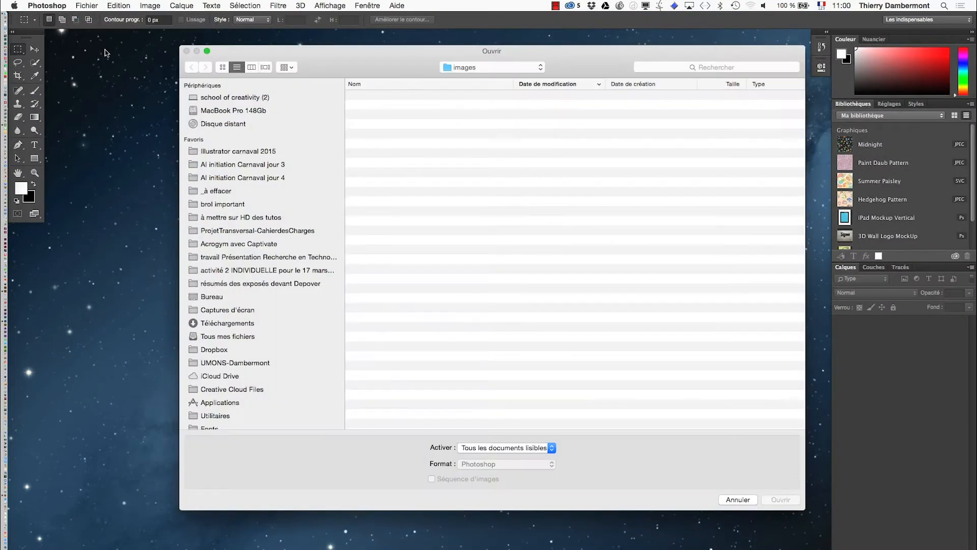
left_click_drag(344, 63, 255, 67)
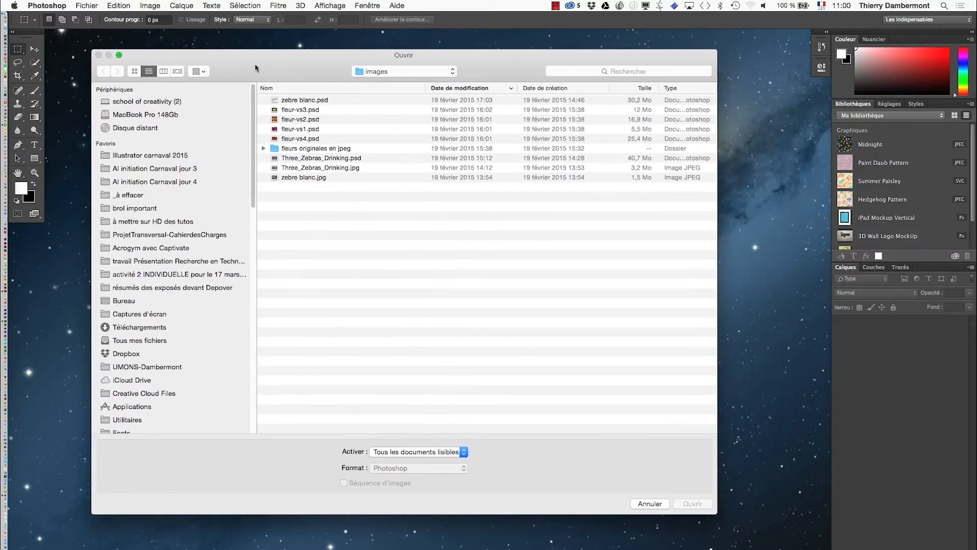
left_click(177, 182)
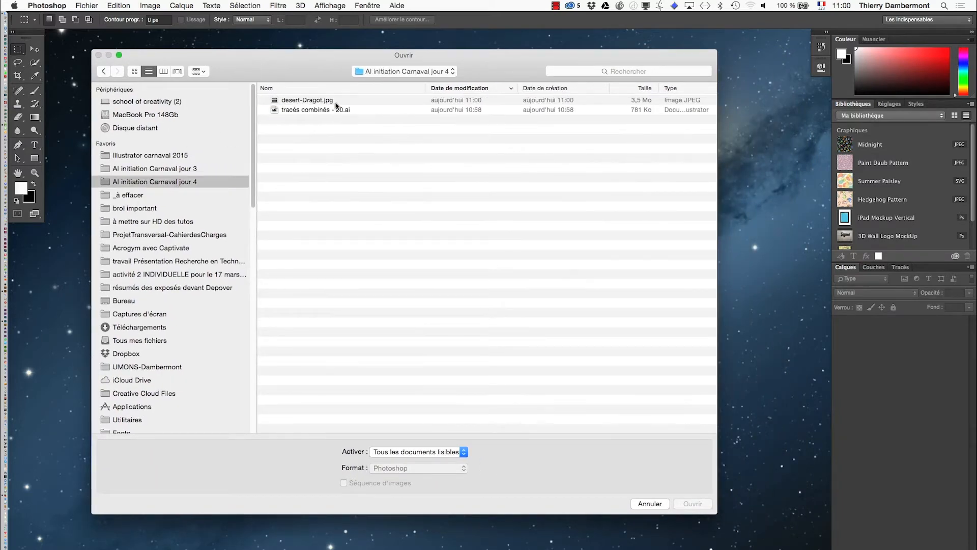
left_click(336, 101)
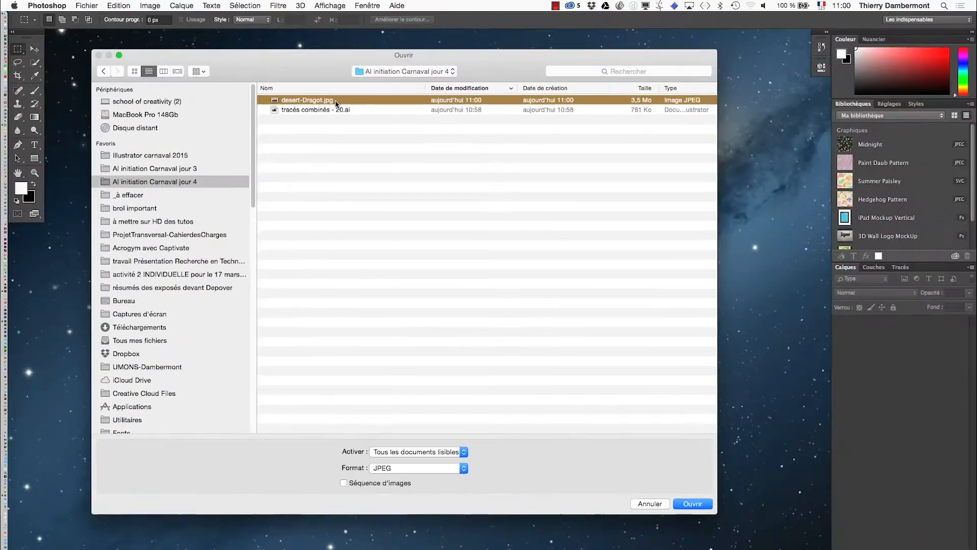
left_click(682, 506)
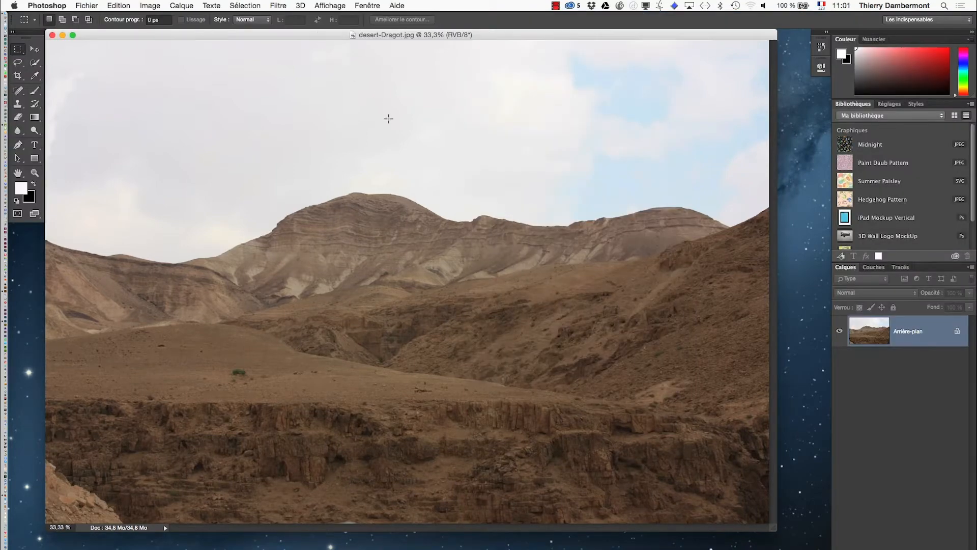
Show the desert image in full-screen mode with the menu bar and position it between the tools and the panels.
key("f")
scroll(456, 261, "right", 4)
scroll(456, 261, "down", 2)
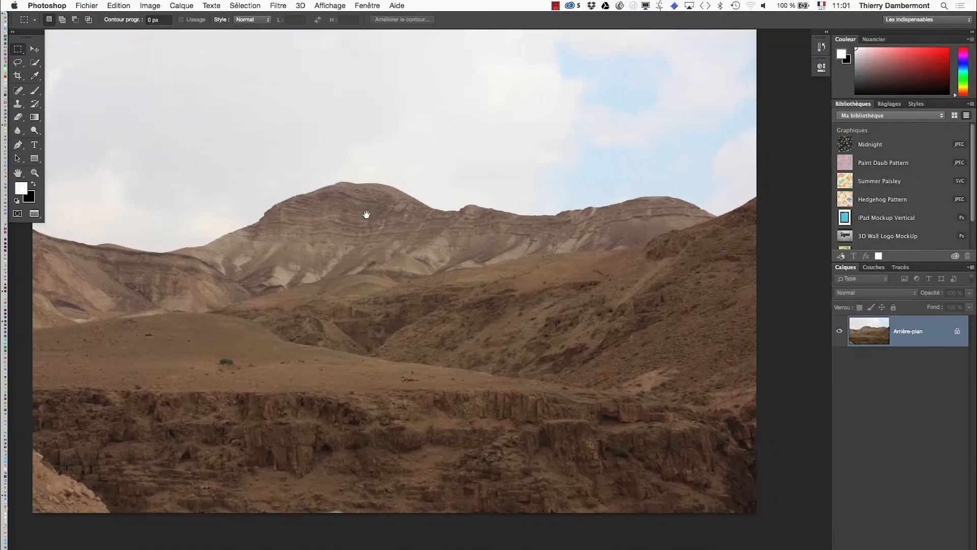
scroll(366, 215, "left", 5)
scroll(451, 201, "up", 3)
scroll(609, 225, "right", 5)
scroll(468, 375, "left", 1)
scroll(469, 375, "down", 3)
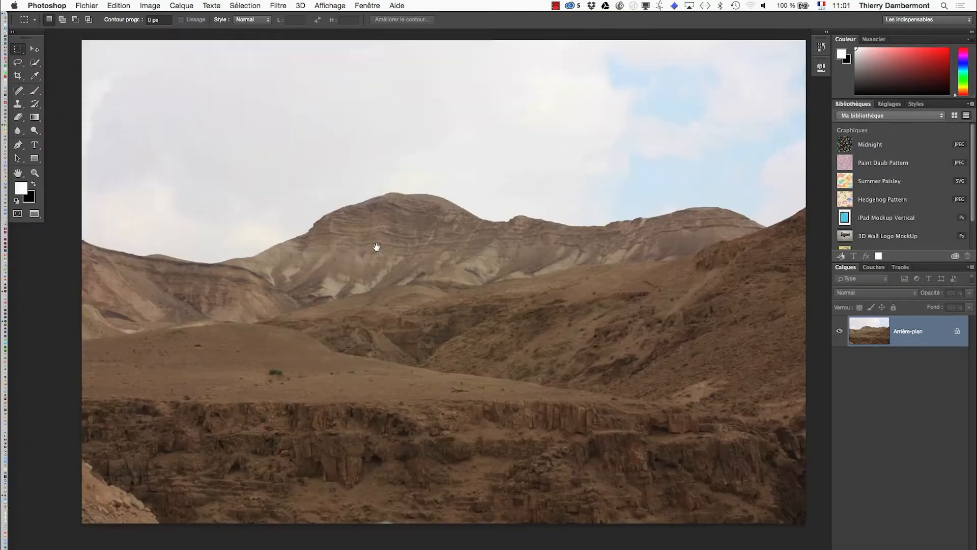
scroll(377, 247, "down", 3)
scroll(377, 246, "left", 2)
scroll(441, 185, "up", 4)
scroll(441, 185, "right", 3)
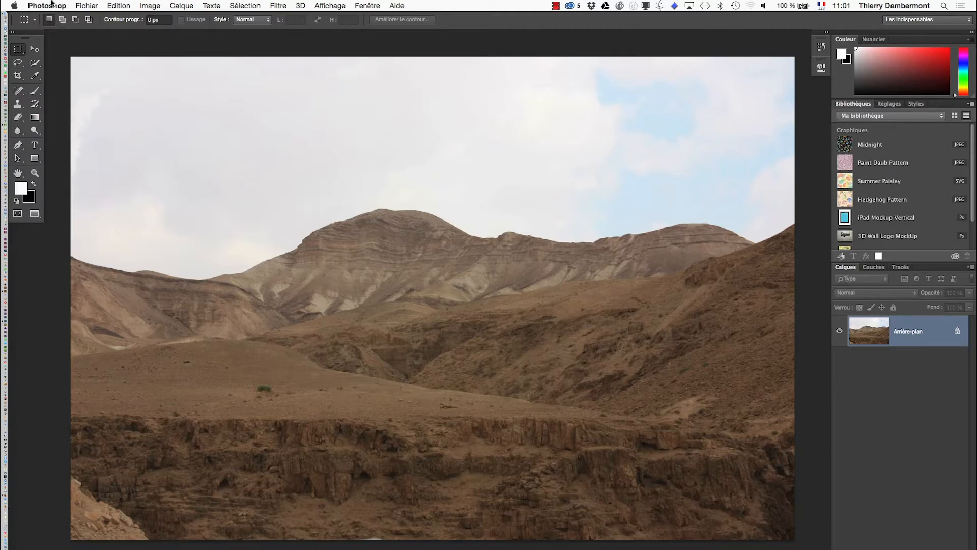
Place "tracés combinés - 20.ai" into the desert image as an embedded file.
left_click(82, 5)
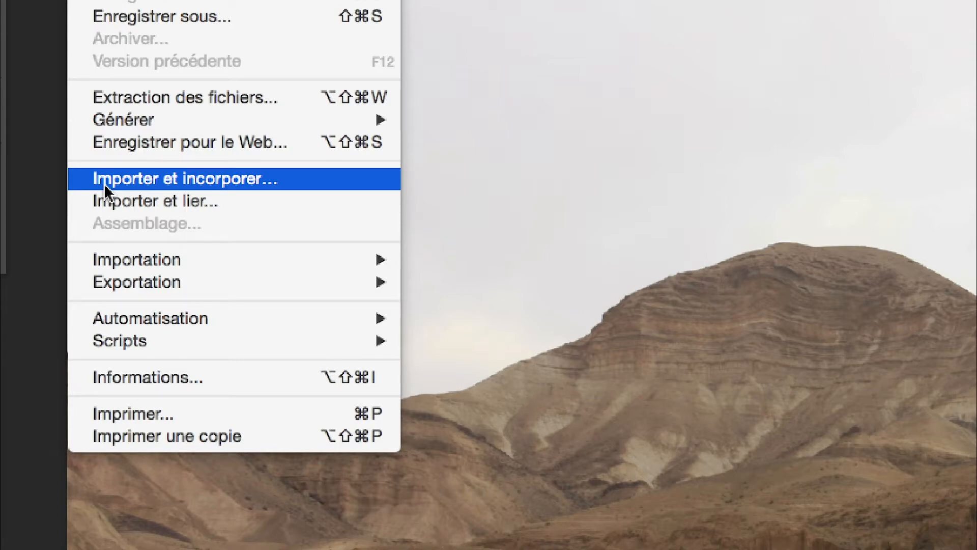
left_click(104, 186)
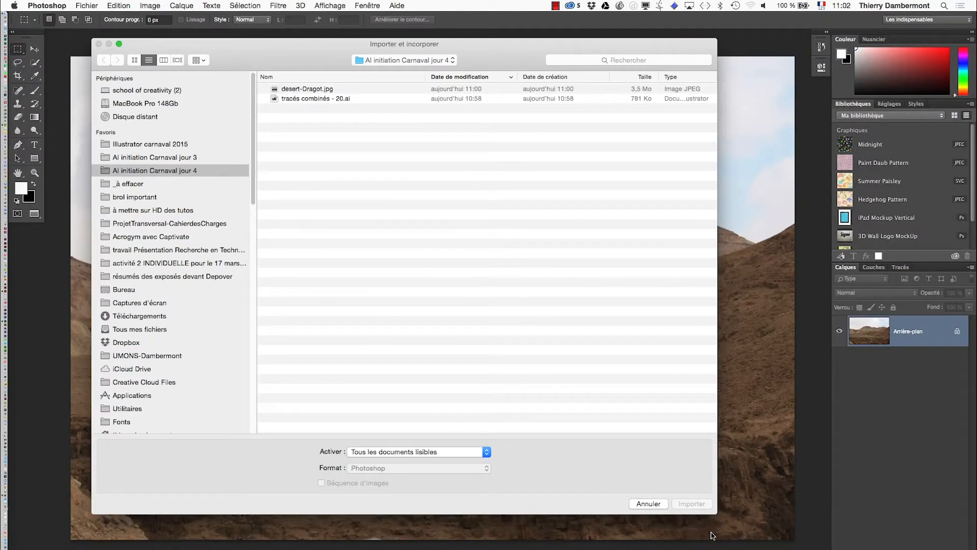
left_click_drag(716, 512, 630, 342)
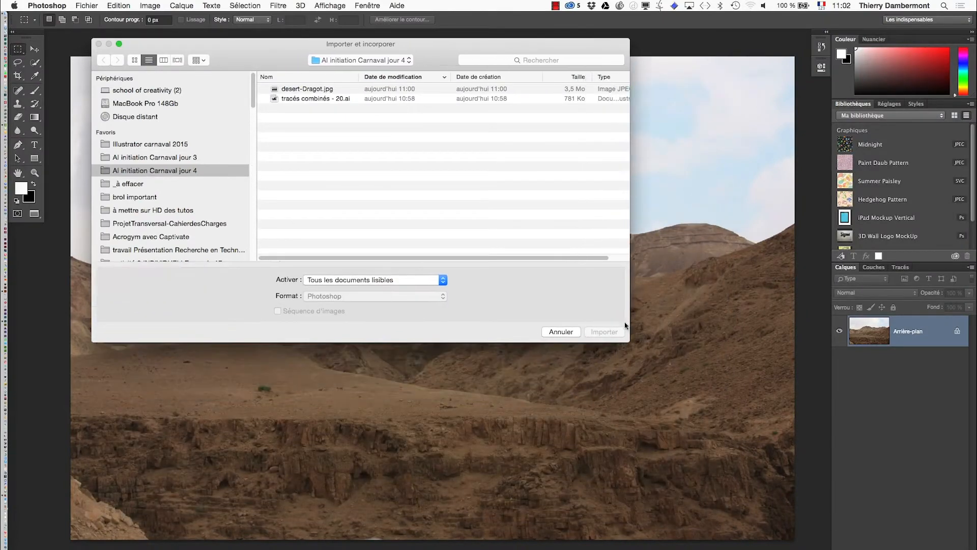
left_click_drag(303, 69, 423, 146)
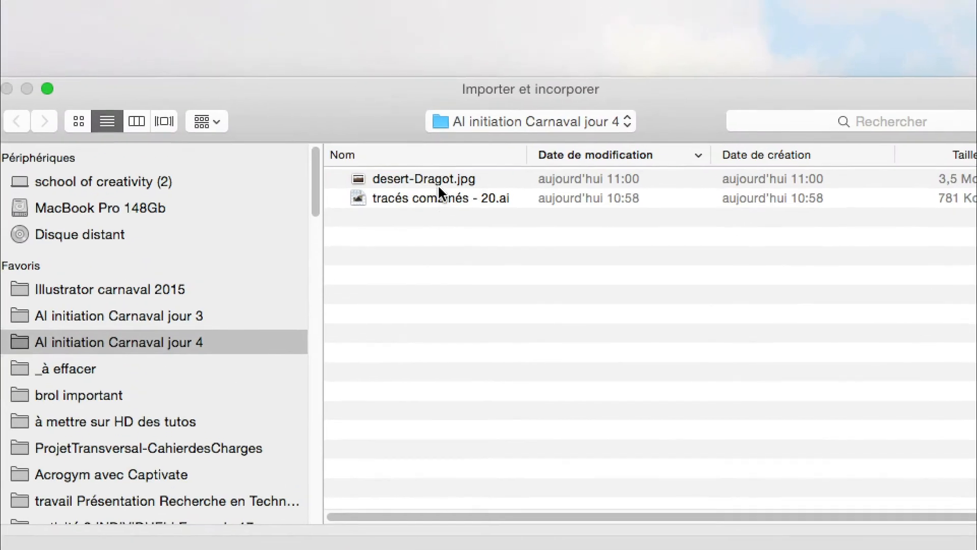
left_click(436, 182)
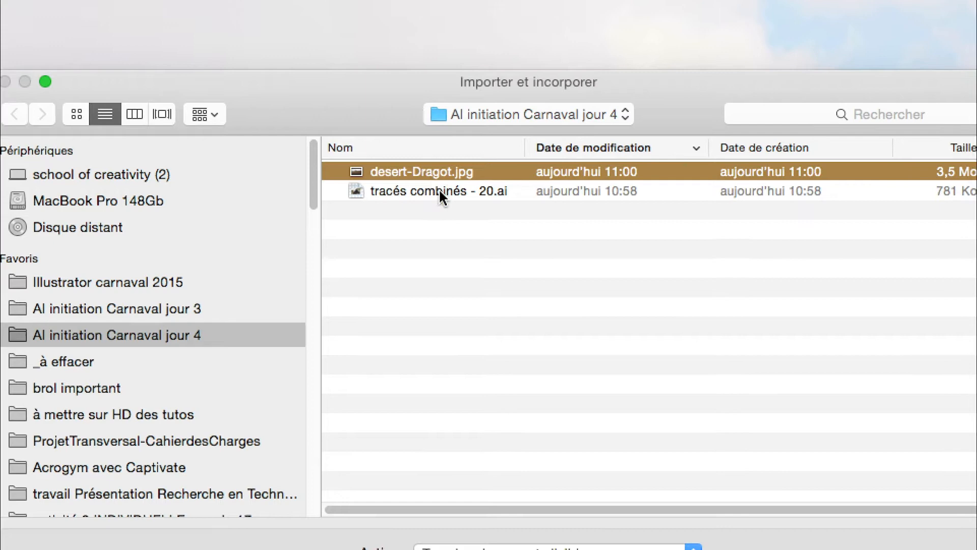
left_click(466, 201)
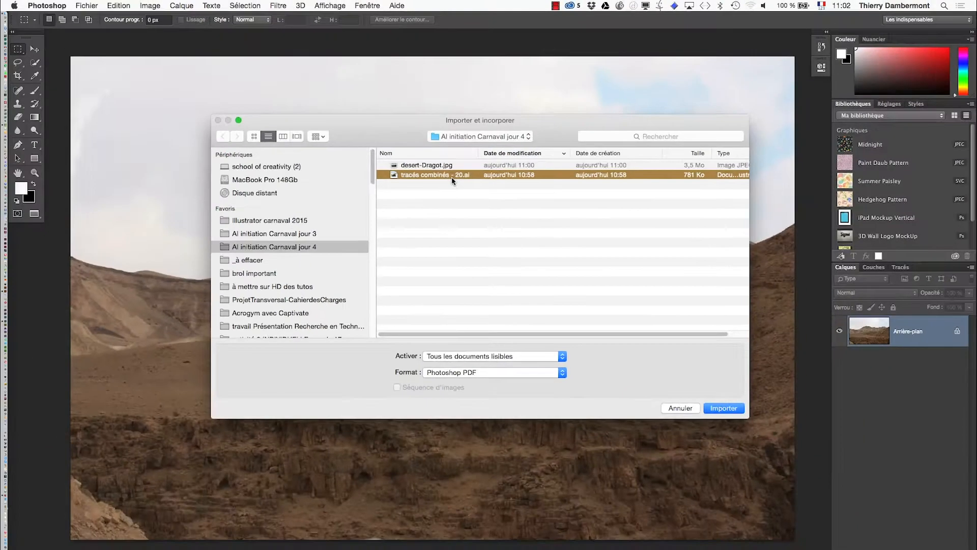
left_click(714, 409)
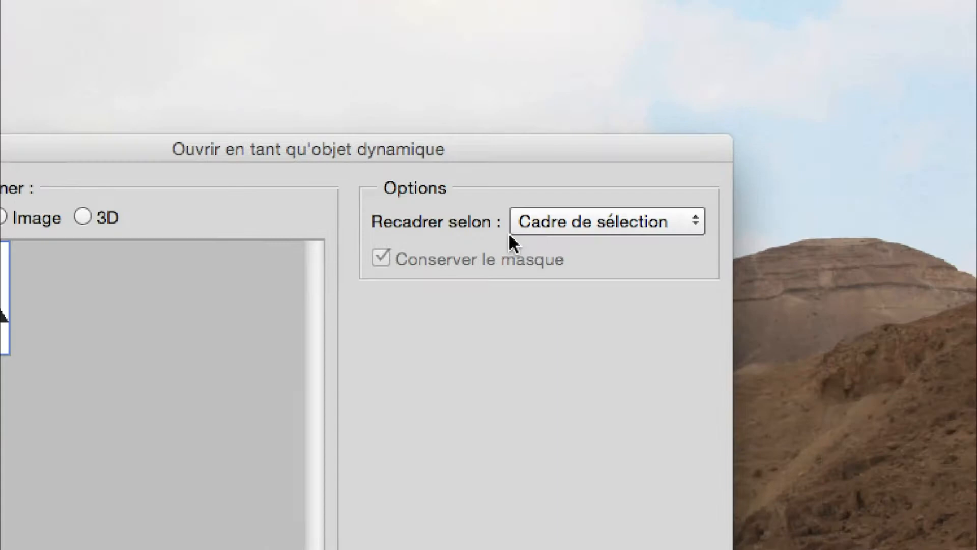
Crop the imported triangle artwork by "Zone de support" and place it in the desert image as a smart object.
left_click(901, 128)
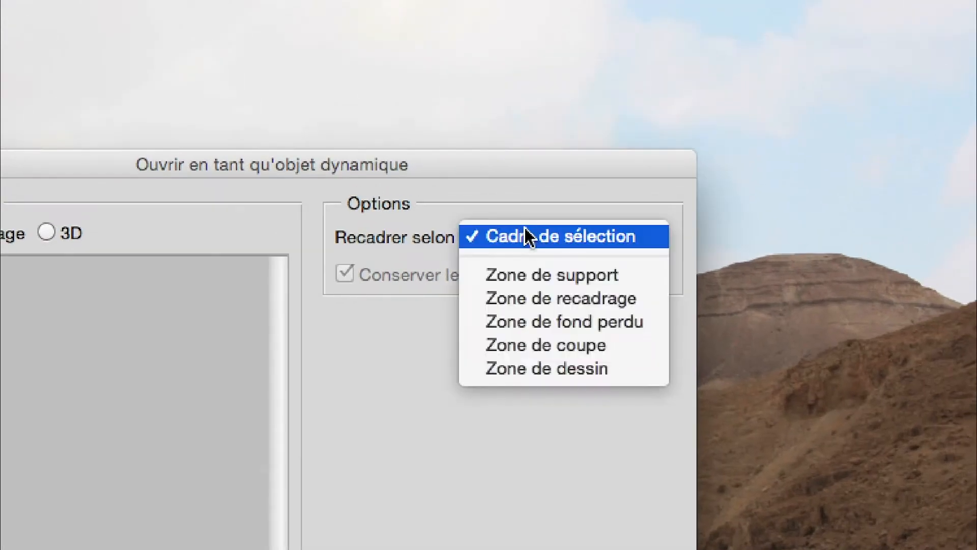
left_click(524, 252)
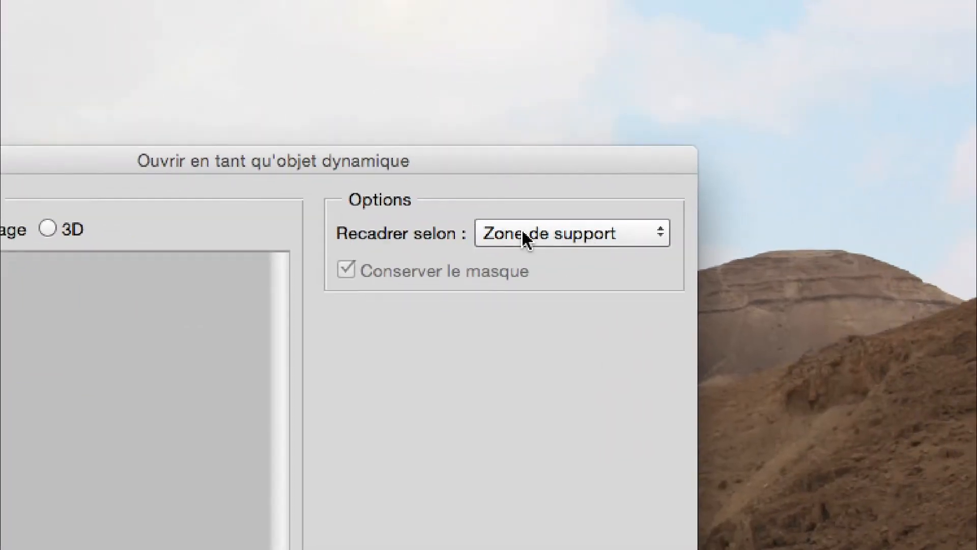
left_click(834, 186)
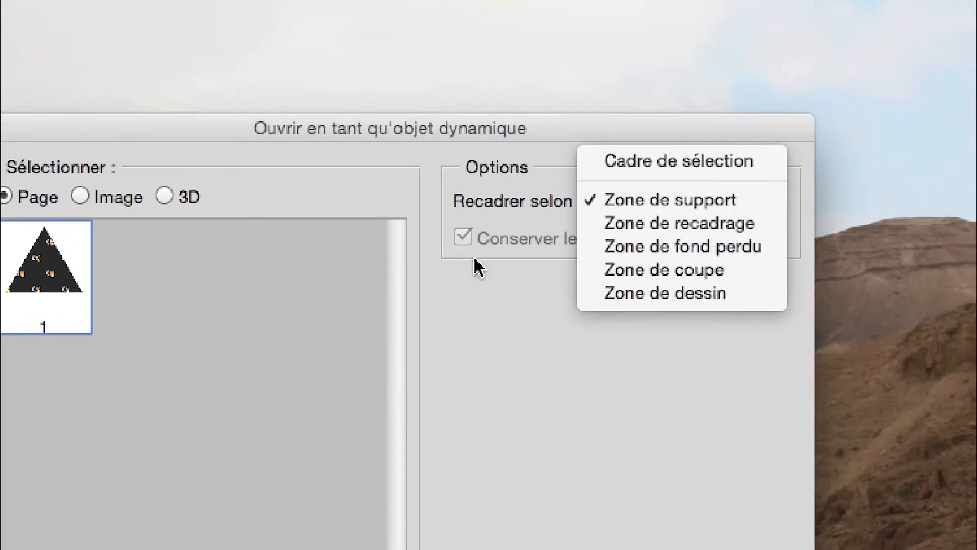
left_click(477, 285)
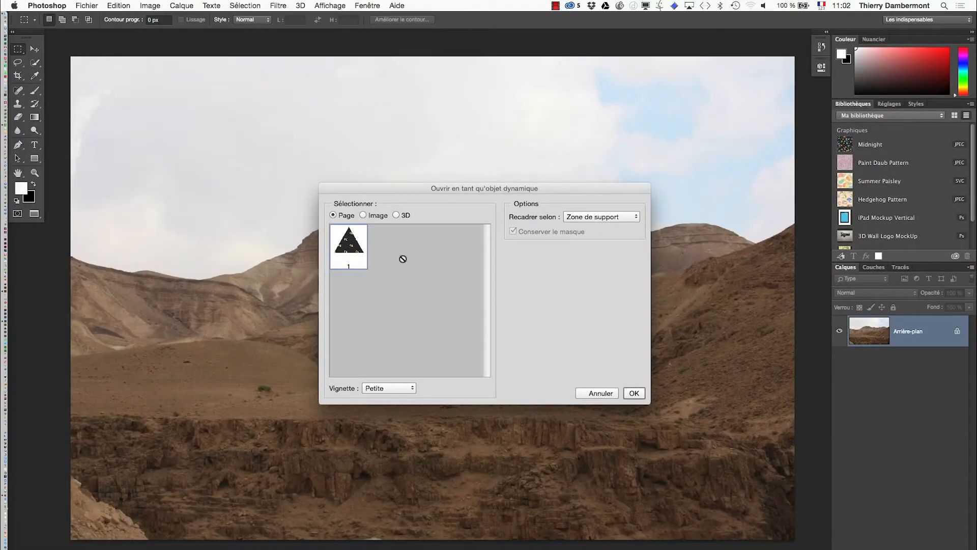
left_click(627, 393)
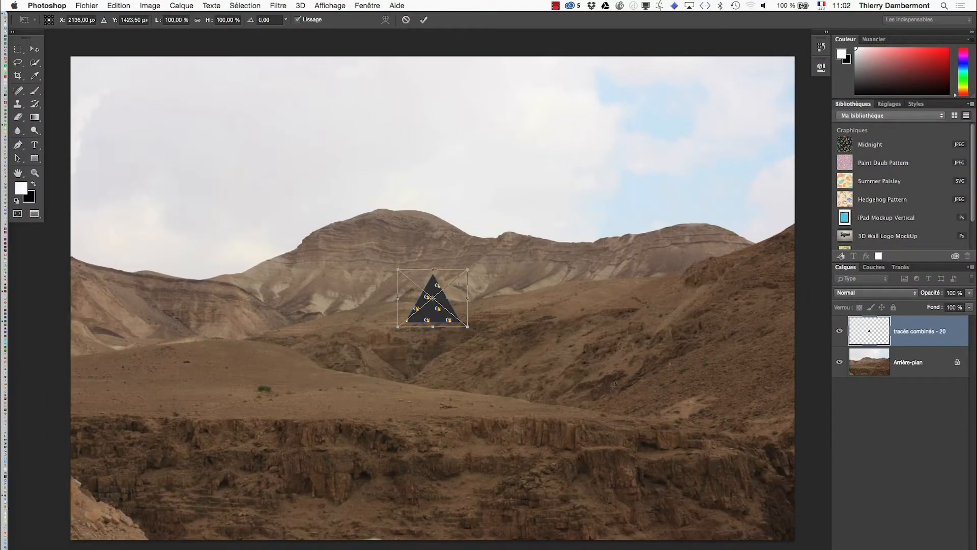
Examine how the placed triangle's moons and stars render up close and at overview scale, and cancel the placement.
key("super+plus")
key("super+plus")
key("super+plus")
key("super+plus")
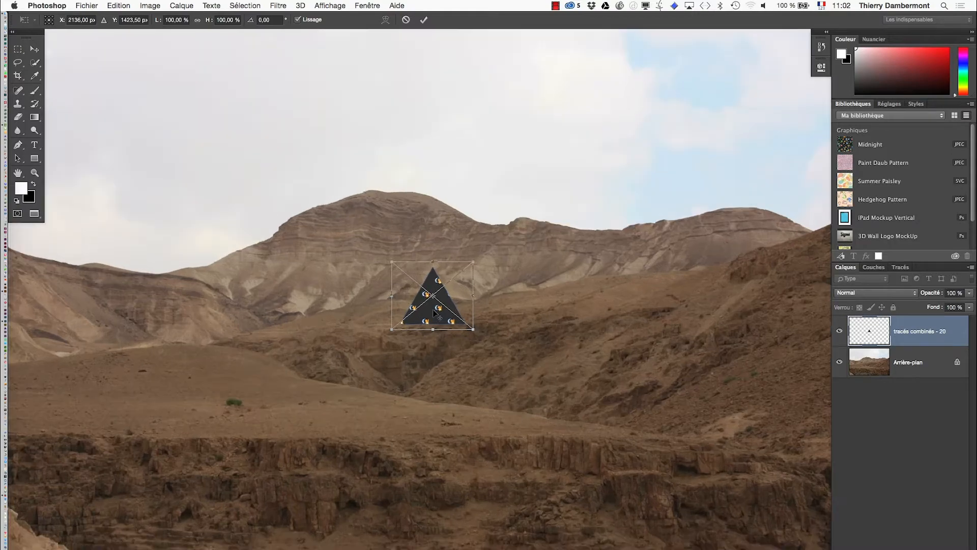
key("super+plus")
key("super+plus")
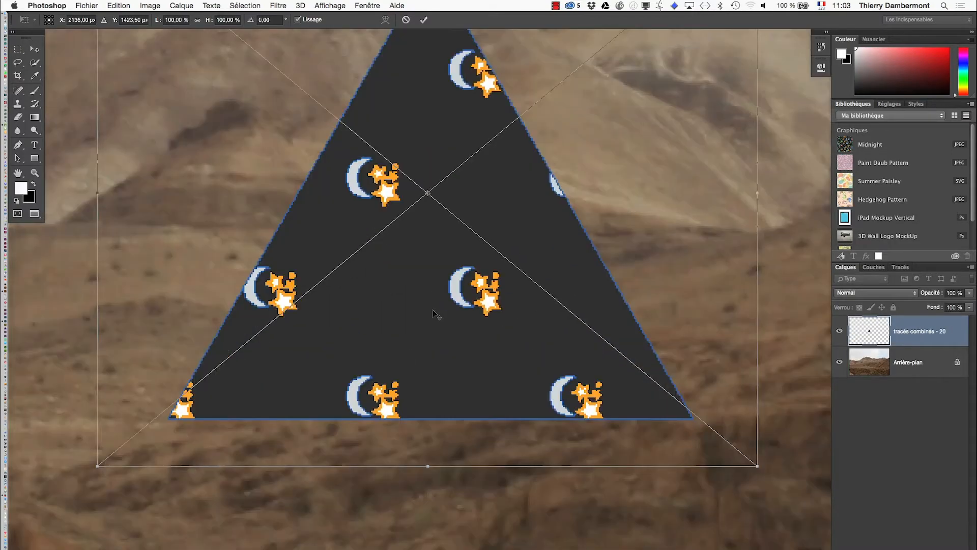
scroll(438, 290, "up", 2)
scroll(447, 363, "up", 3)
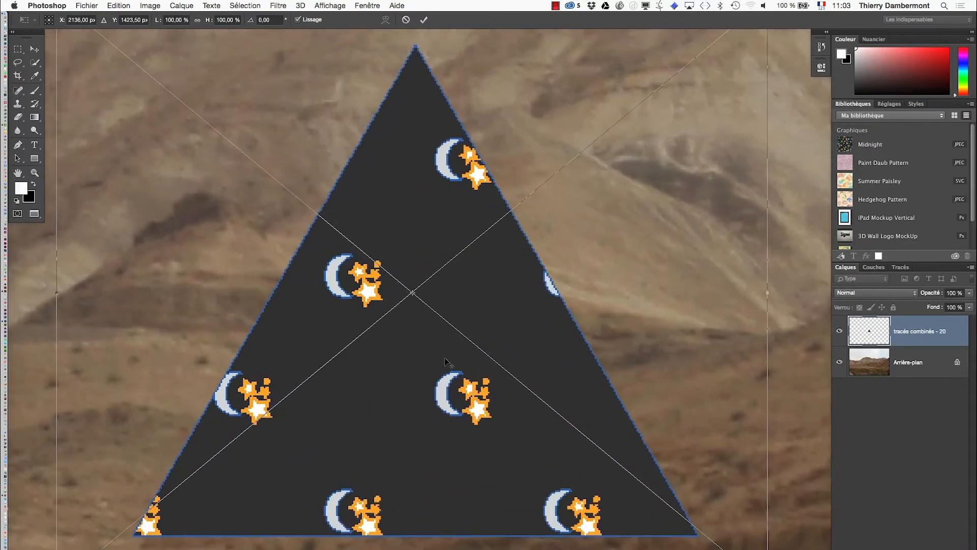
scroll(447, 364, "up", 1)
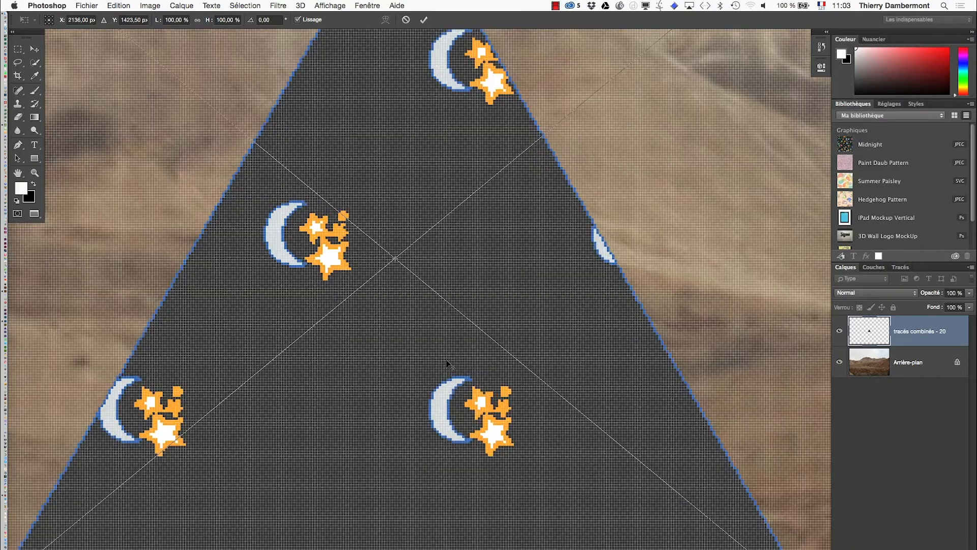
scroll(447, 364, "down", 5)
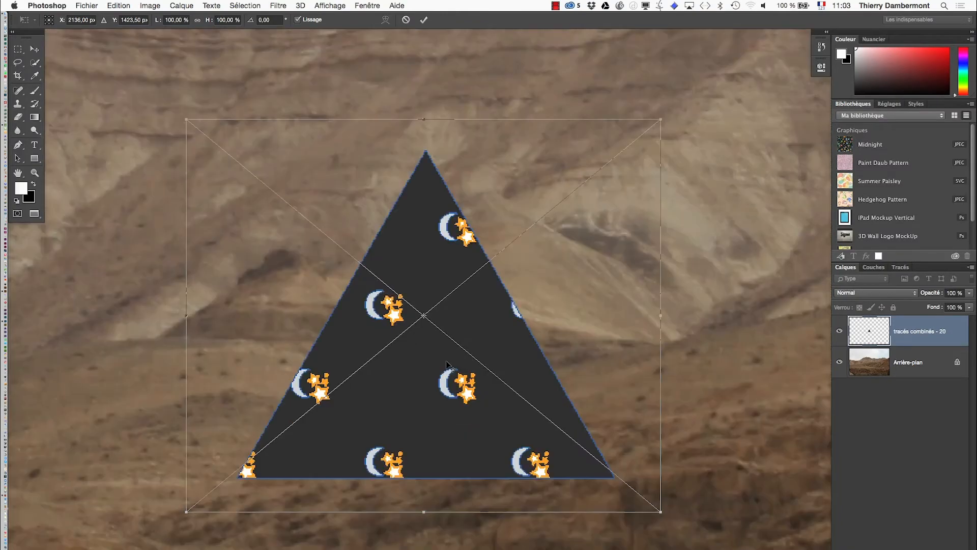
scroll(446, 363, "up", 5)
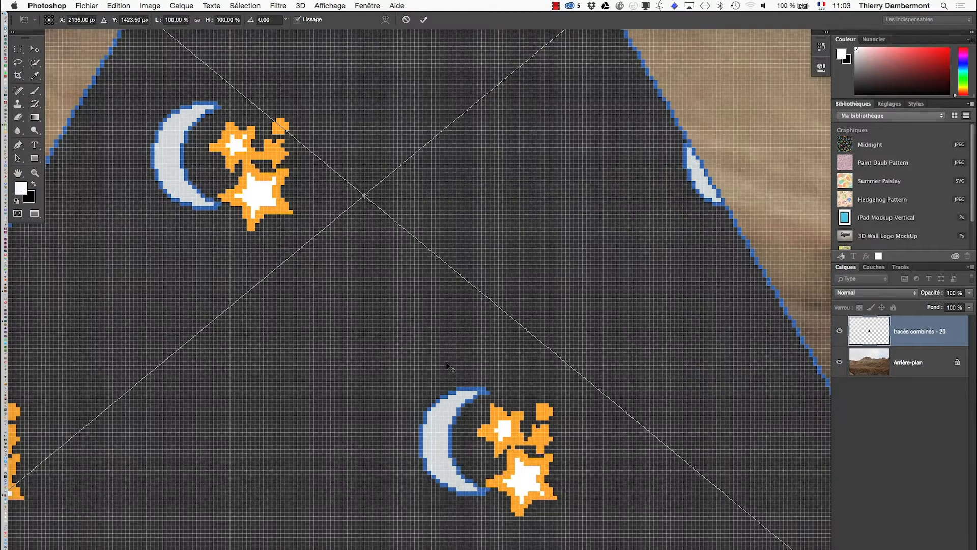
scroll(447, 364, "up", 3)
scroll(447, 364, "down", 5)
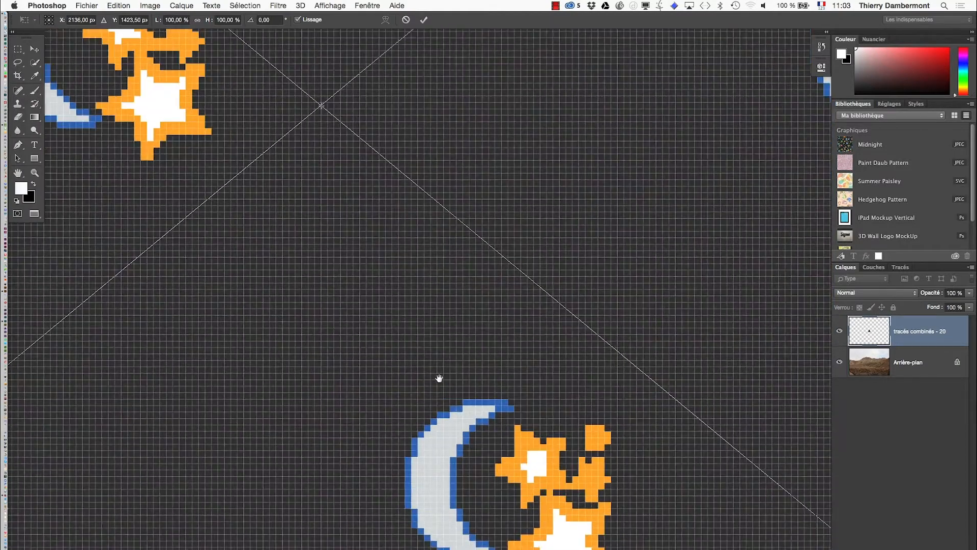
scroll(484, 333, "down", 6)
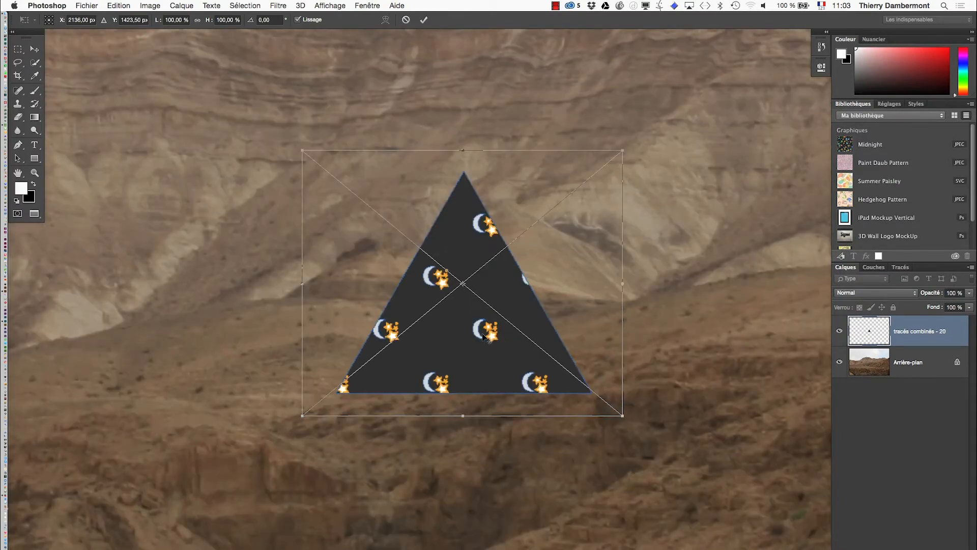
scroll(483, 333, "down", 2)
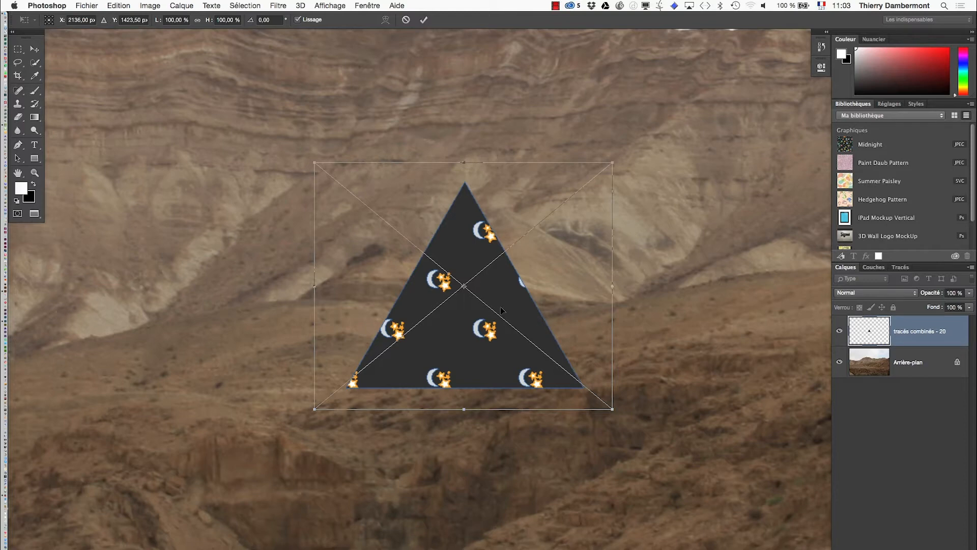
scroll(502, 310, "down", 6)
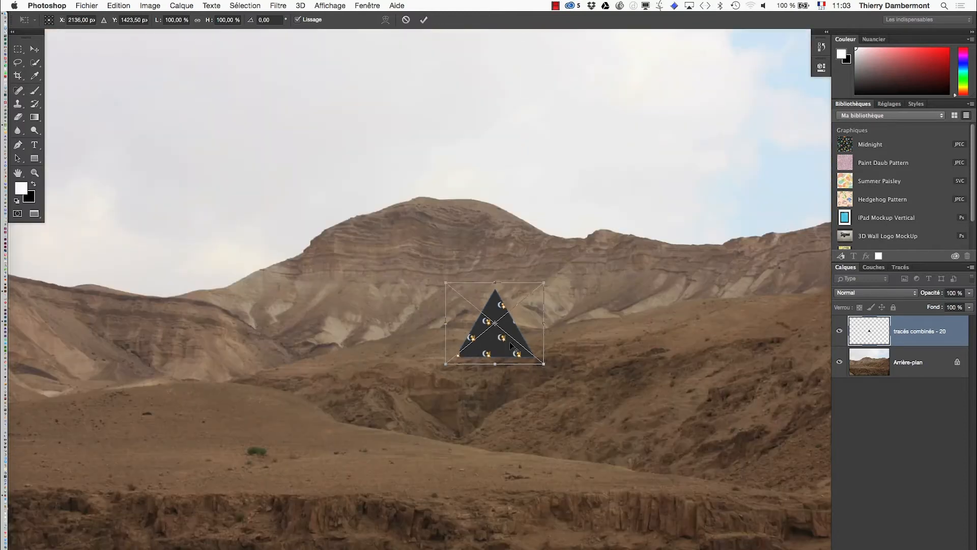
scroll(512, 346, "down", 3)
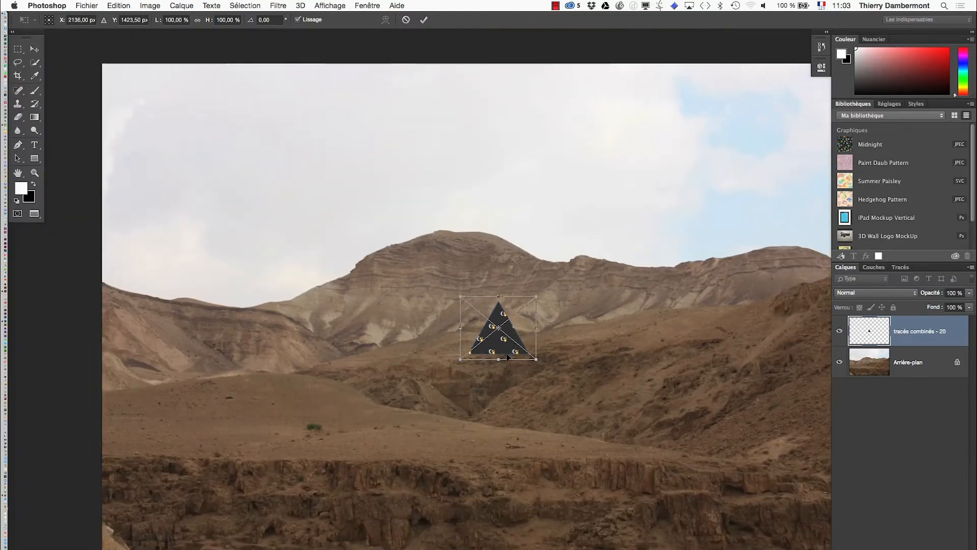
key("Escape")
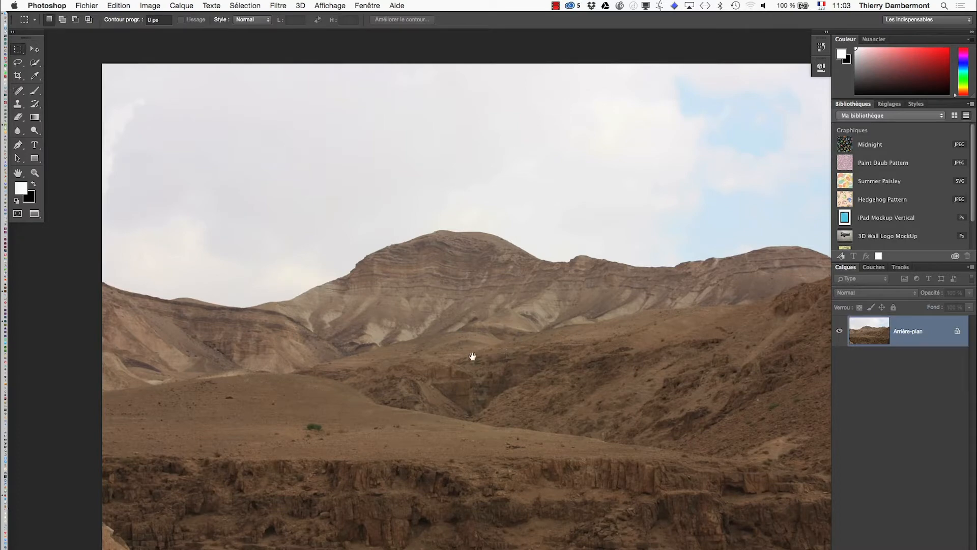
Recentre the desert image and open its image size settings.
left_click_drag(473, 355, 430, 332)
left_click(151, 6)
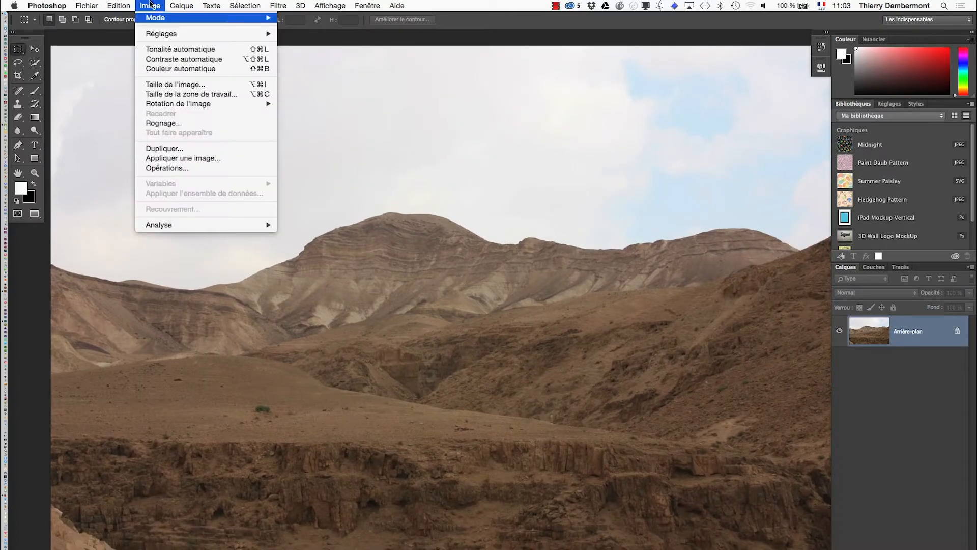
left_click(192, 85)
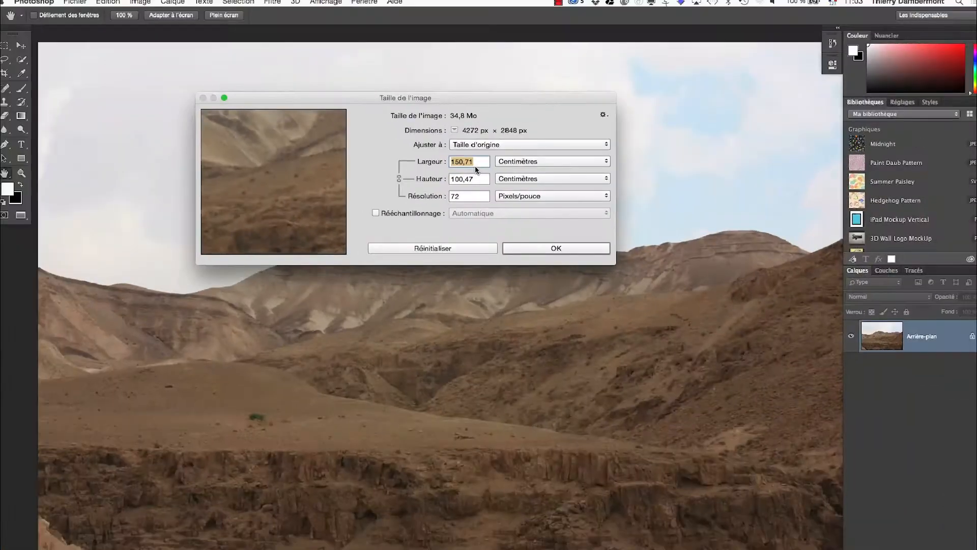
Switch to Illustrator, show the artboard dimensions of "tracés combinés - 20.ai" with the Artboard tool, and move the tools beside the artboard.
key("super+Tab")
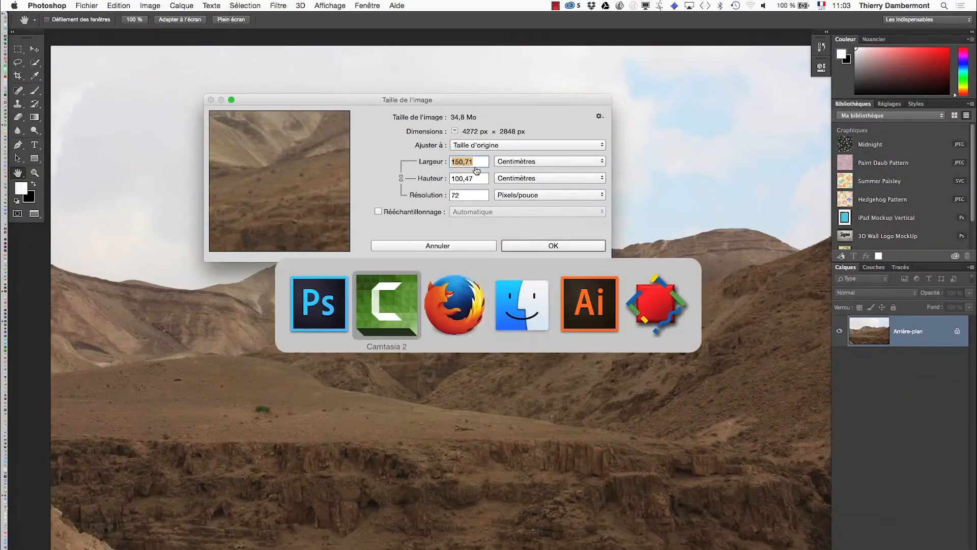
key("super+Tab")
key("super+Tab")
key("super+Tab")
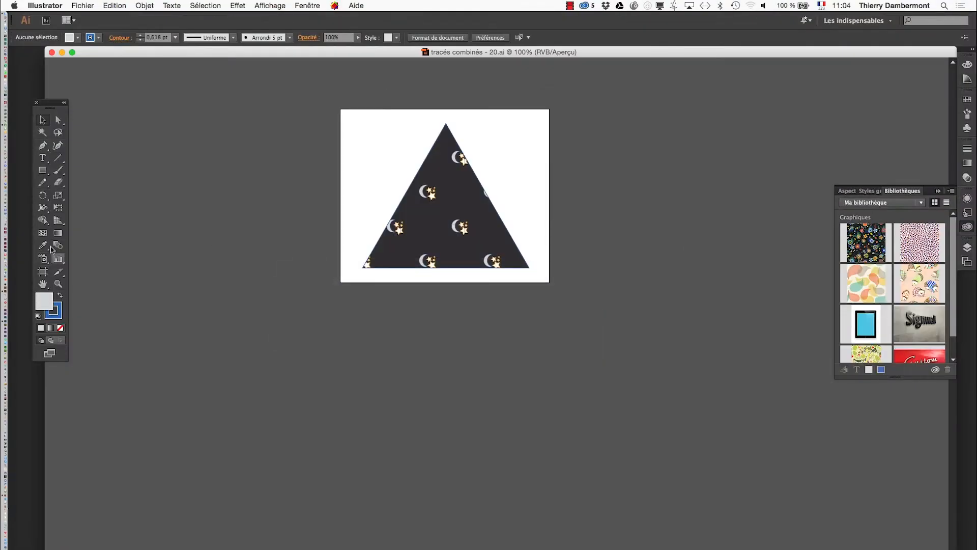
left_click(43, 272)
left_click_drag(56, 105, 281, 69)
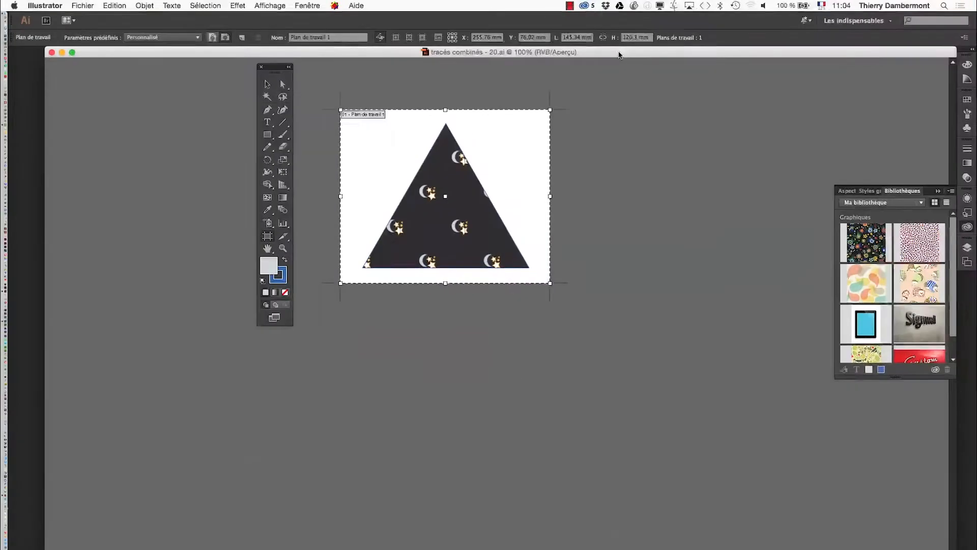
Switch back to Photoshop and inspect the desert image's resolution, height, width and pixel dimensions.
key("super+Tab")
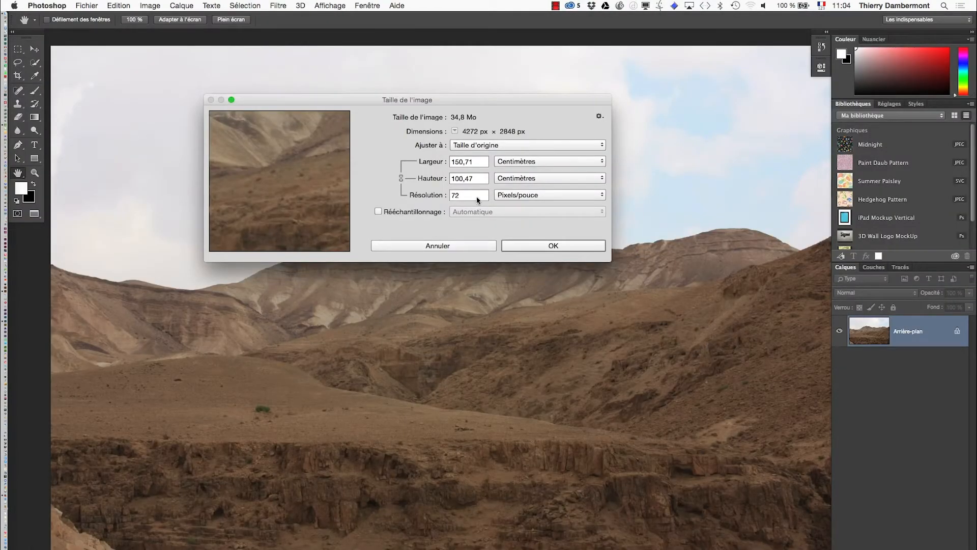
key("alt")
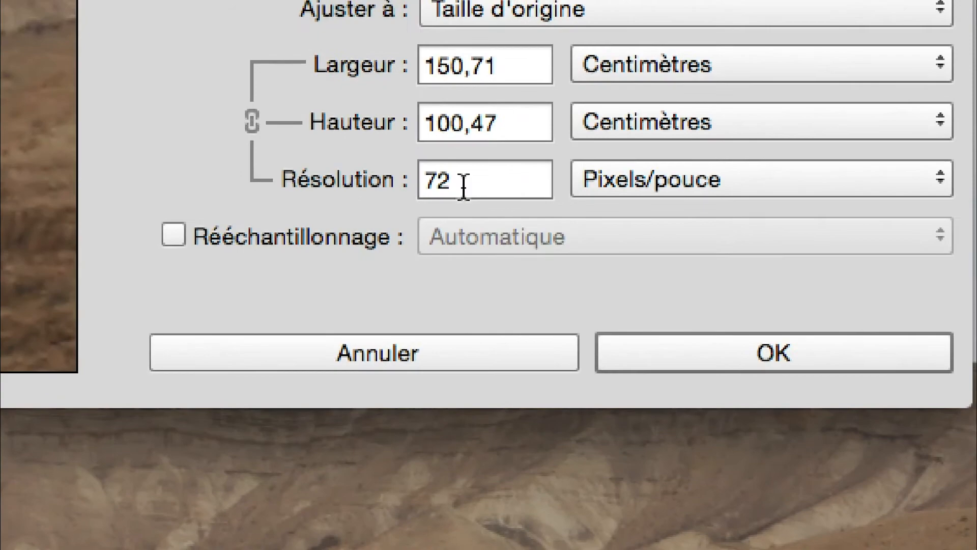
left_click_drag(488, 175, 405, 177)
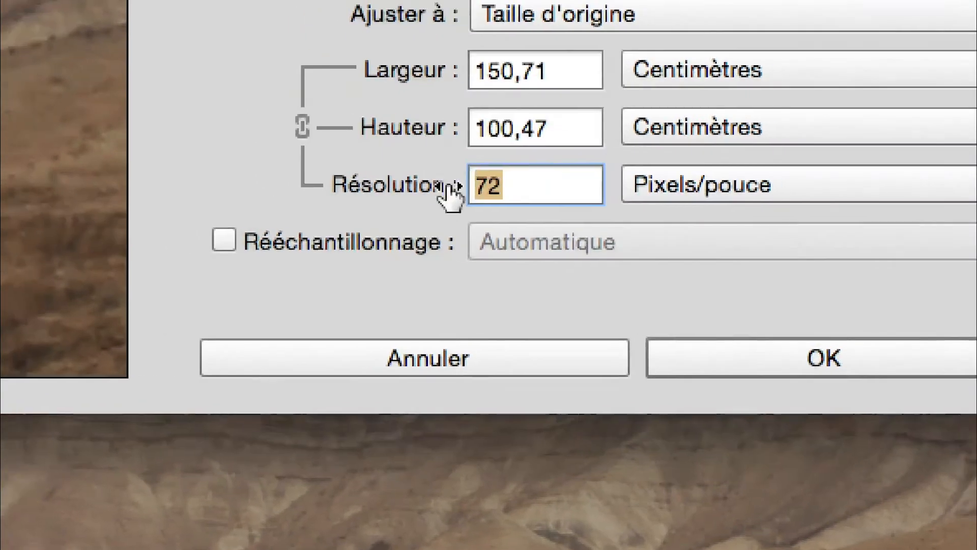
double_click(473, 118)
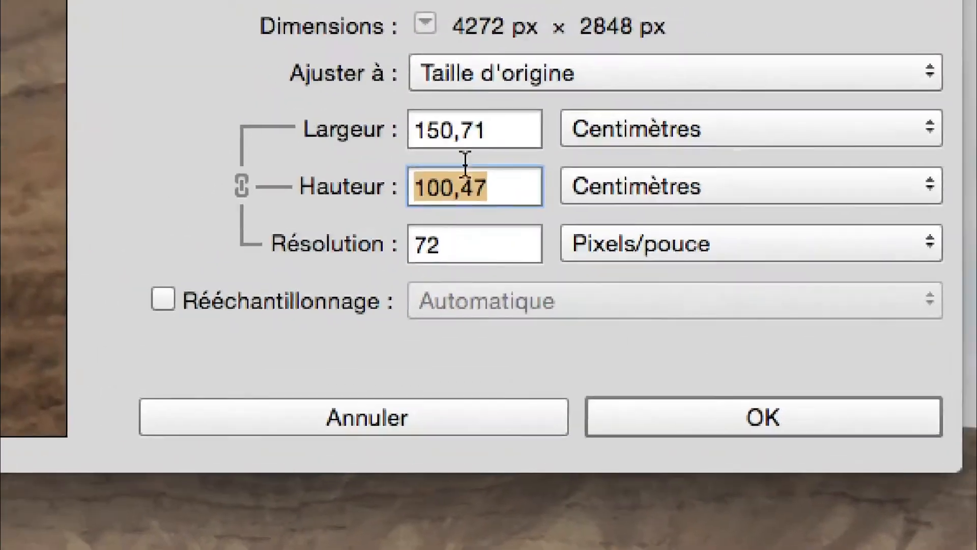
double_click(483, 130)
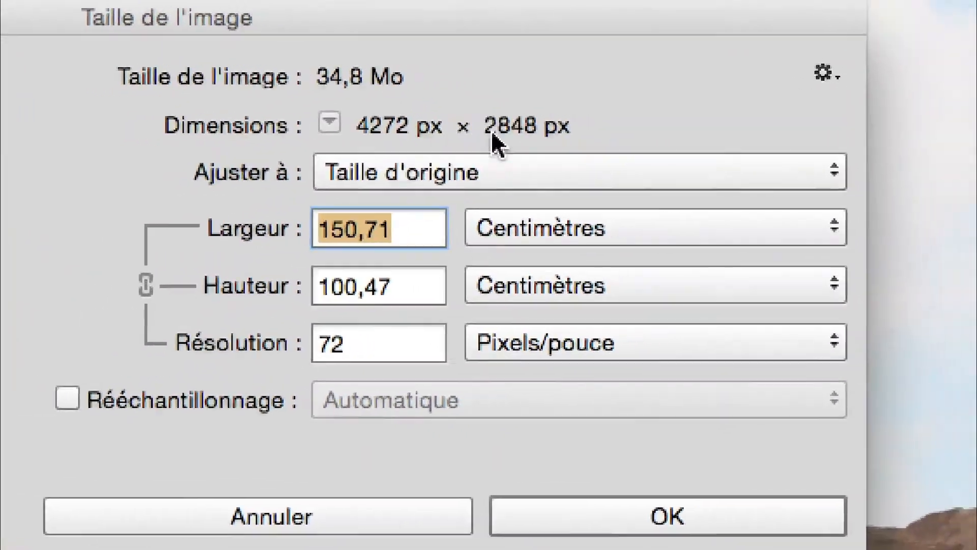
key("alt")
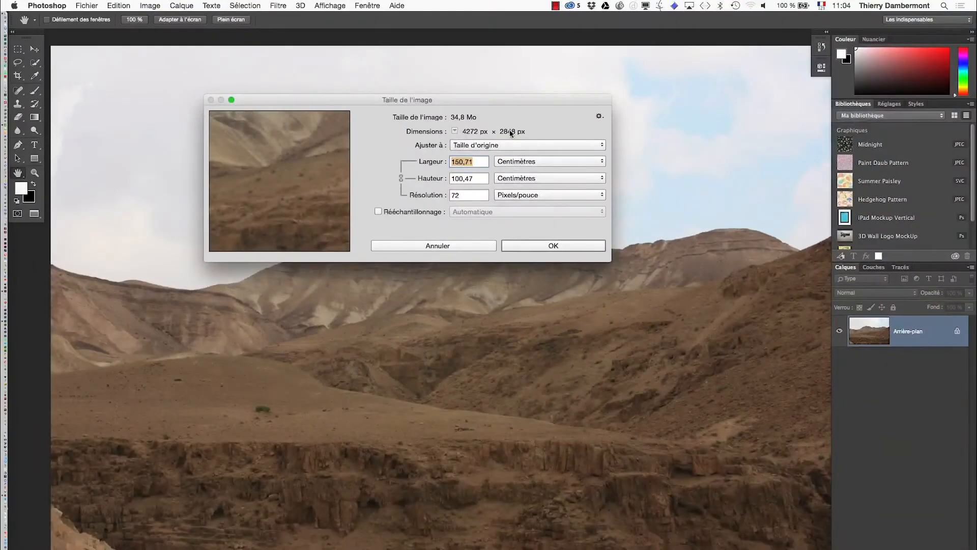
Switch to Firefox, then reposition and widen the browser window showing Dragot.JPG.
mouse_move(15, 405)
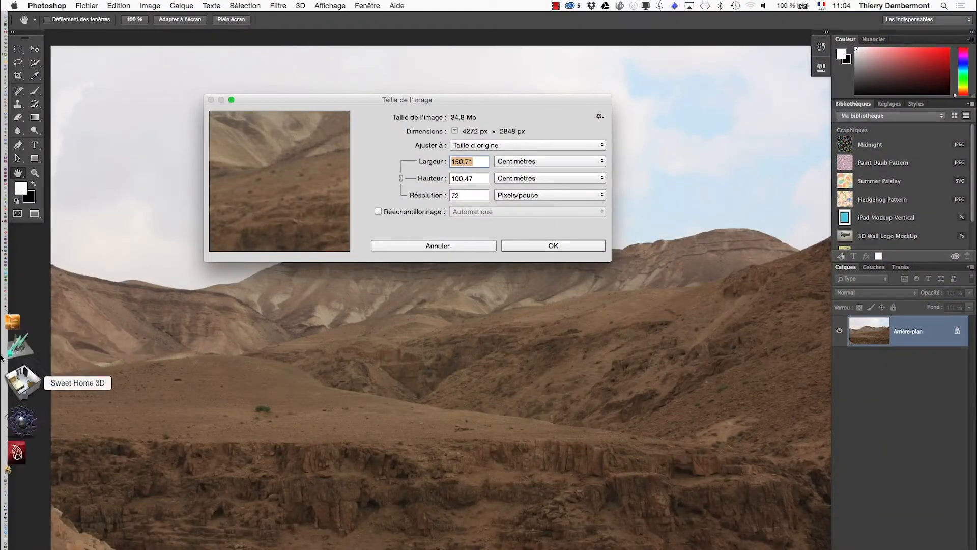
left_click(22, 521)
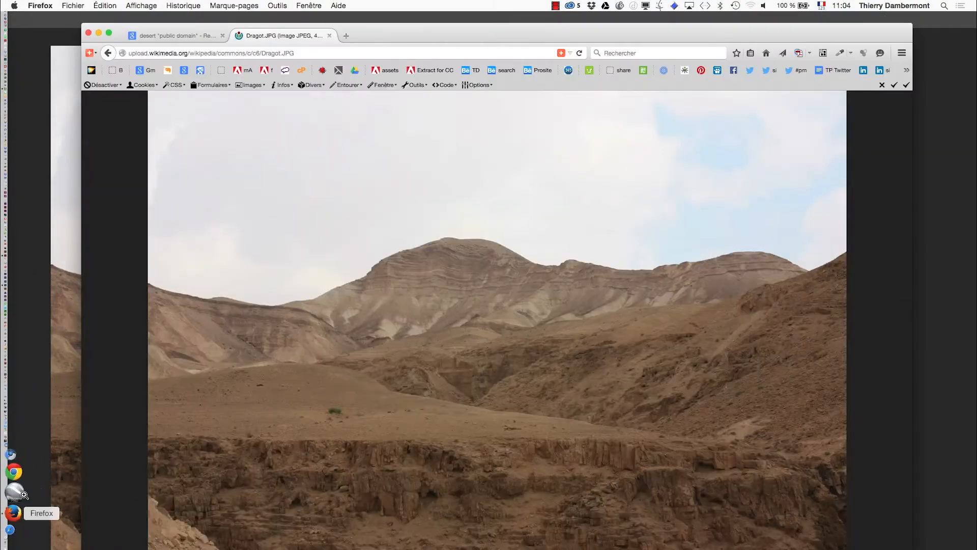
left_click_drag(387, 38, 337, 28)
left_click_drag(864, 546, 961, 548)
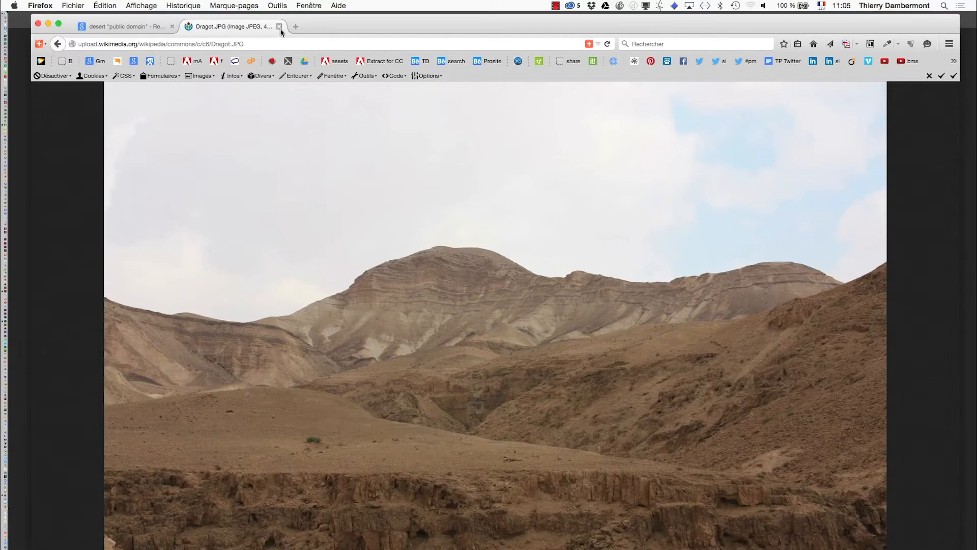
left_click(956, 62)
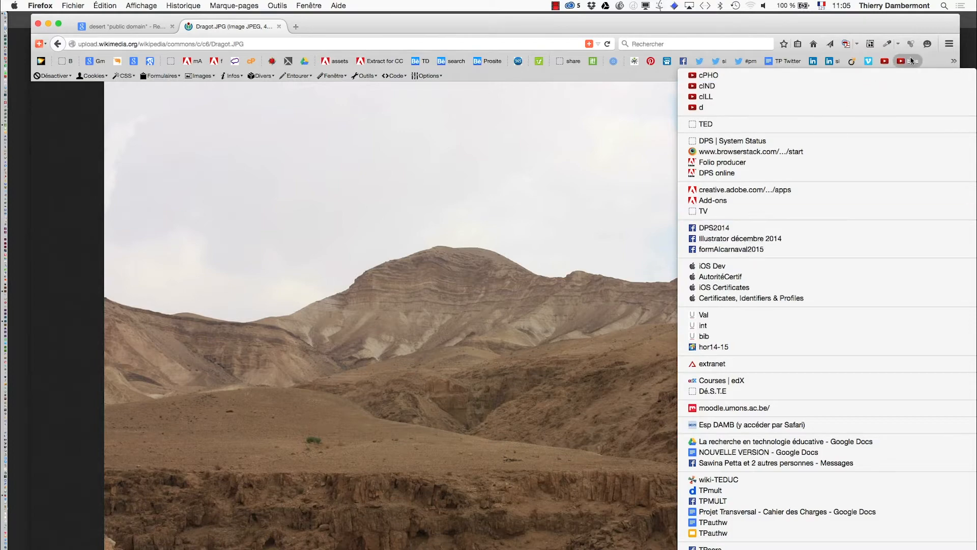
left_click(886, 63)
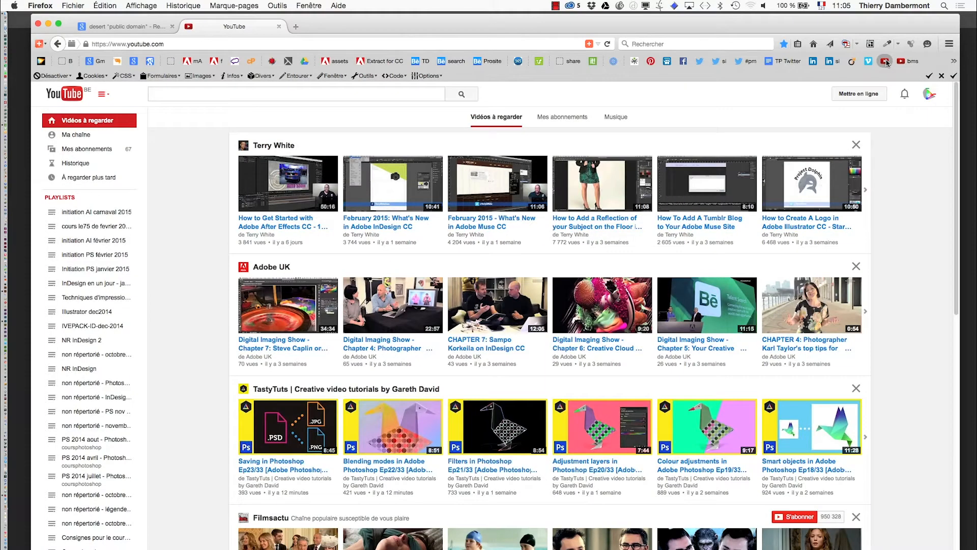
left_click(168, 45)
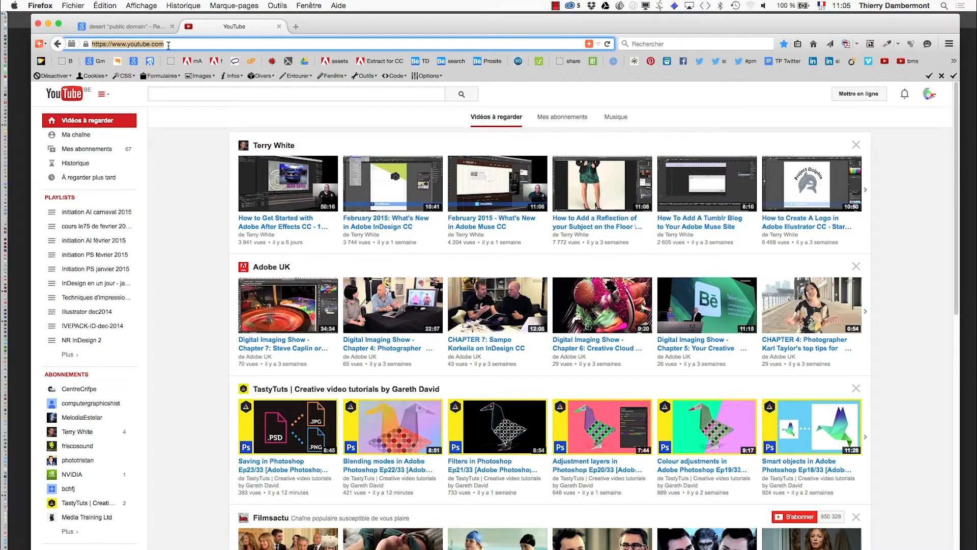
left_click(168, 44)
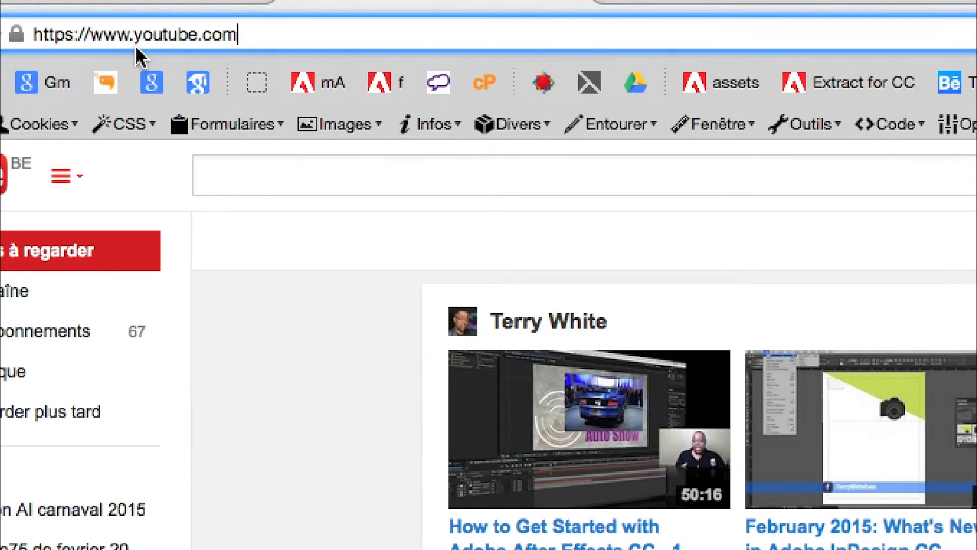
type("/idiko")
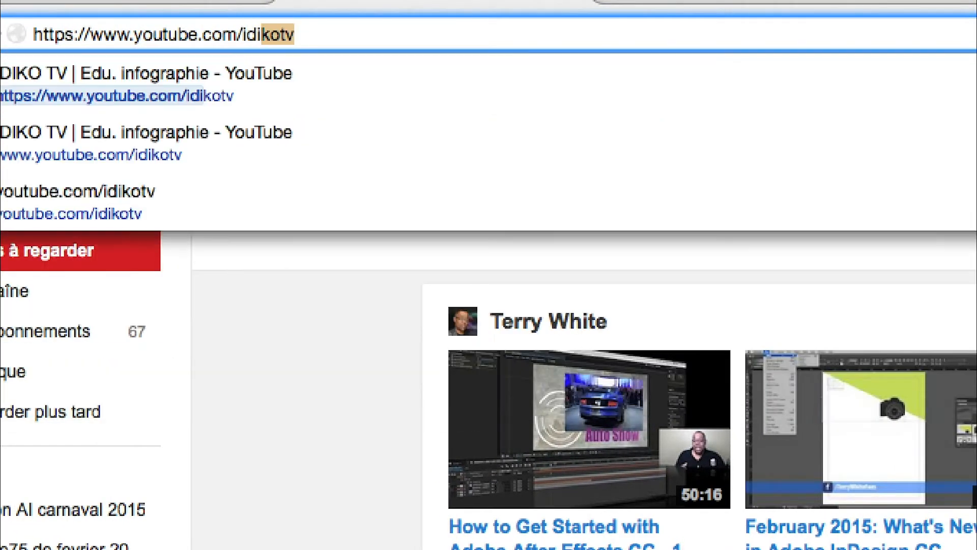
type("tv")
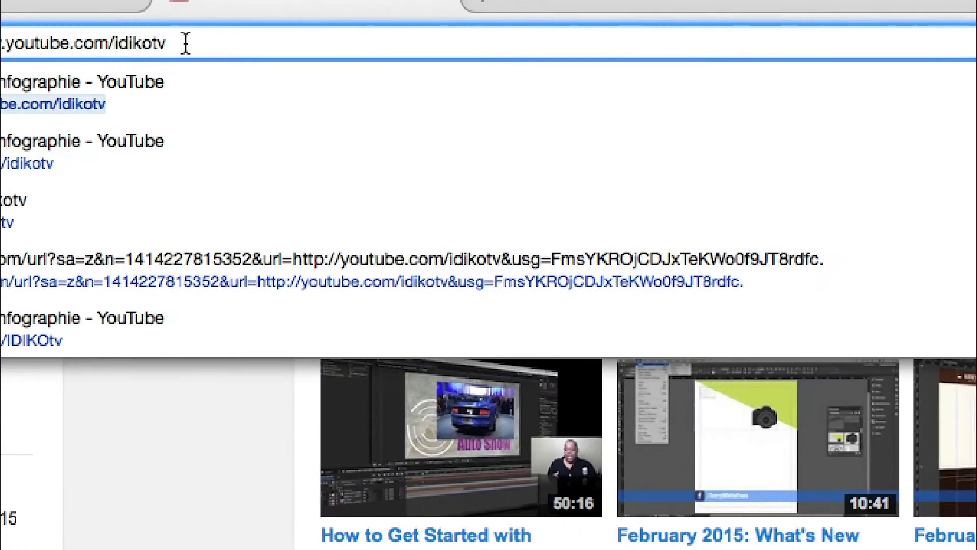
key("Escape")
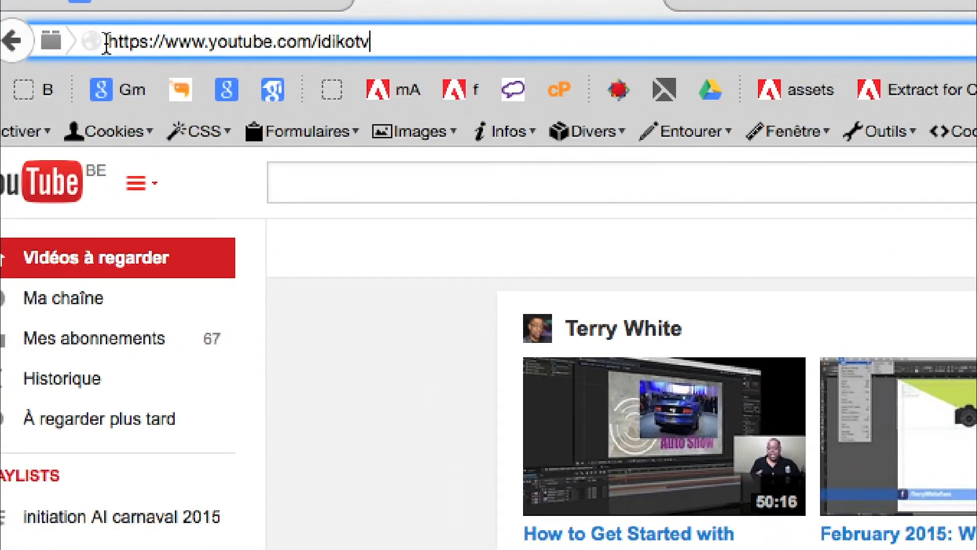
Highlight the full address and its "idikotv" part, and load the IDIKOtv channel page.
left_click_drag(95, 45, 354, 46)
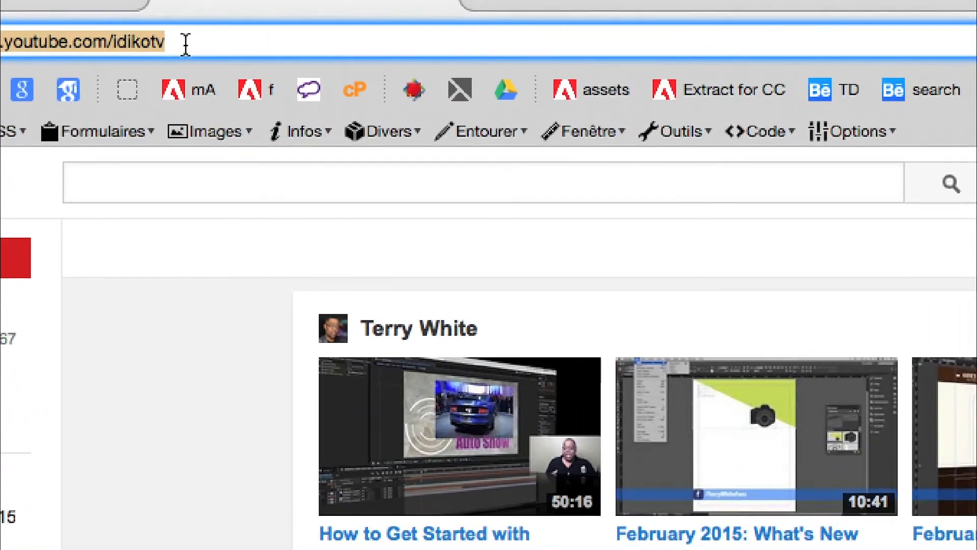
left_click_drag(278, 39, 206, 43)
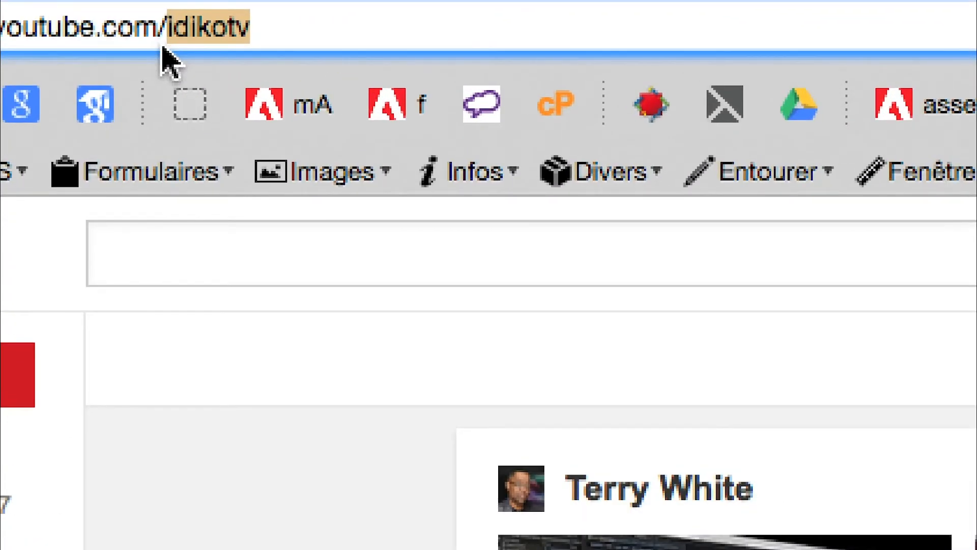
left_click(247, 31)
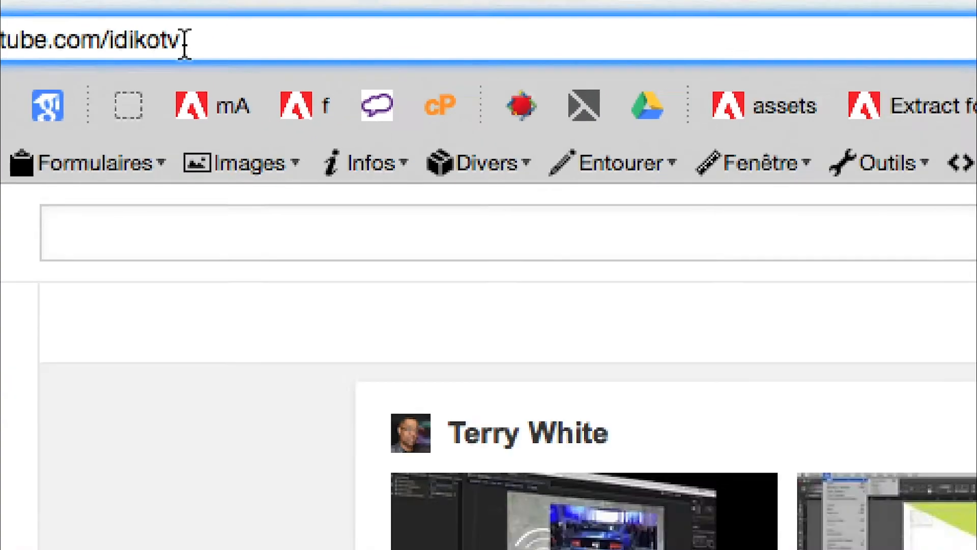
key("Return")
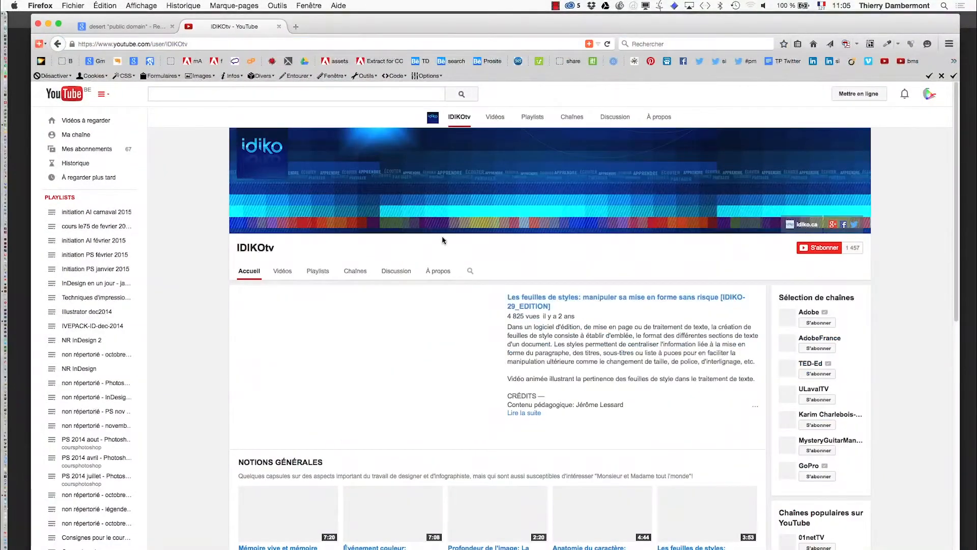
Mute the computer's sound and open the "Dimension de l'image" video from the channel's "Image matricielle" section.
key("XF86AudioLowerVolume")
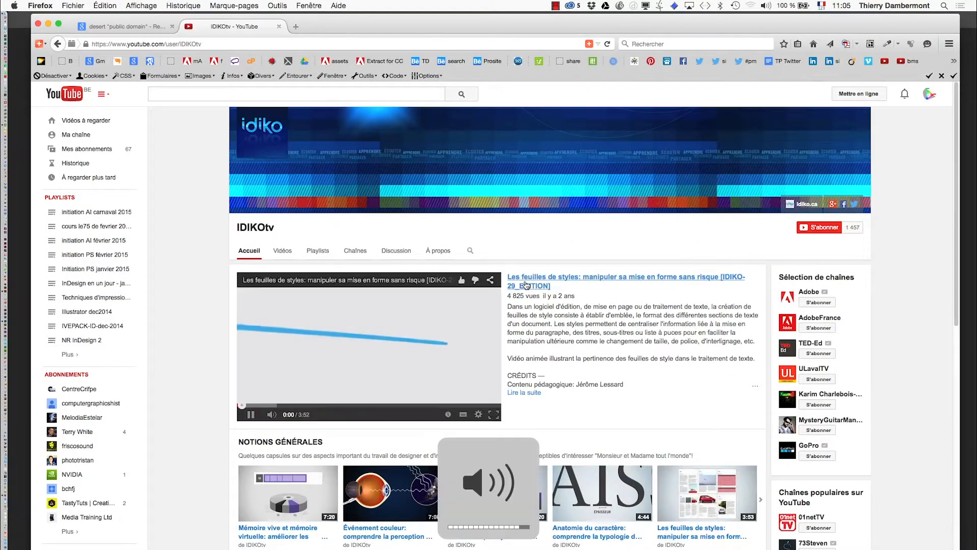
key("XF86AudioMute")
scroll(639, 297, "down", 5)
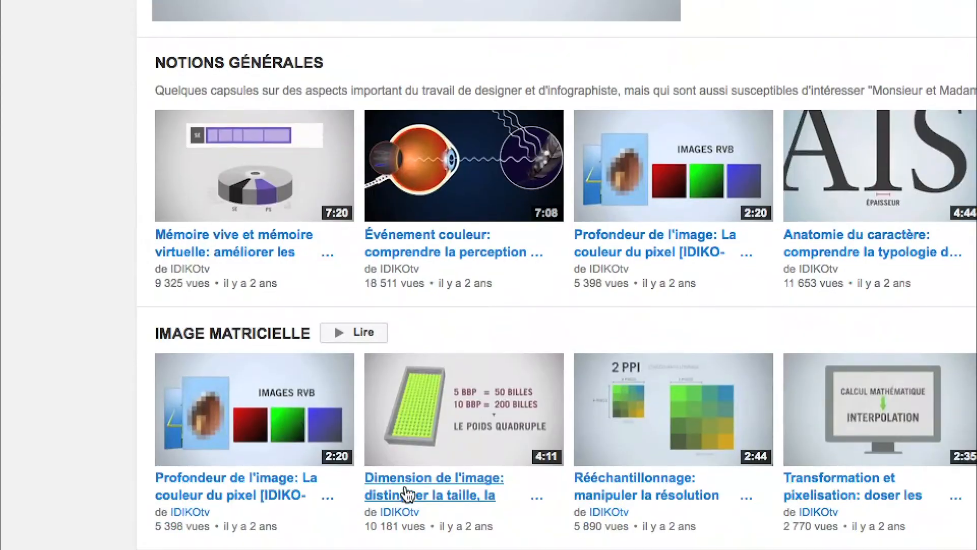
left_click(405, 493)
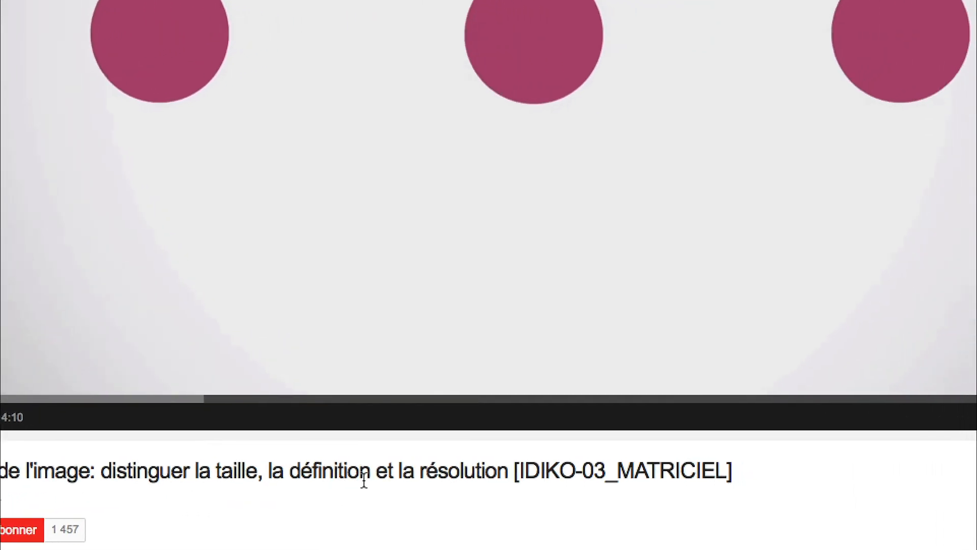
Highlight the words "définition", "résolution" and "taille" in the video's title, and pause its playback.
left_click_drag(402, 463, 323, 464)
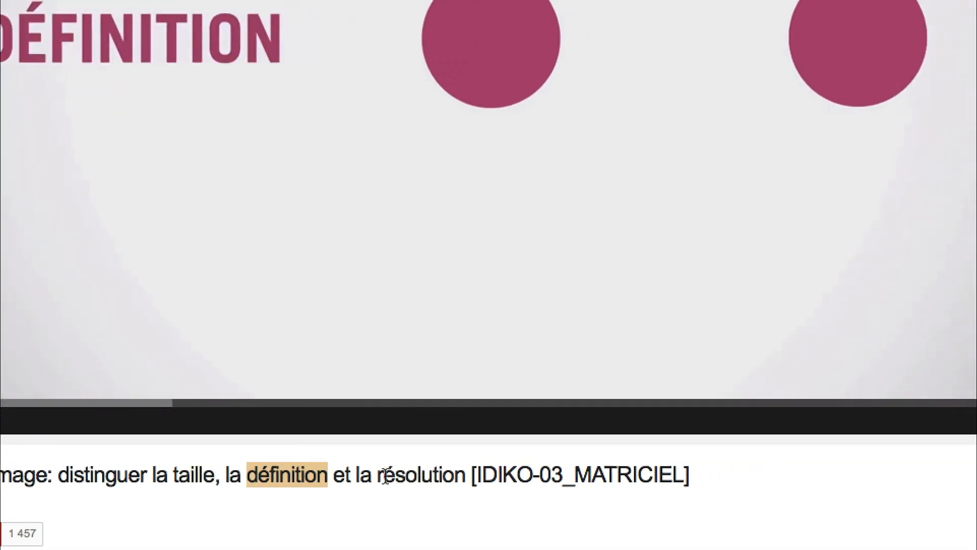
left_click(551, 477)
double_click(410, 477)
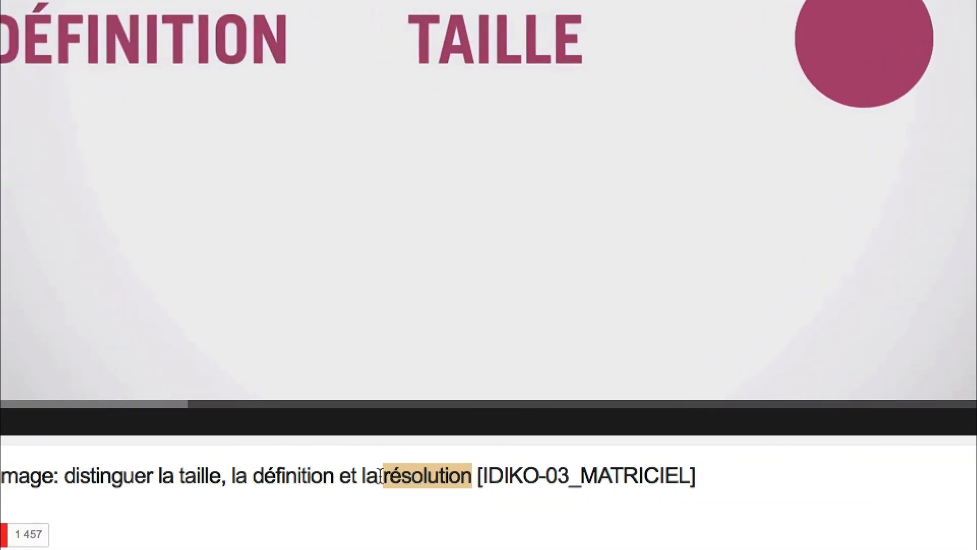
double_click(325, 477)
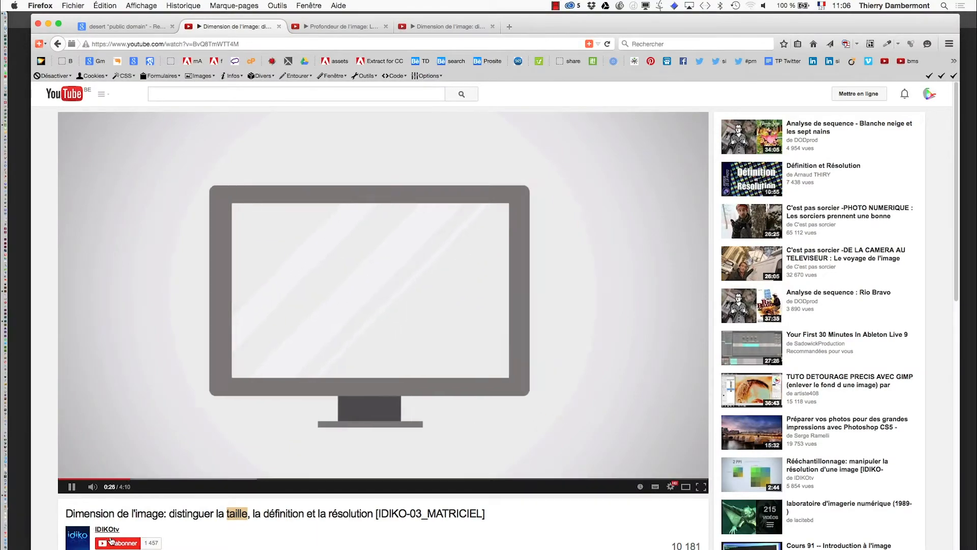
mouse_move(105, 536)
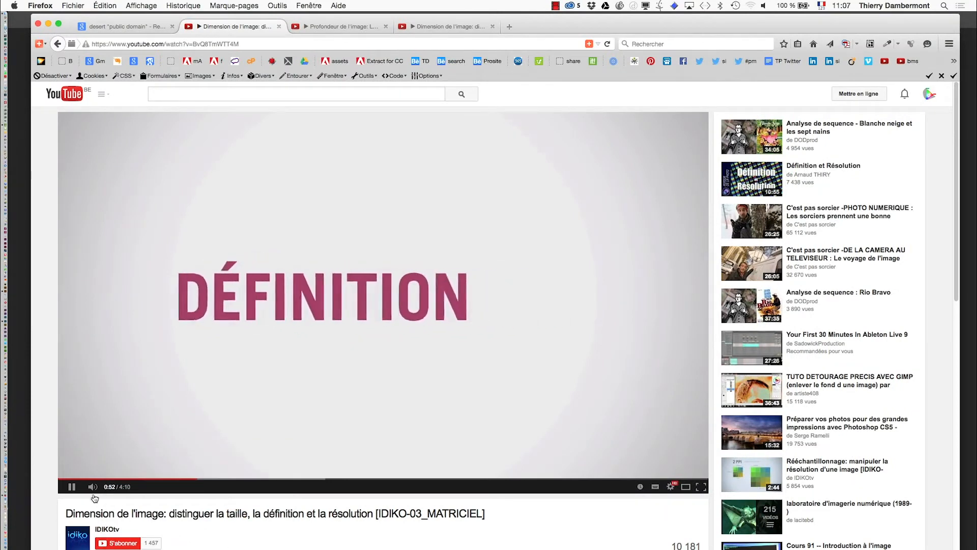
left_click(72, 486)
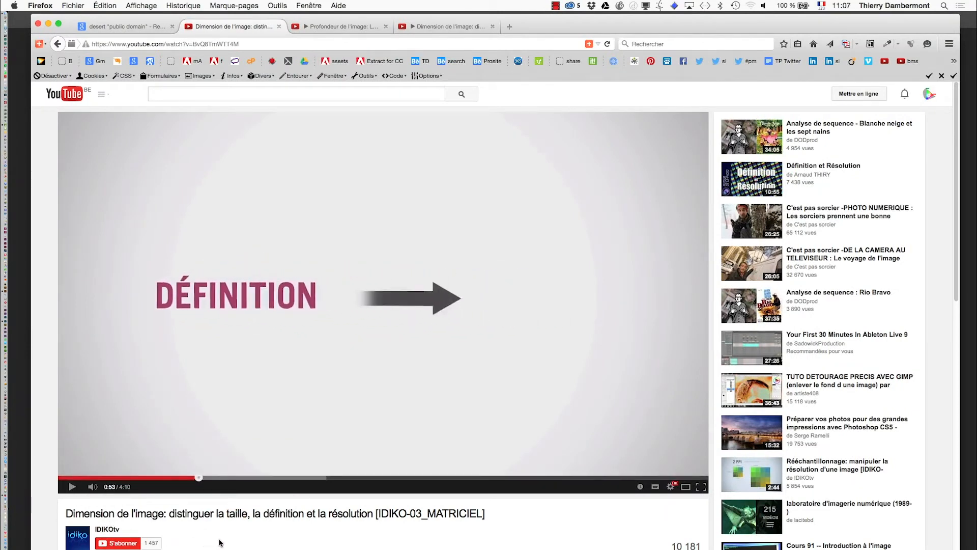
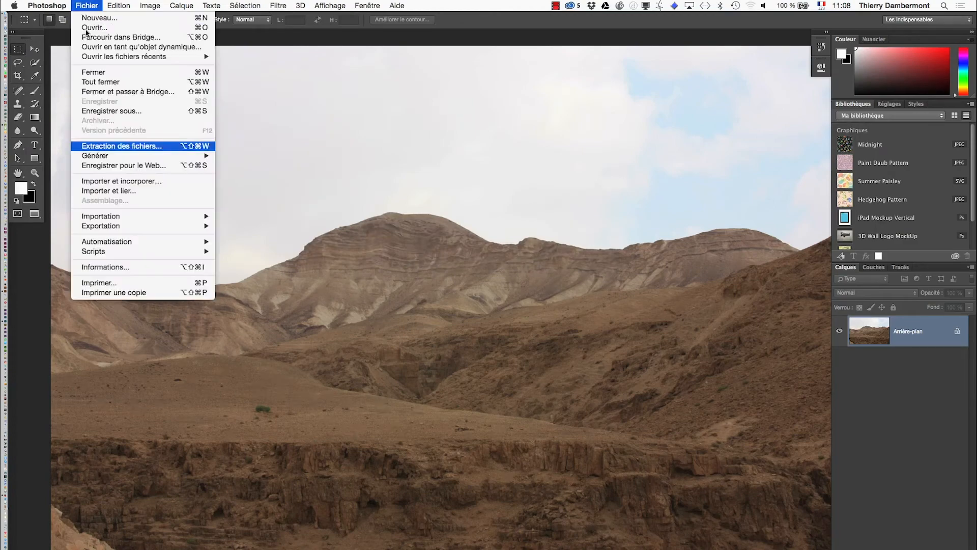
Place "tracés combinés - 20.ai" in Photoshop's desert image as an embedded smart object, using page 1 cropped to "Zone de support".
left_click(124, 182)
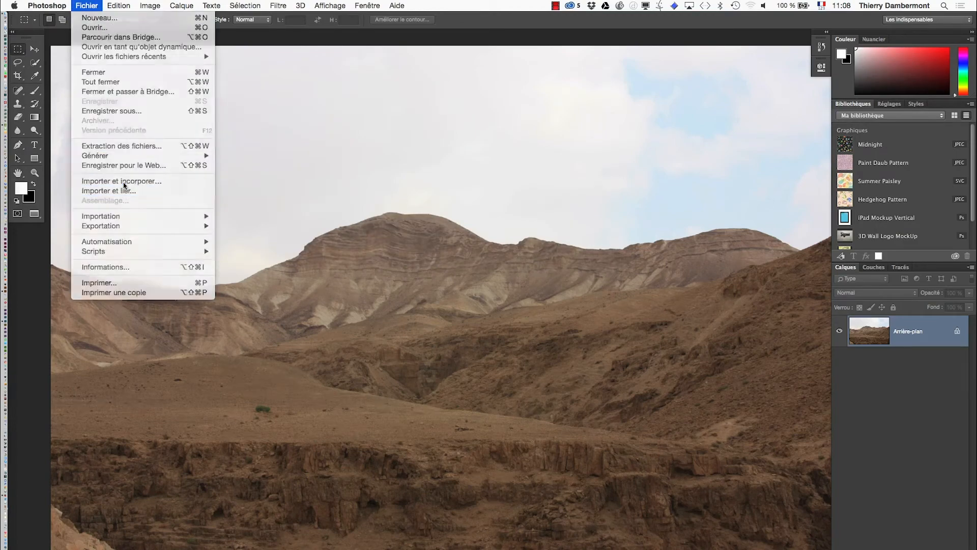
left_click(425, 164)
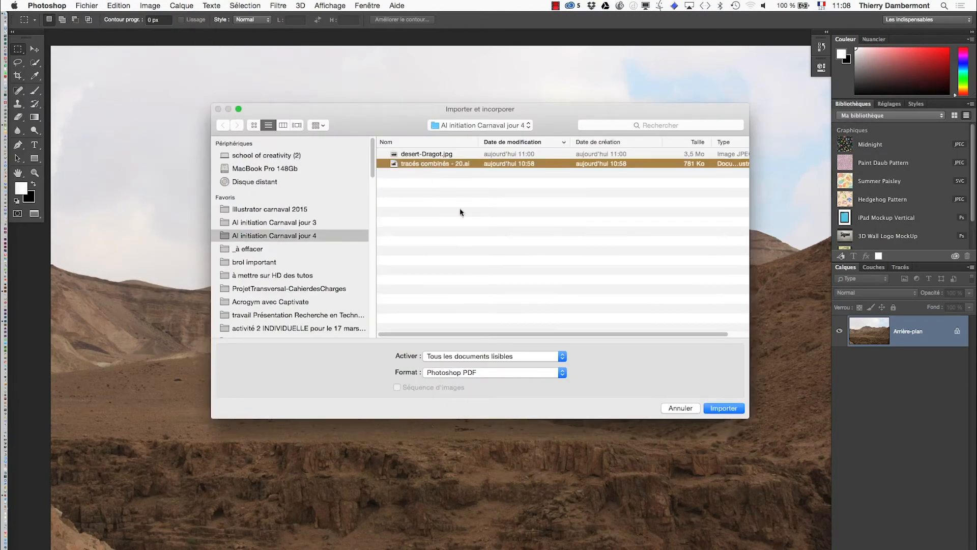
left_click(715, 408)
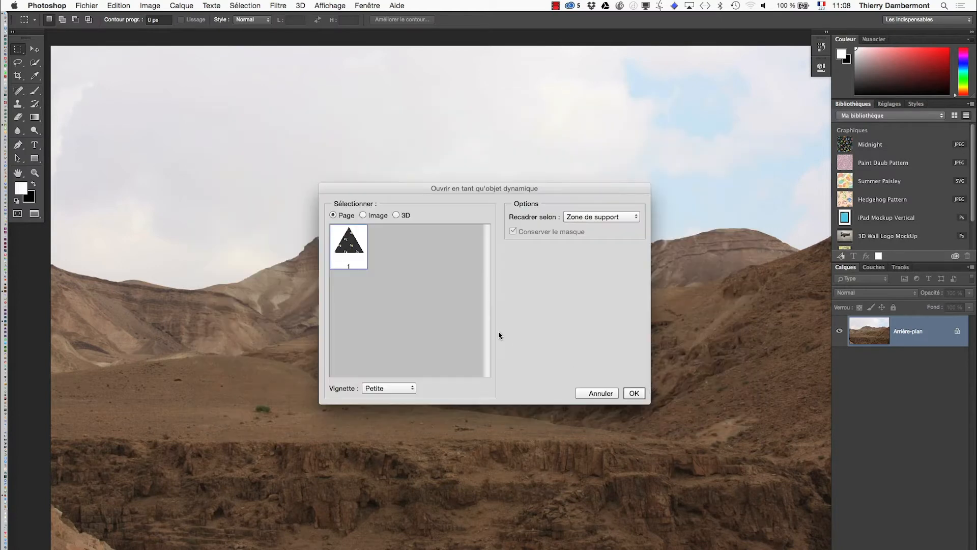
left_click(633, 393)
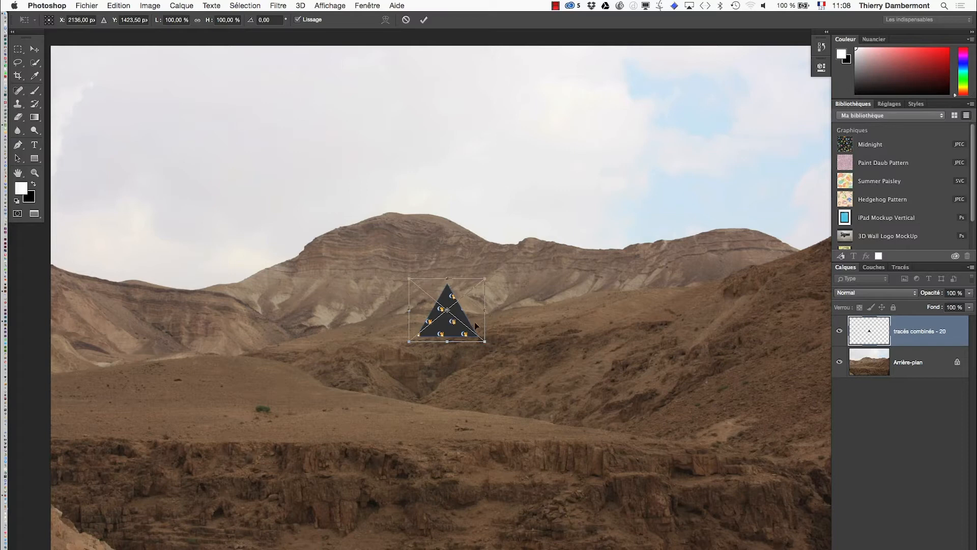
key("Return")
key("m")
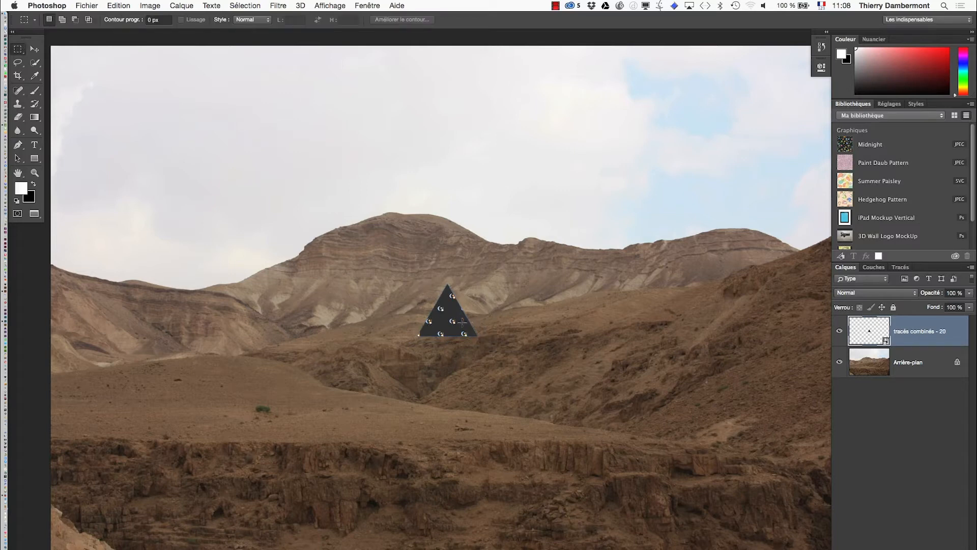
Float the Layers panel over the desert image, enlarged to show both layers, and collapse the remaining docked panels.
left_click_drag(845, 266, 614, 147)
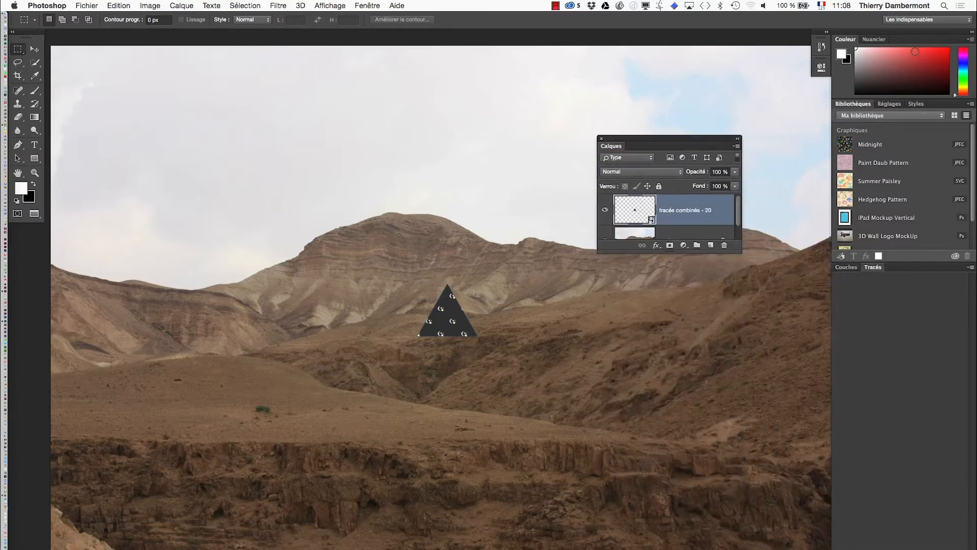
left_click(972, 32)
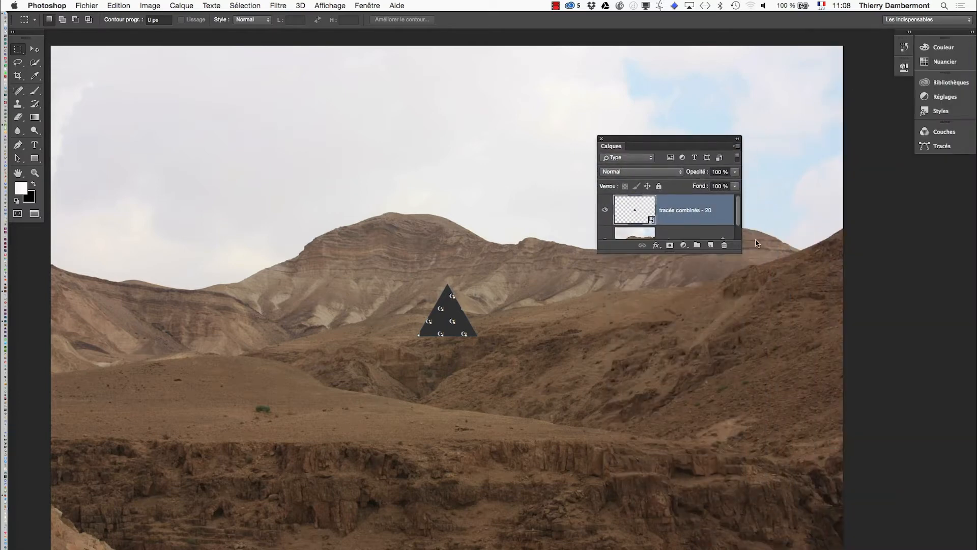
left_click_drag(741, 252, 800, 359)
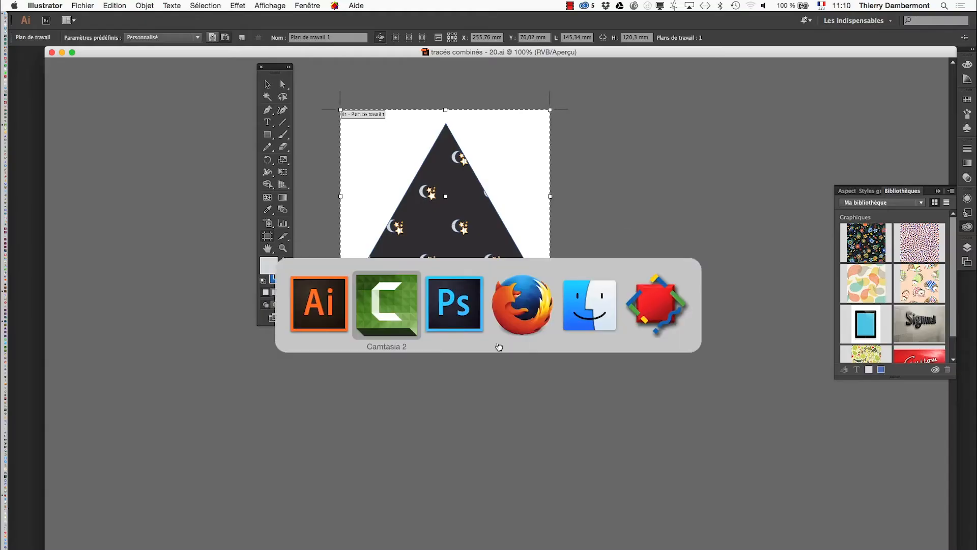
Switch from Illustrator back to Photoshop and examine the placed triangle's edges and star-and-moon motifs at pixel level.
key("super+Tab")
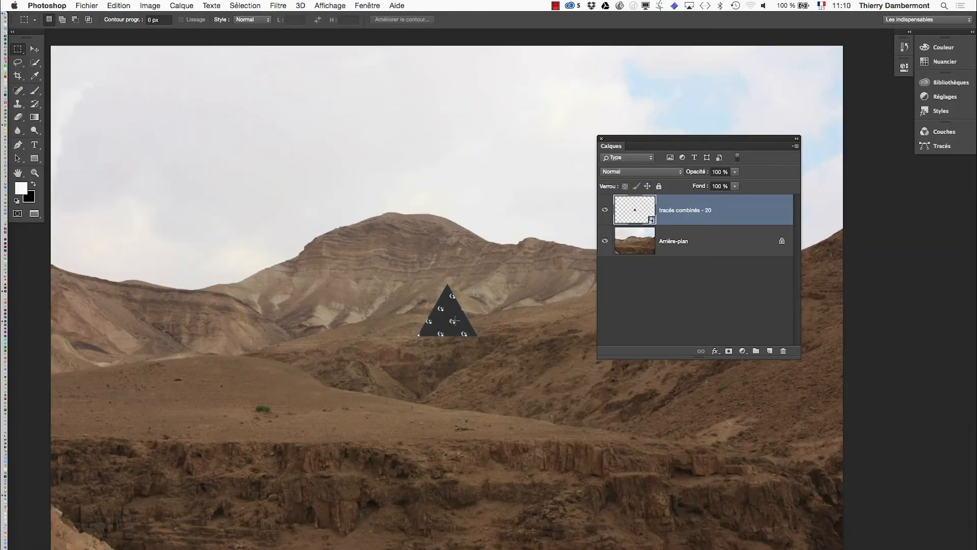
scroll(466, 332, "up", 10)
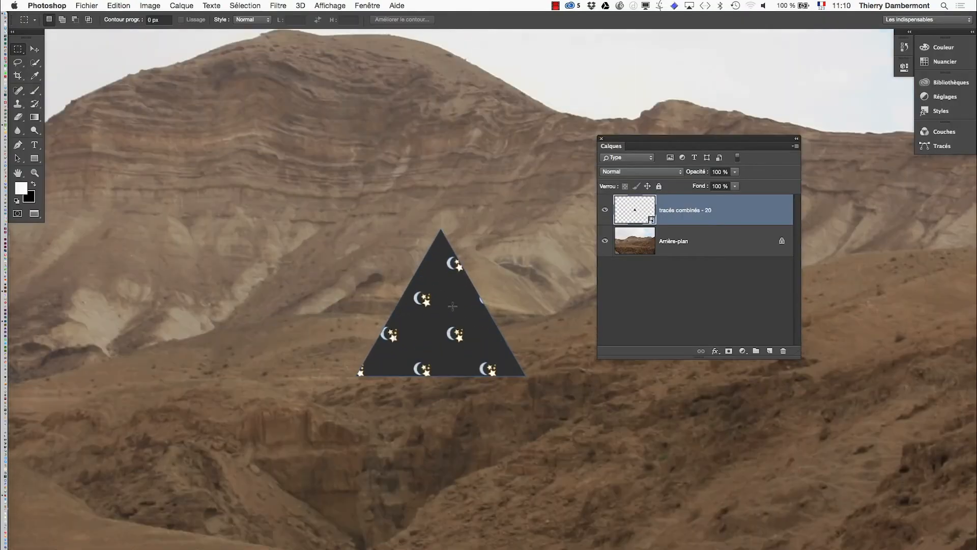
scroll(452, 307, "up", 3)
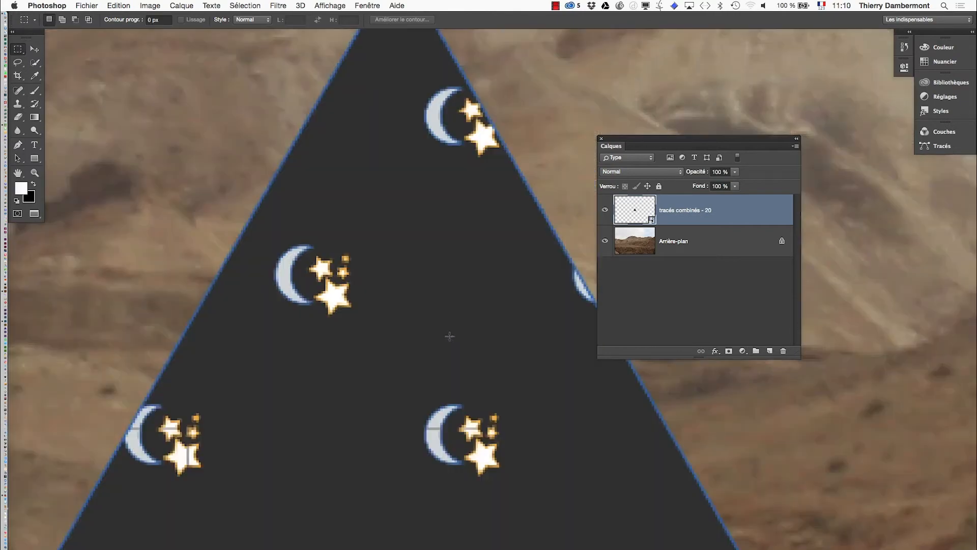
left_click_drag(445, 333, 345, 417)
scroll(345, 417, "down", 10)
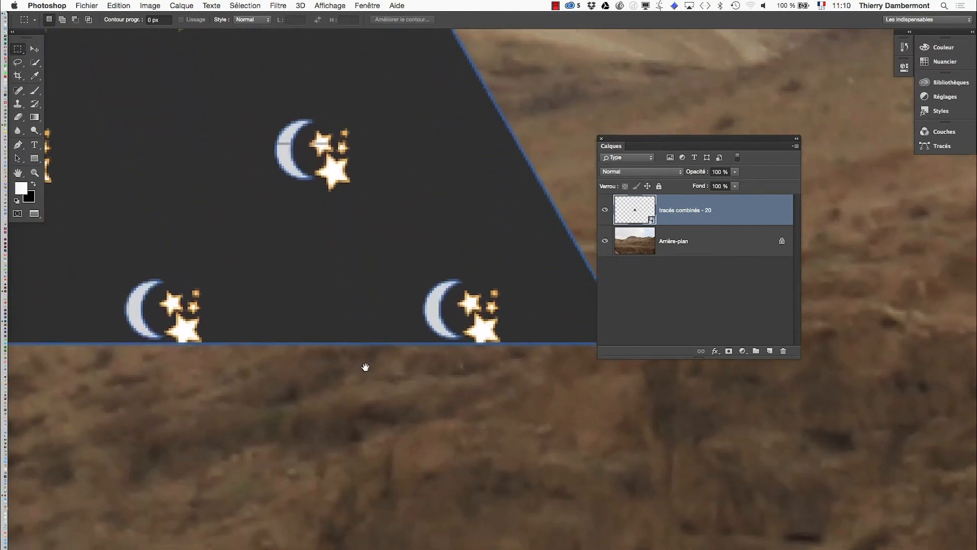
left_click_drag(350, 367, 479, 402)
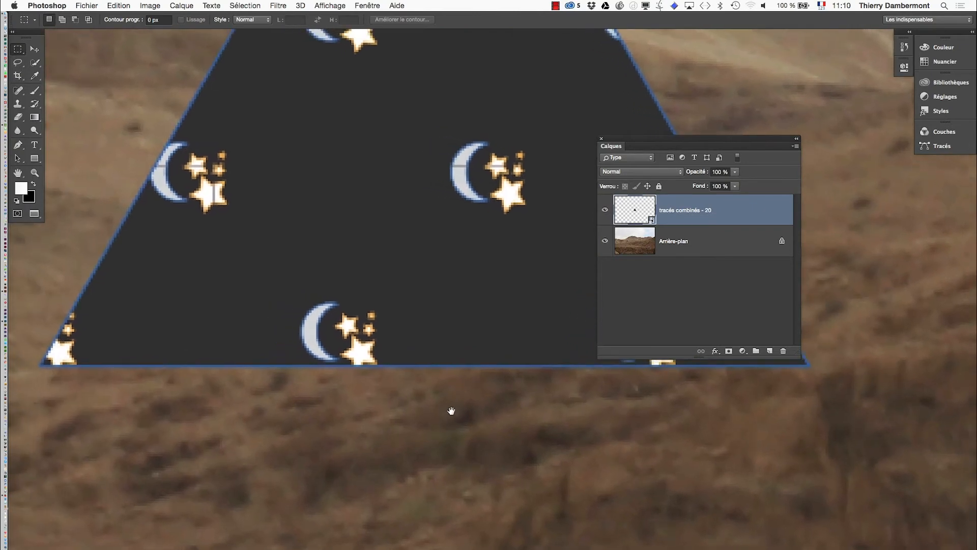
scroll(445, 436, "up", 10)
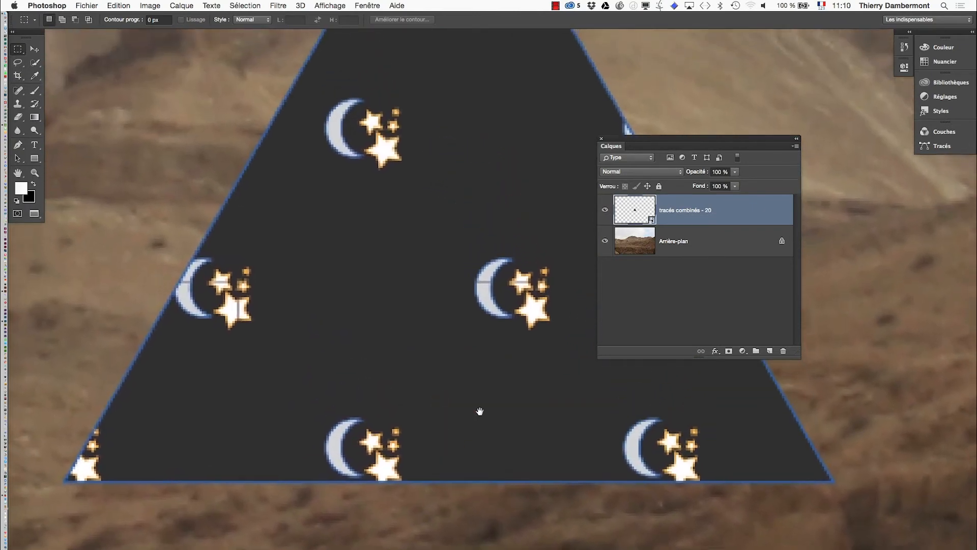
scroll(443, 468, "up", 2)
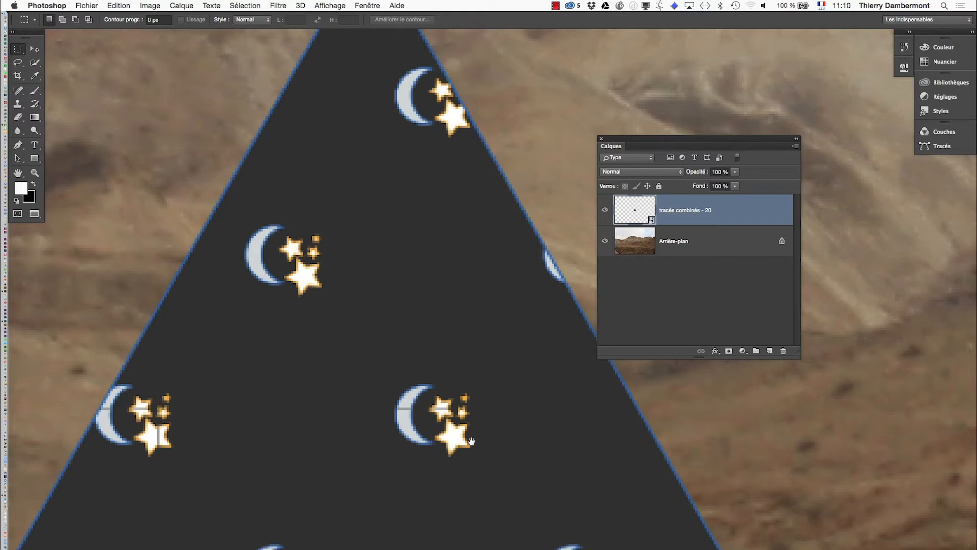
Check the desert image's pixel dimensions, size in centimetres and resolution in the image size settings, and leave without changing them.
left_click(150, 6)
left_click(176, 84)
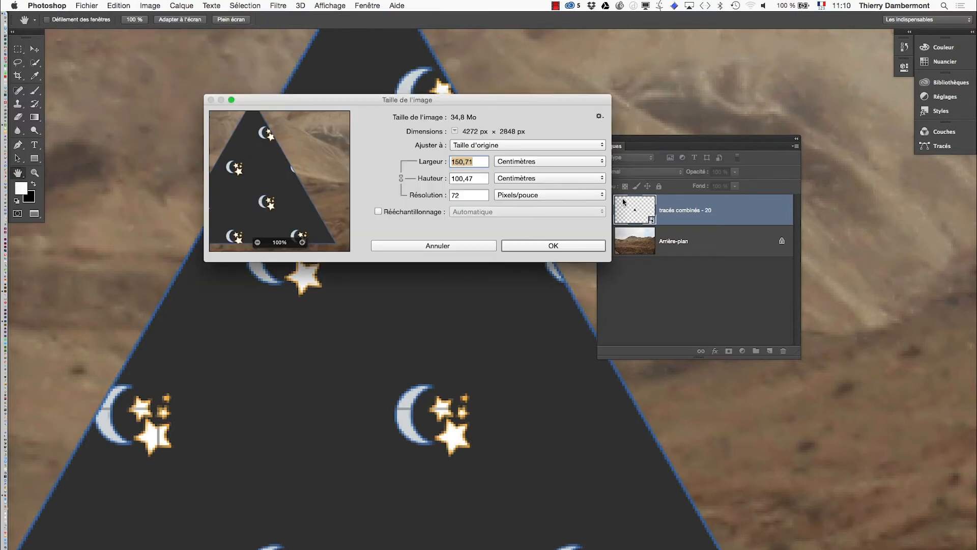
key("alt")
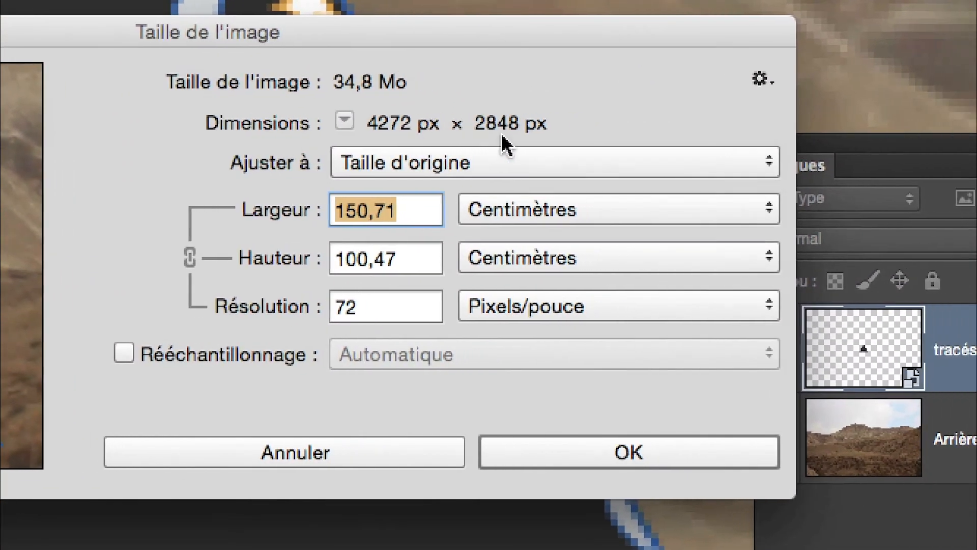
key("alt")
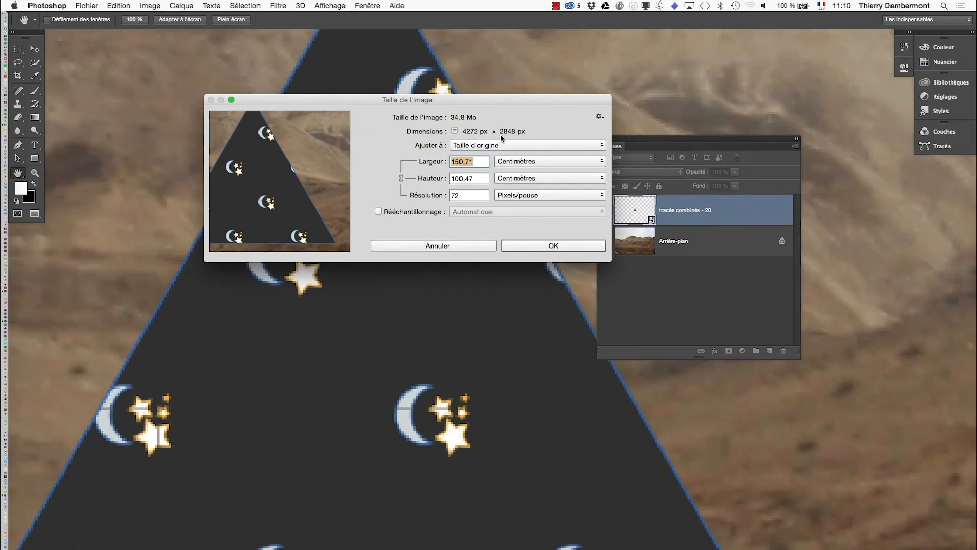
left_click(444, 245)
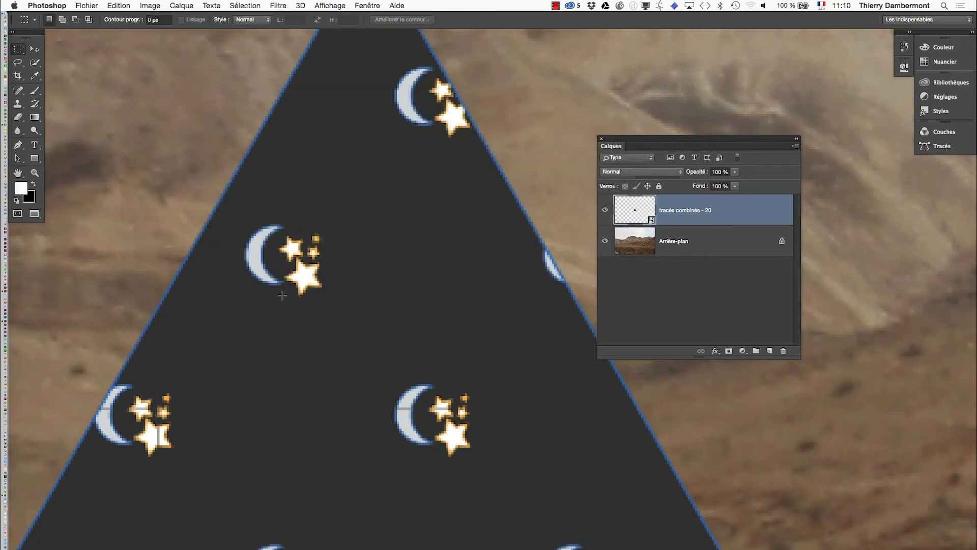
Try to paint on the placed triangle with the Brush tool, and decline rasterizing the smart object.
scroll(473, 434, "up", 2)
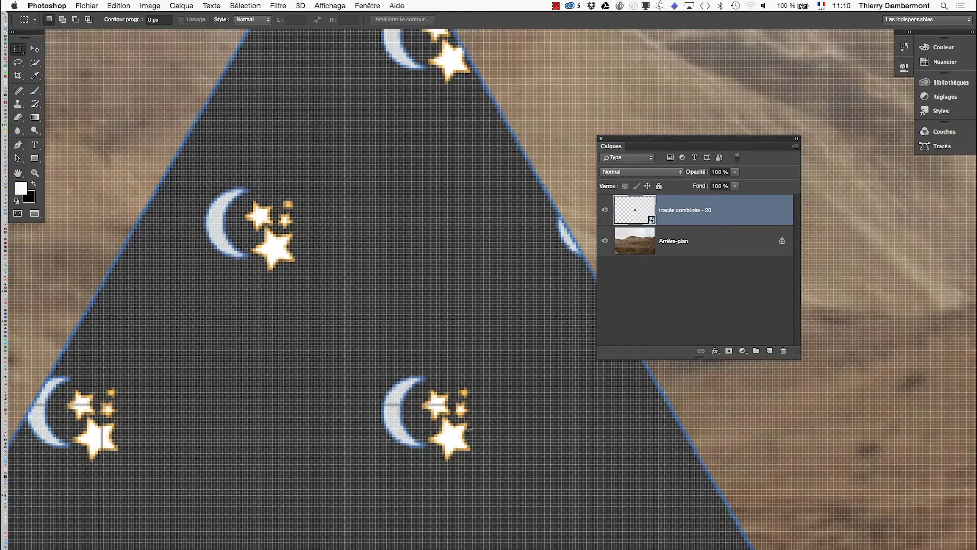
scroll(469, 429, "down", 6)
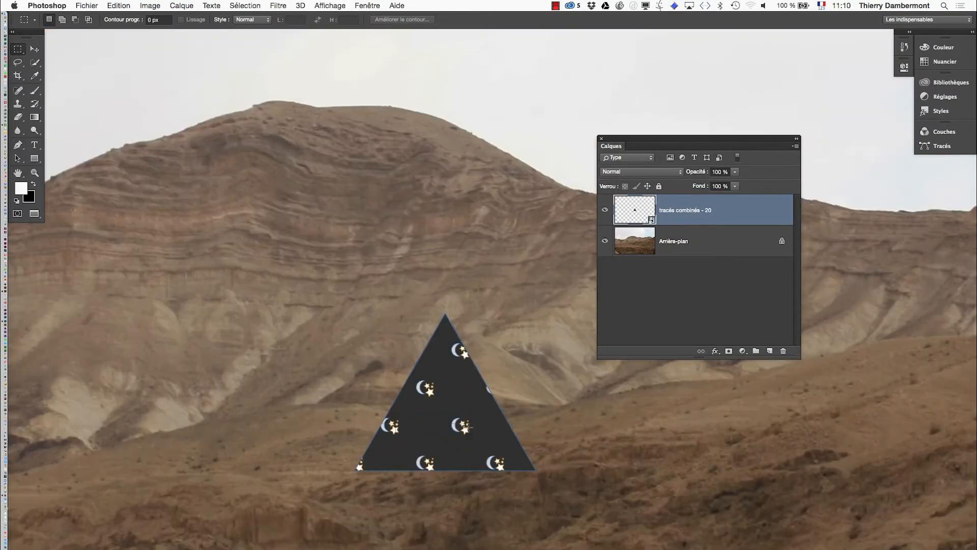
scroll(467, 428, "down", 4)
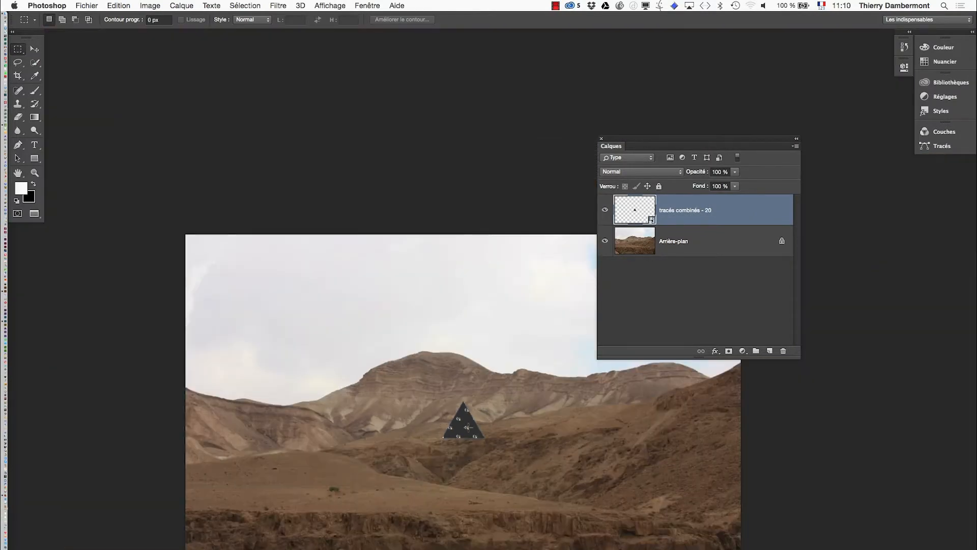
left_click_drag(425, 430, 320, 170)
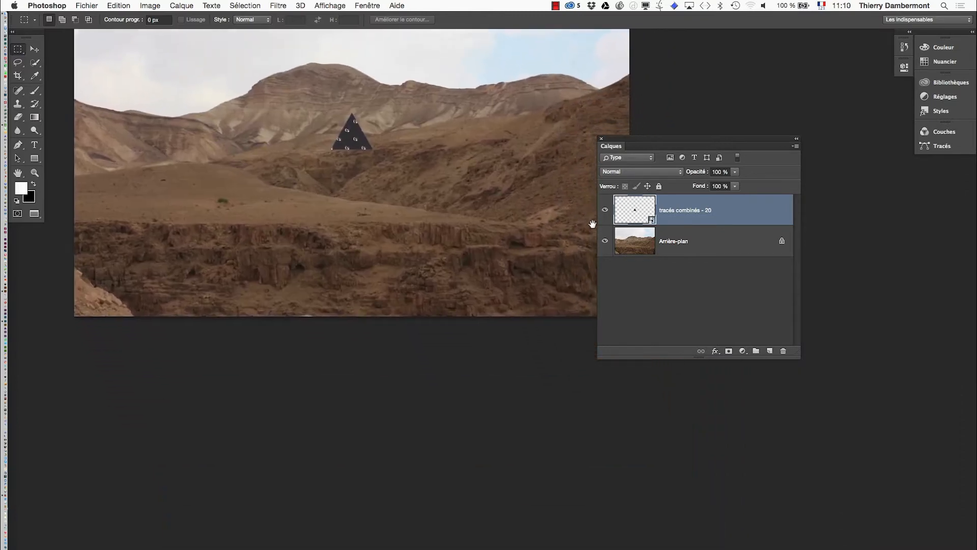
left_click_drag(413, 296, 439, 446)
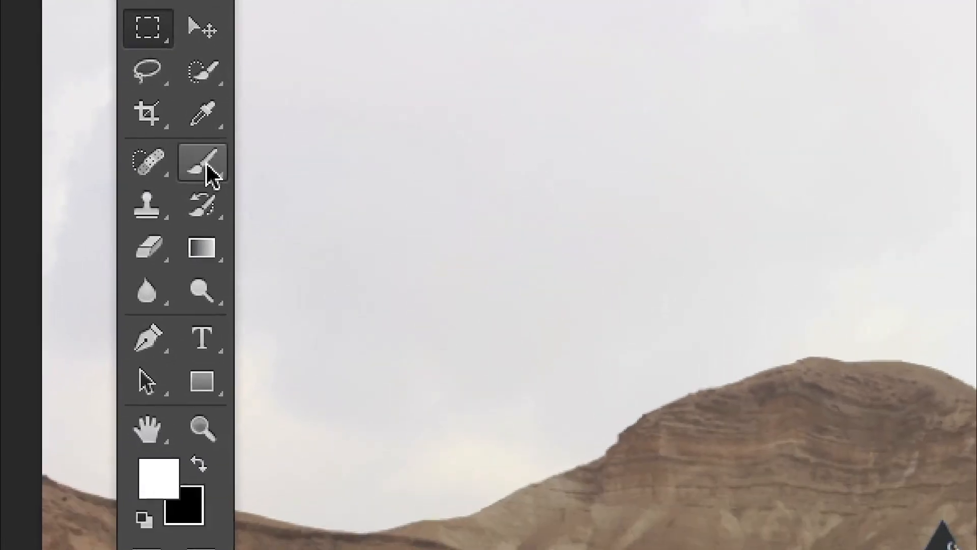
left_click(209, 173)
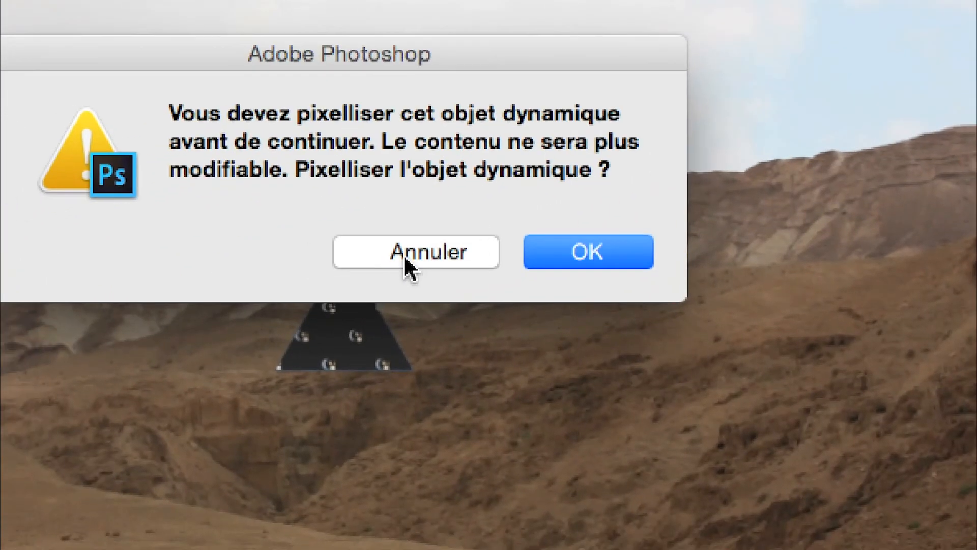
left_click(0, 366)
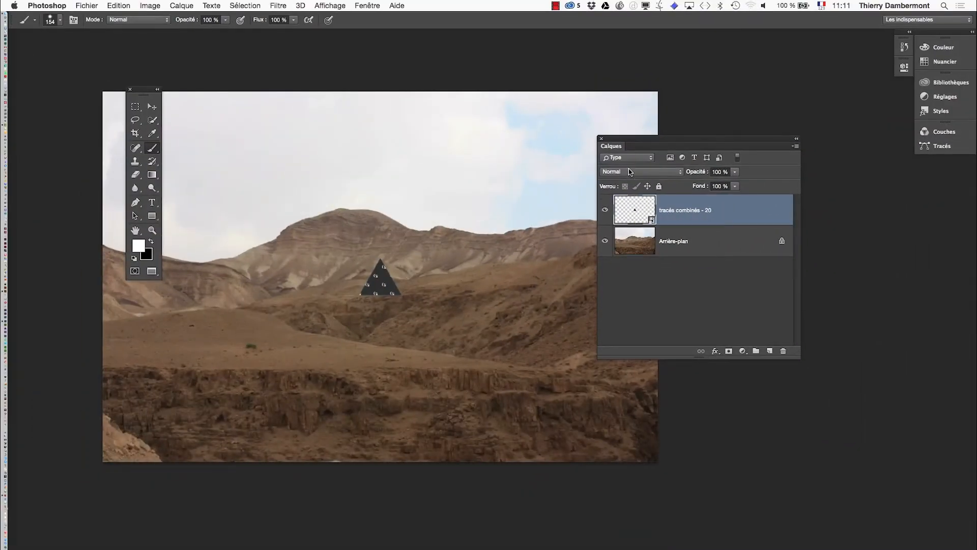
Move the floating Layers panel clear of the desert image and look over the small triangle in the landscape.
left_click_drag(624, 144, 708, 123)
left_click(426, 278)
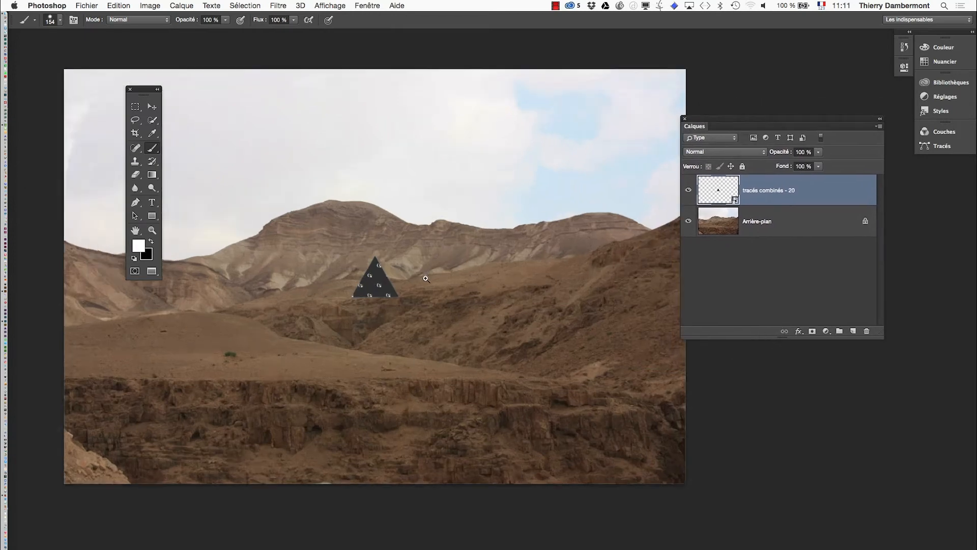
left_click(425, 285)
left_click(396, 330)
left_click(391, 331)
left_click(372, 330)
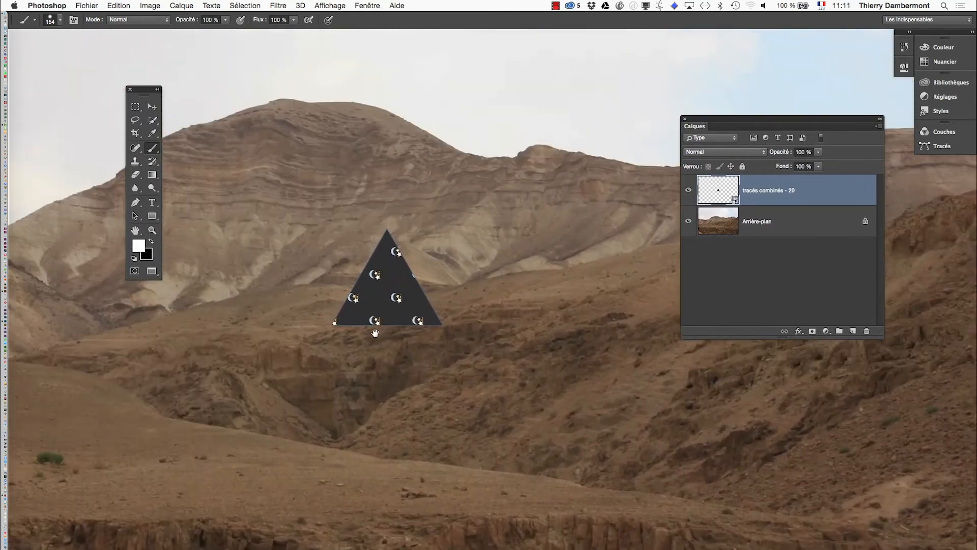
left_click_drag(375, 333, 381, 340)
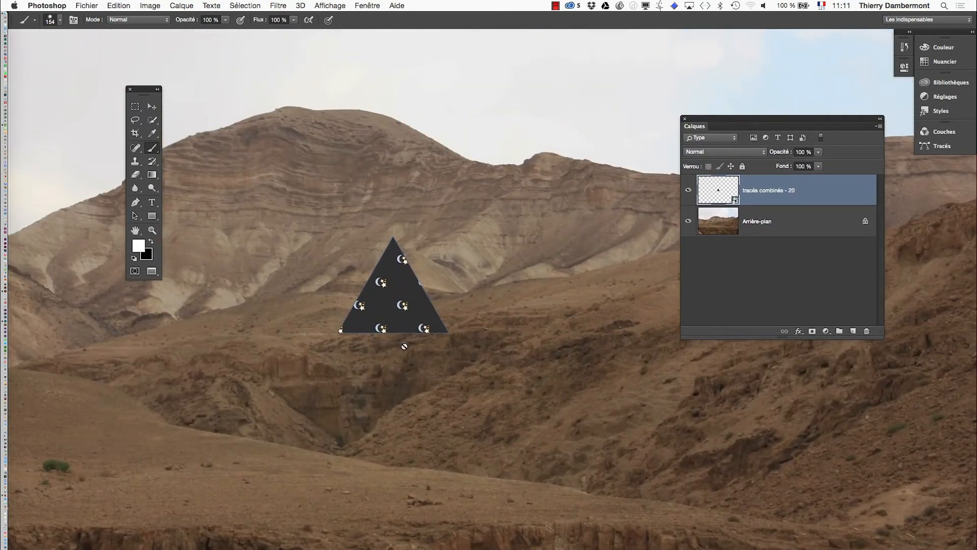
scroll(515, 386, "down", 3)
left_click_drag(482, 403, 467, 324)
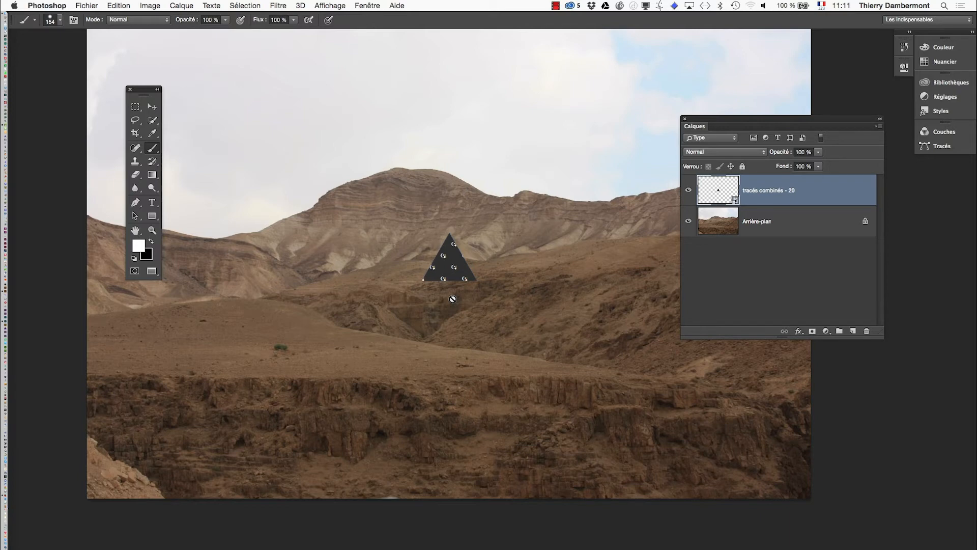
Enlarge the triangle smart object proportionally about its centre to about 742% with Free Transform, and apply the transformation.
left_click(121, 4)
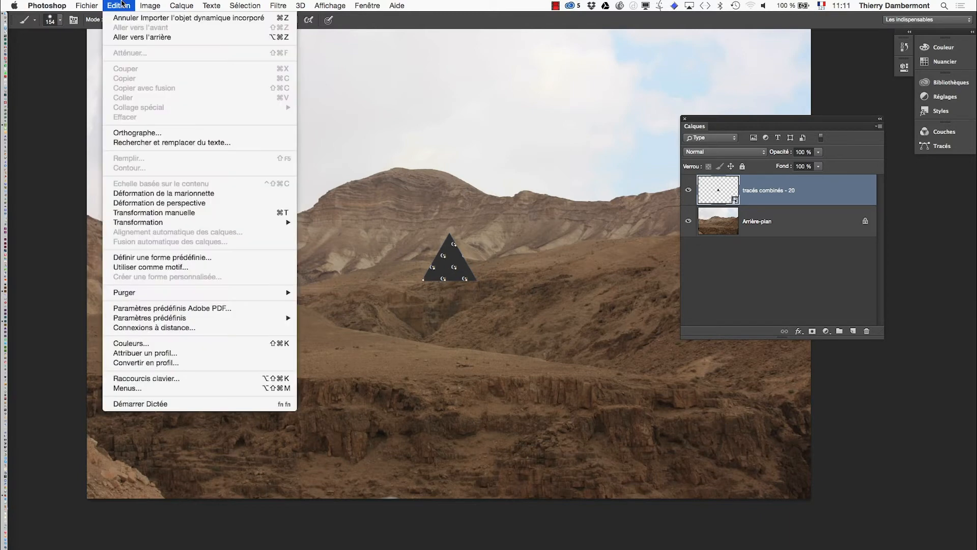
left_click(161, 214)
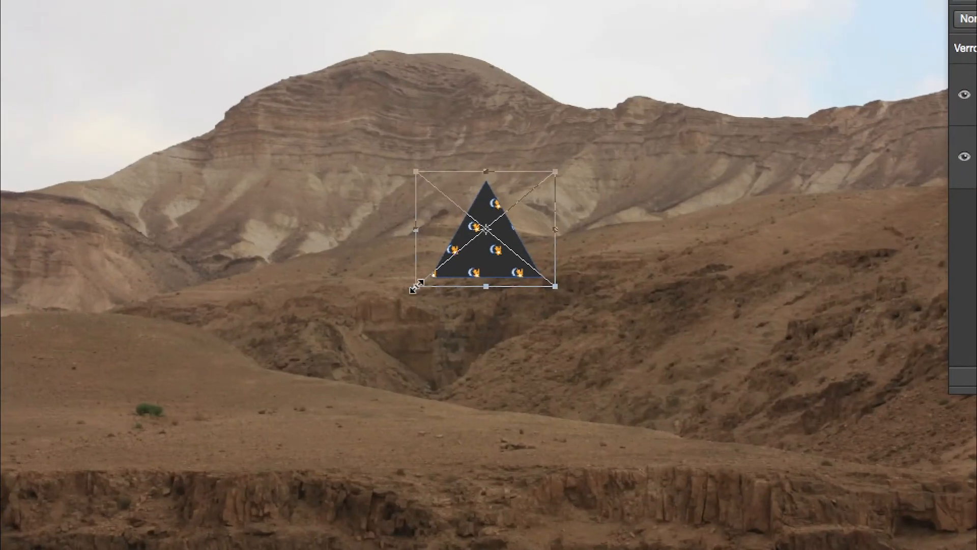
left_click_drag(416, 285, 347, 356)
left_click_drag(312, 381, 164, 489)
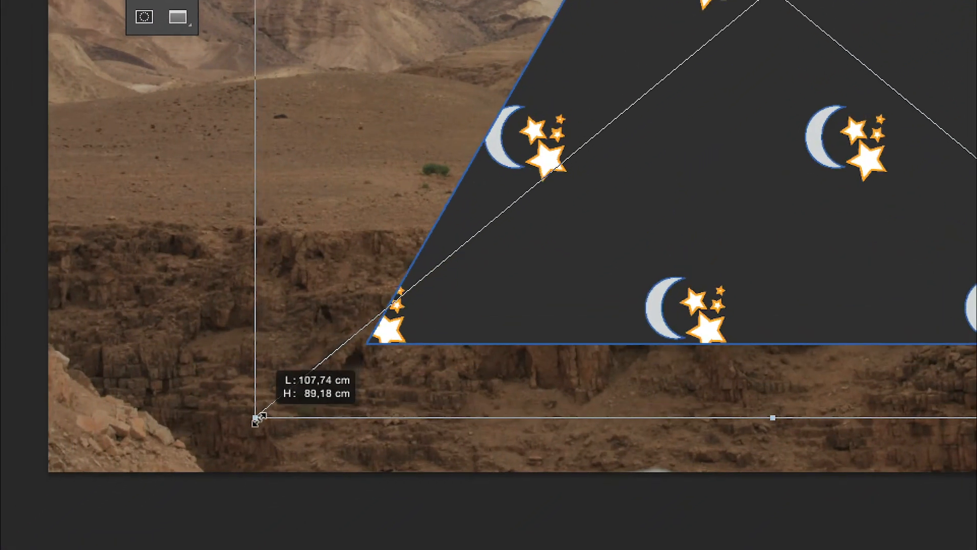
left_click_drag(256, 418, 255, 415)
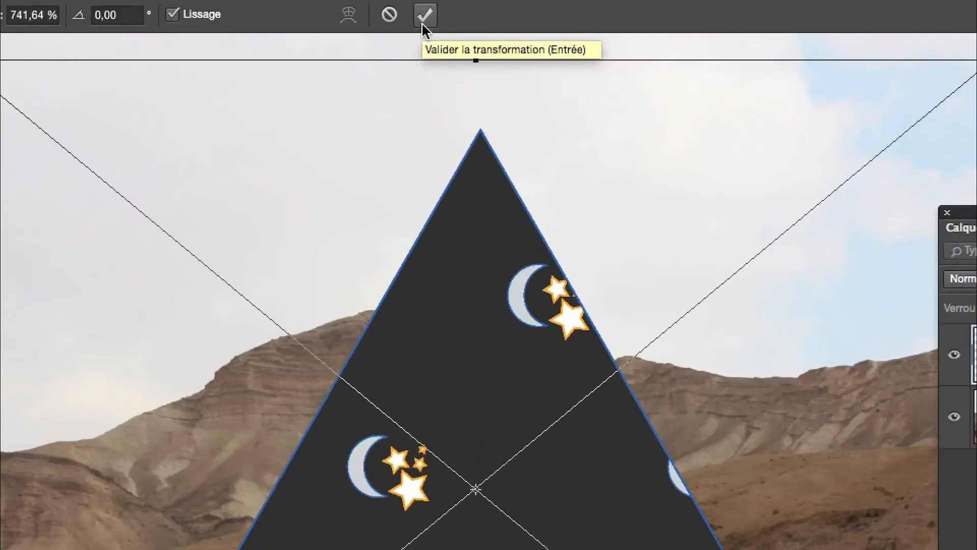
left_click(425, 16)
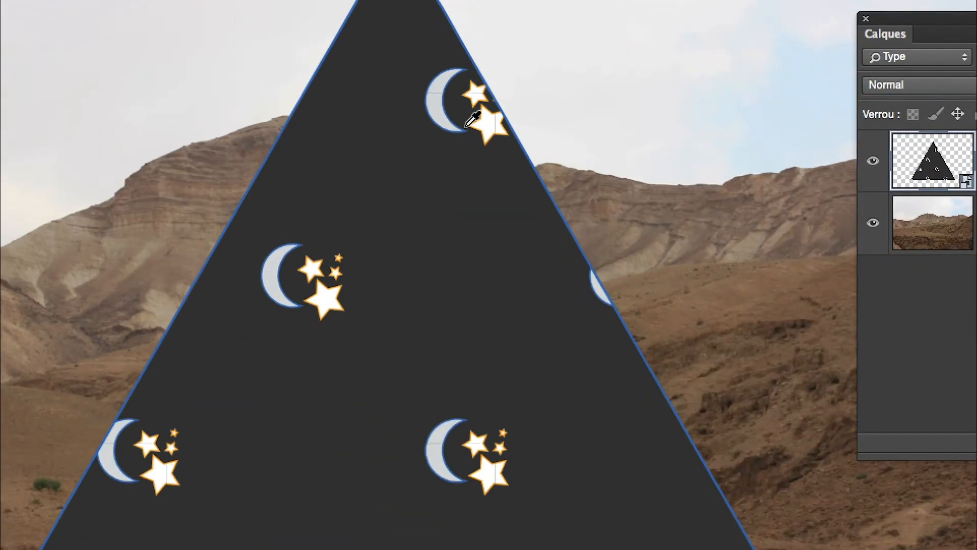
Examine the enlarged triangle's uppermost moon-and-stars motif and its blue edge down to pixel level.
scroll(473, 119, "up", 5)
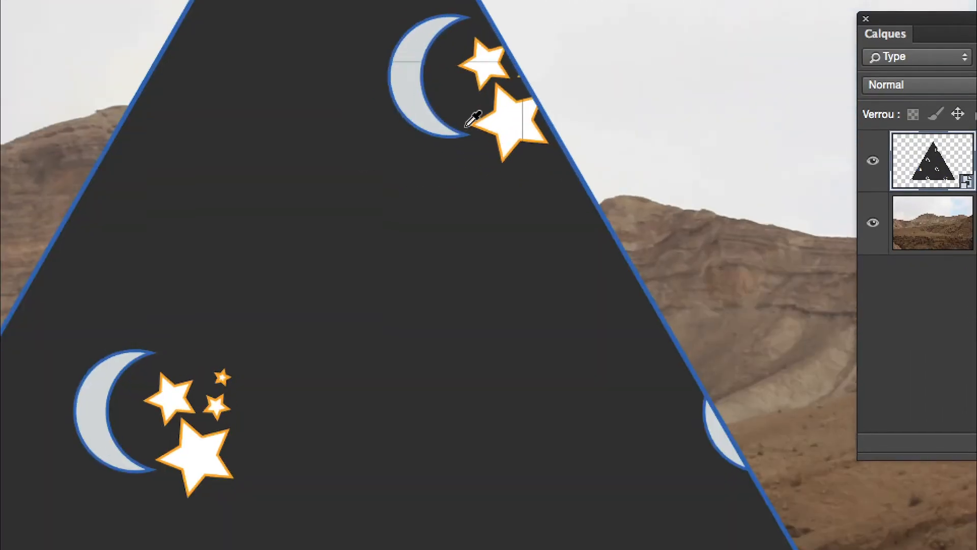
scroll(473, 119, "up", 4)
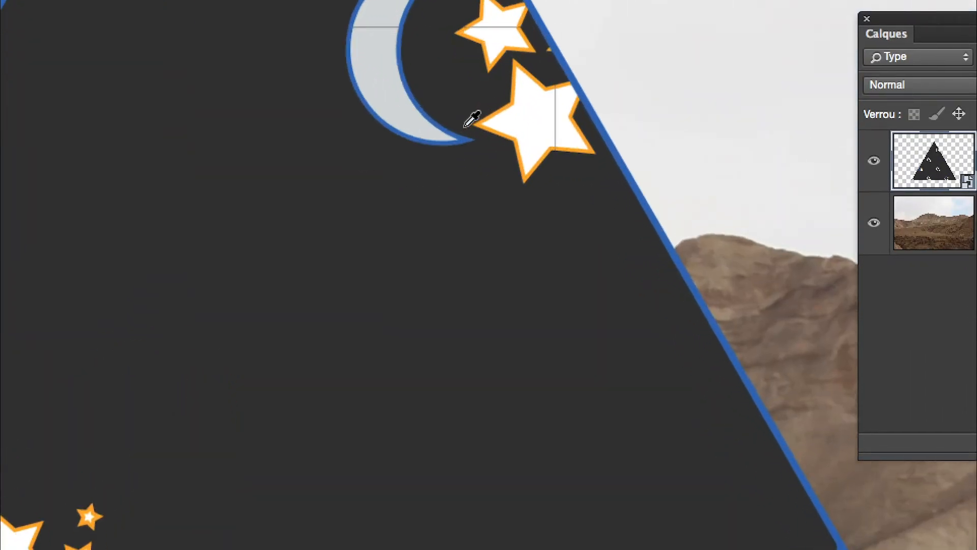
scroll(470, 119, "down", 3)
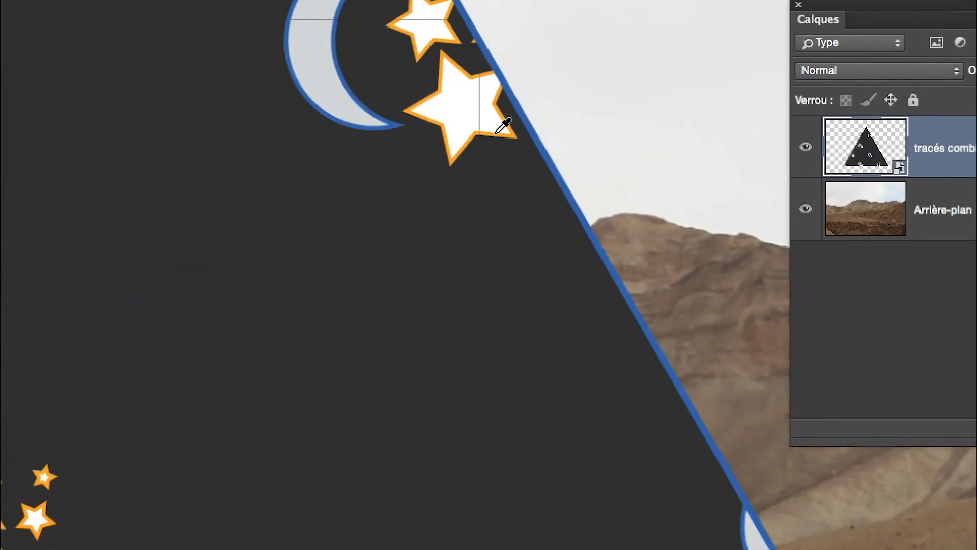
scroll(495, 128, "up", 4)
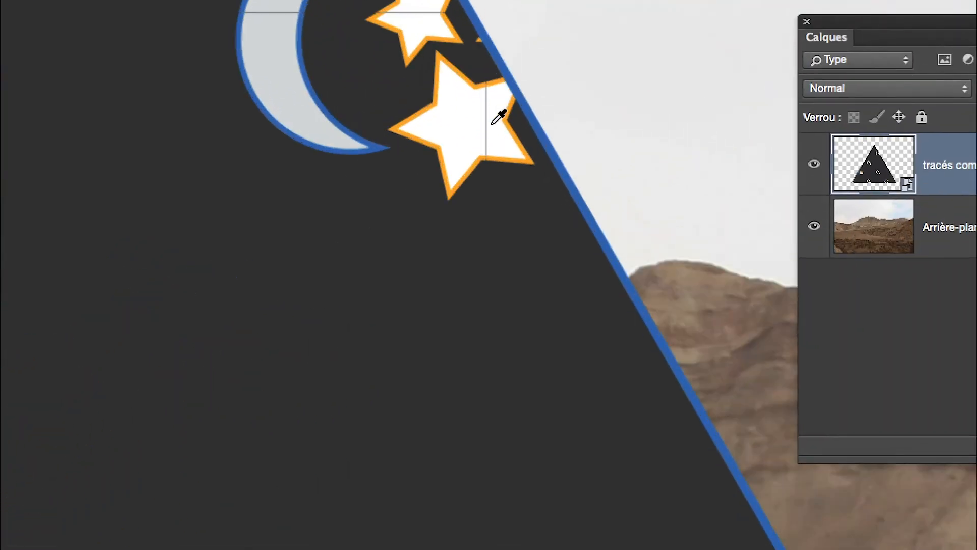
scroll(498, 116, "up", 5)
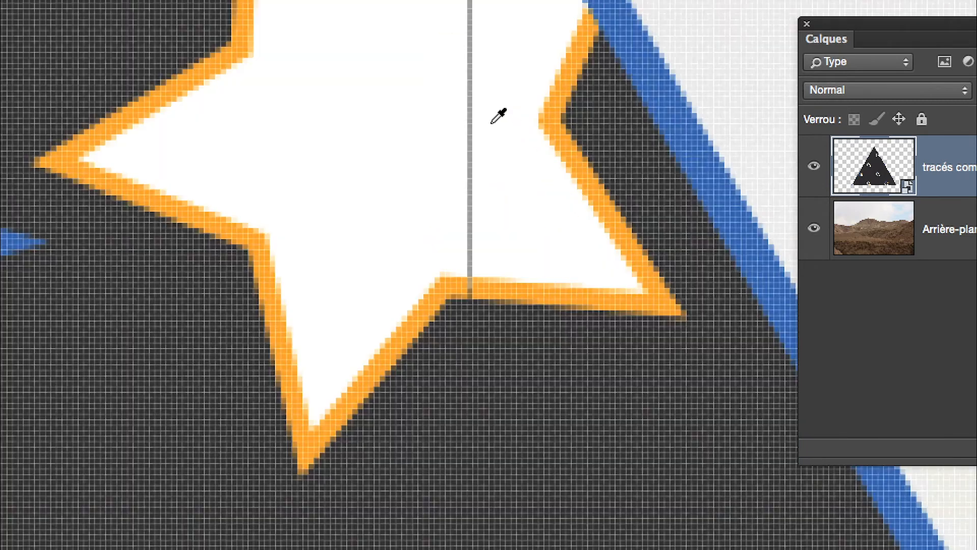
scroll(498, 116, "down", 8)
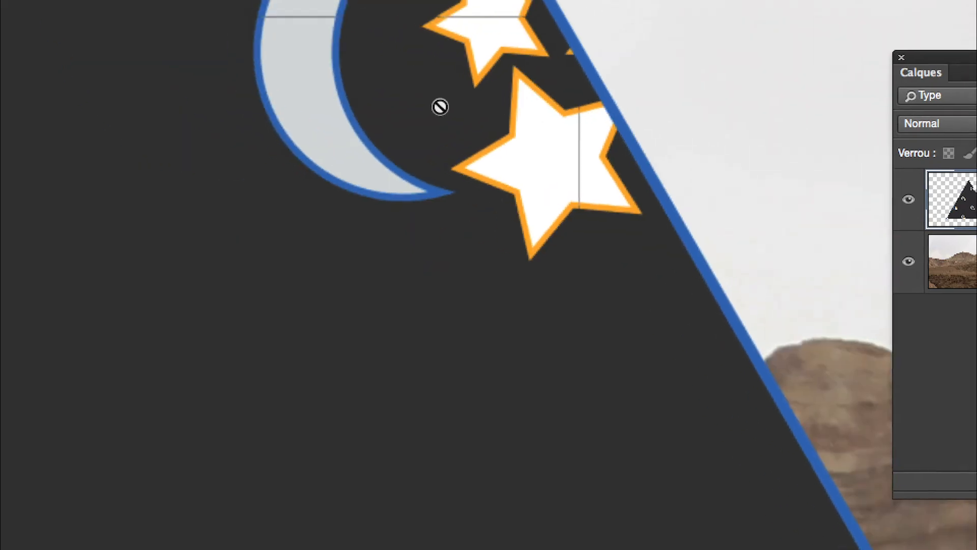
scroll(435, 156, "down", 3)
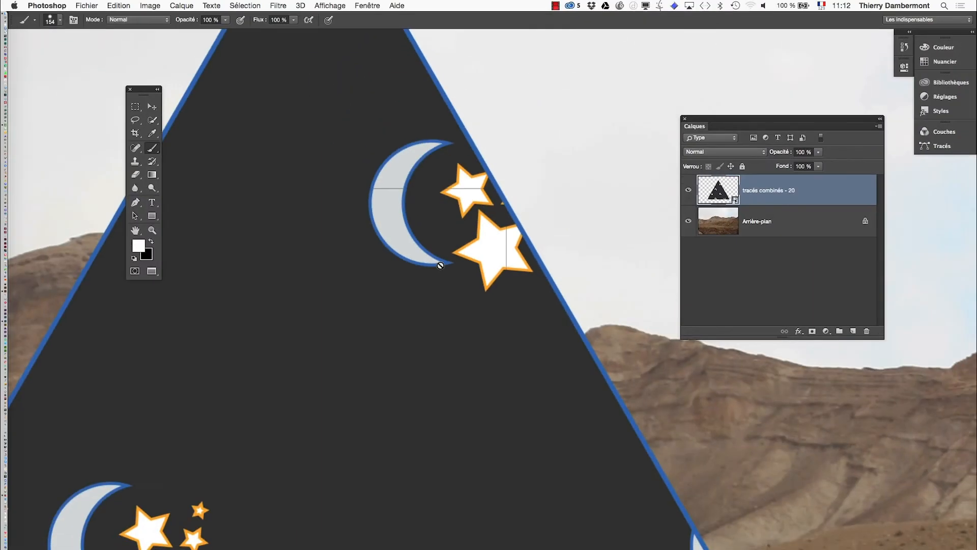
scroll(431, 234, "down", 2)
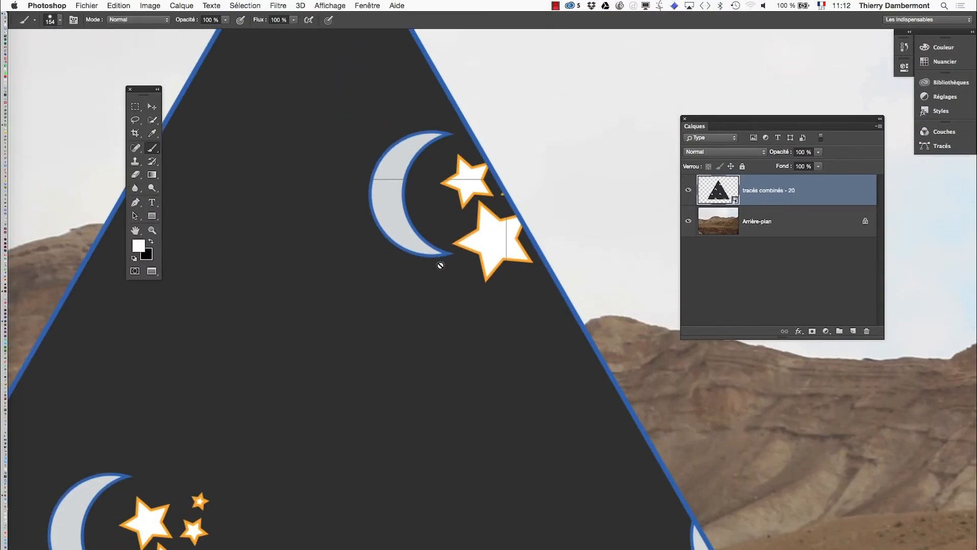
Examine the outlines of the lower moon-and-stars motifs inside the enlarged triangle at several magnifications.
scroll(435, 282, "down", 10)
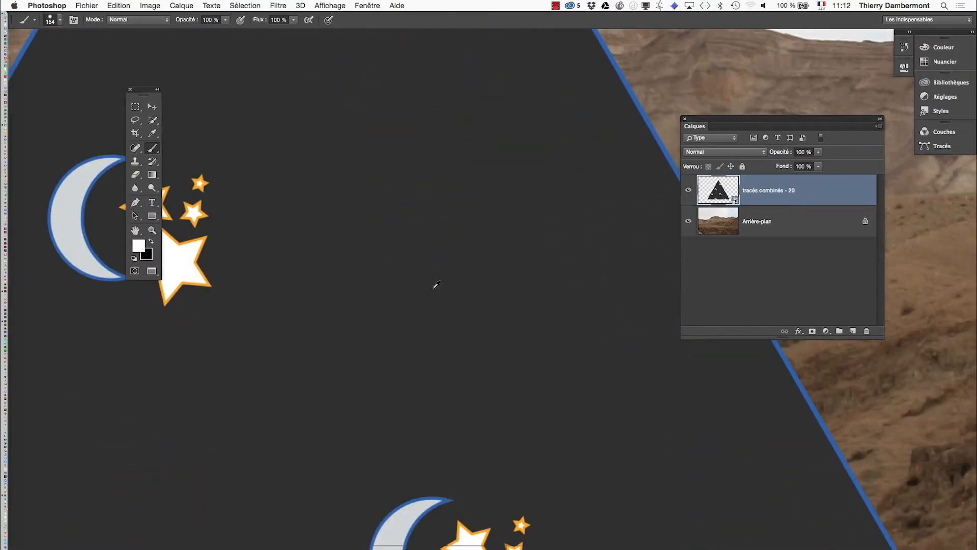
scroll(435, 287, "down", 3)
scroll(351, 375, "up", 2)
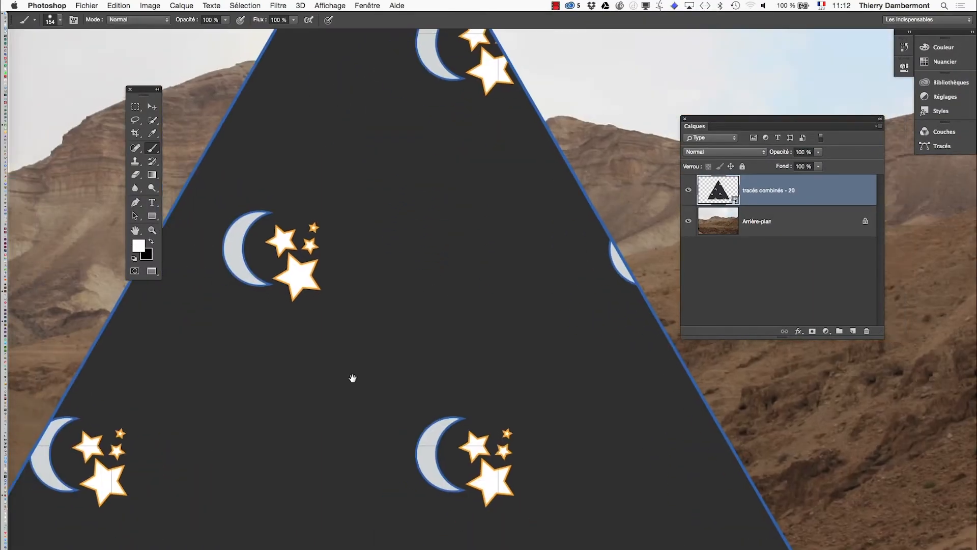
scroll(209, 456, "up", 8)
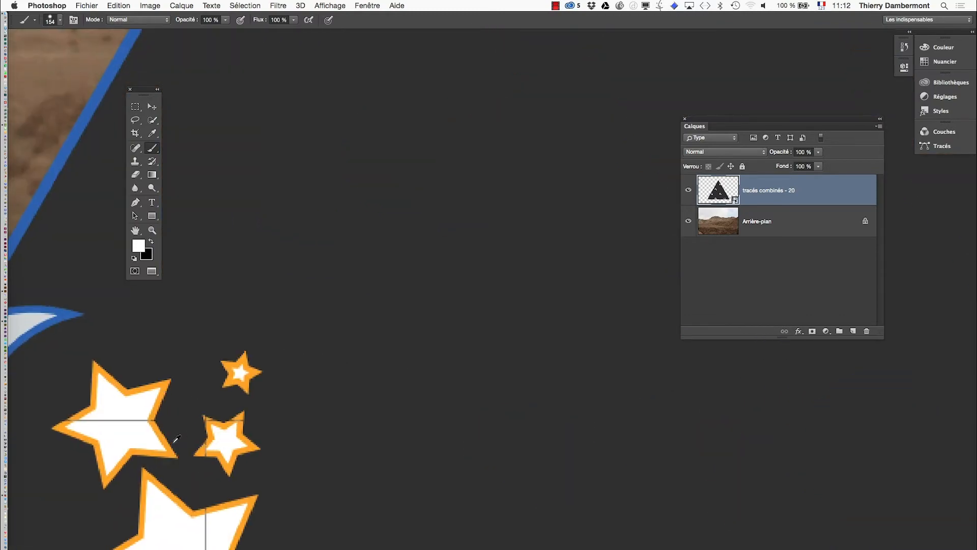
scroll(177, 436, "down", 8)
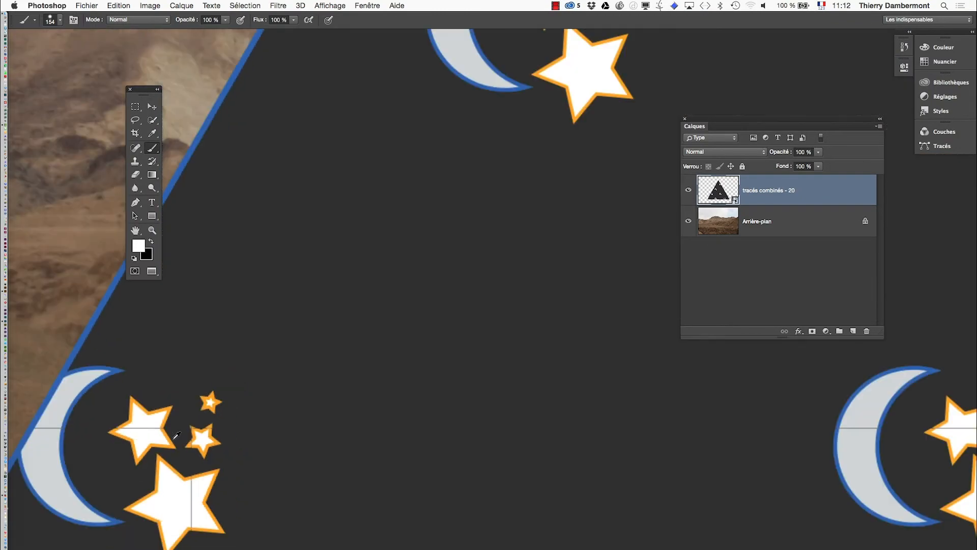
scroll(176, 437, "down", 4)
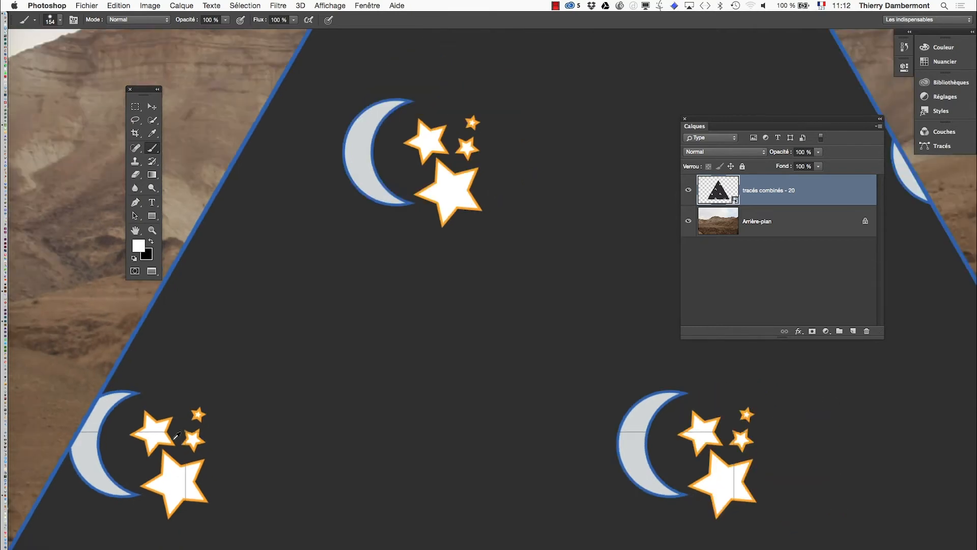
scroll(439, 395, "right", 5)
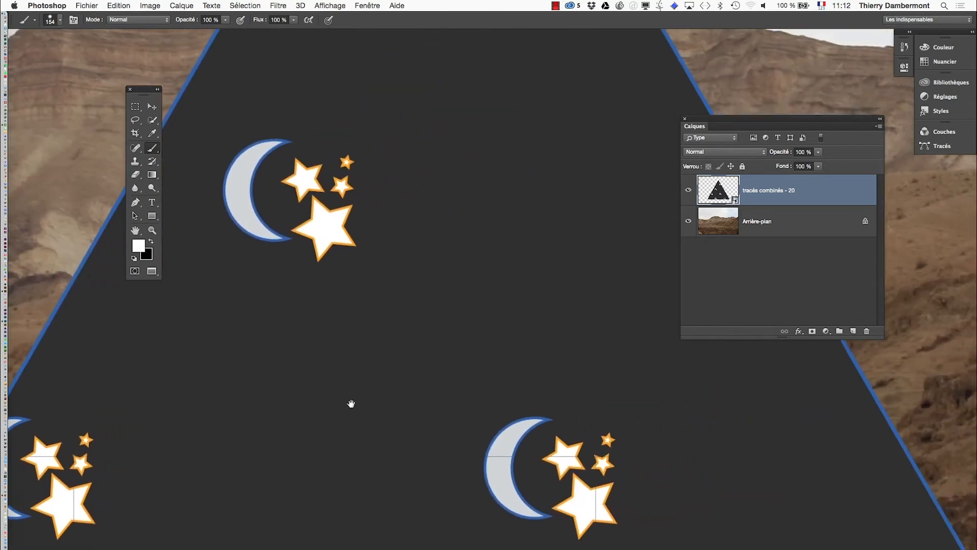
scroll(564, 450, "up", 4)
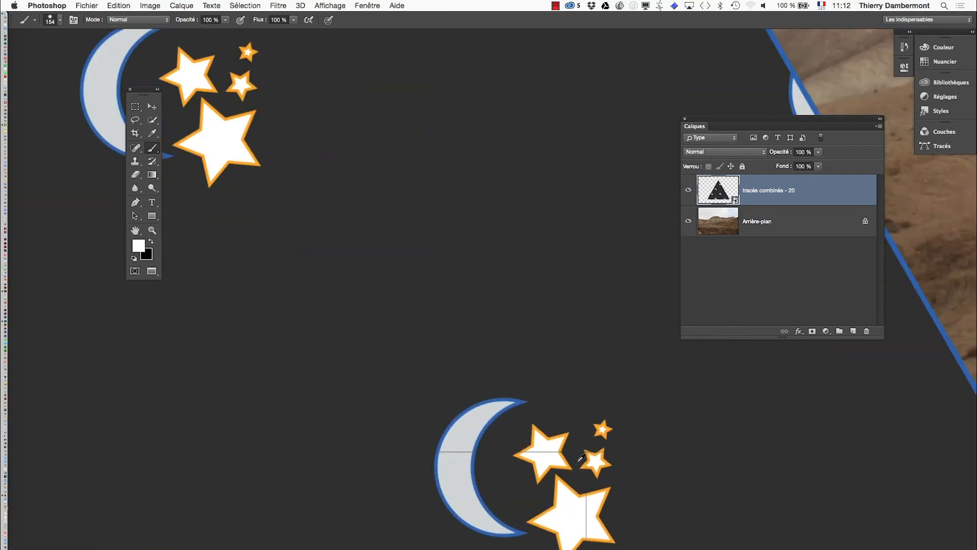
Compare the central moon-and-stars motif in close-up, down to the pixel grid, with the whole enlarged triangle in the landscape.
scroll(582, 457, "up", 2)
scroll(576, 458, "down", 2)
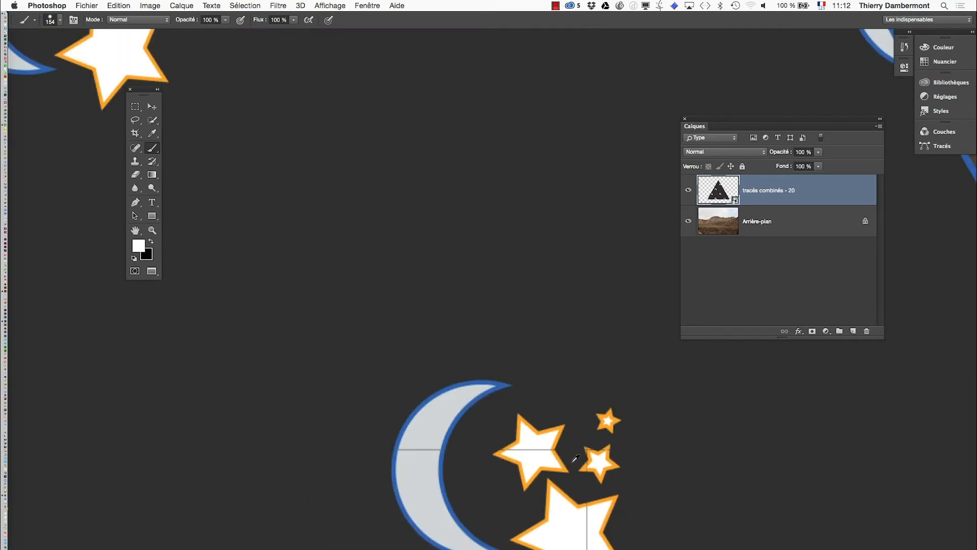
scroll(576, 457, "up", 6)
scroll(576, 458, "down", 8)
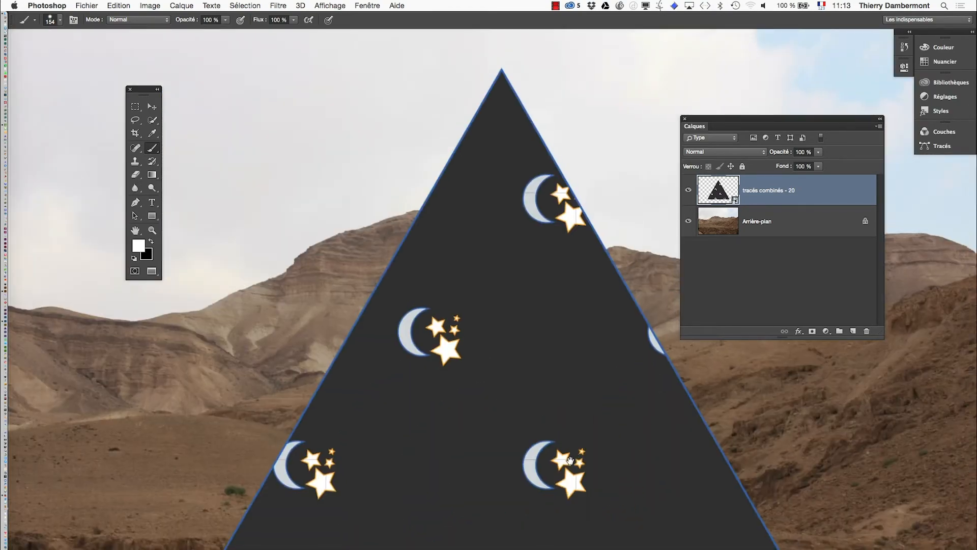
scroll(575, 458, "down", 3)
scroll(575, 458, "right", 3)
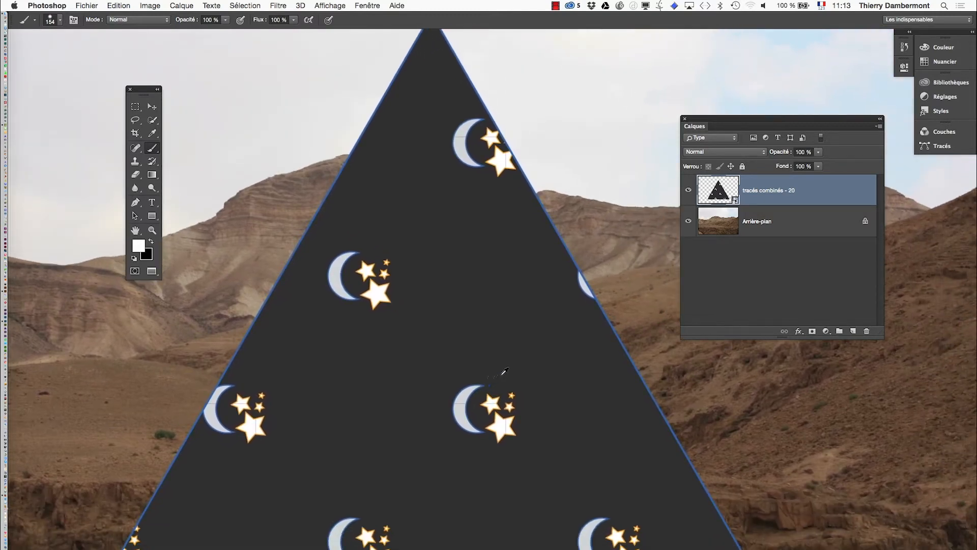
scroll(540, 402, "down", 2)
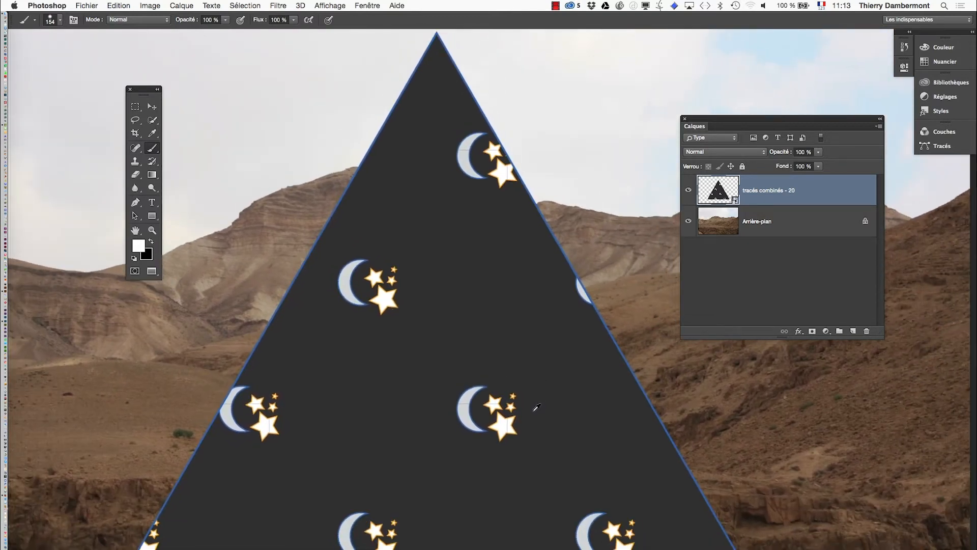
scroll(537, 407, "up", 8)
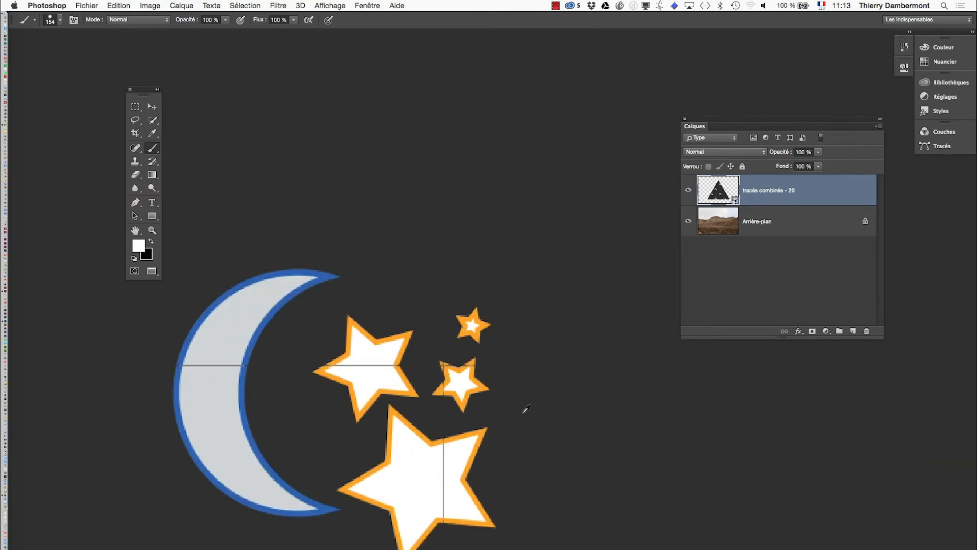
scroll(526, 409, "up", 4)
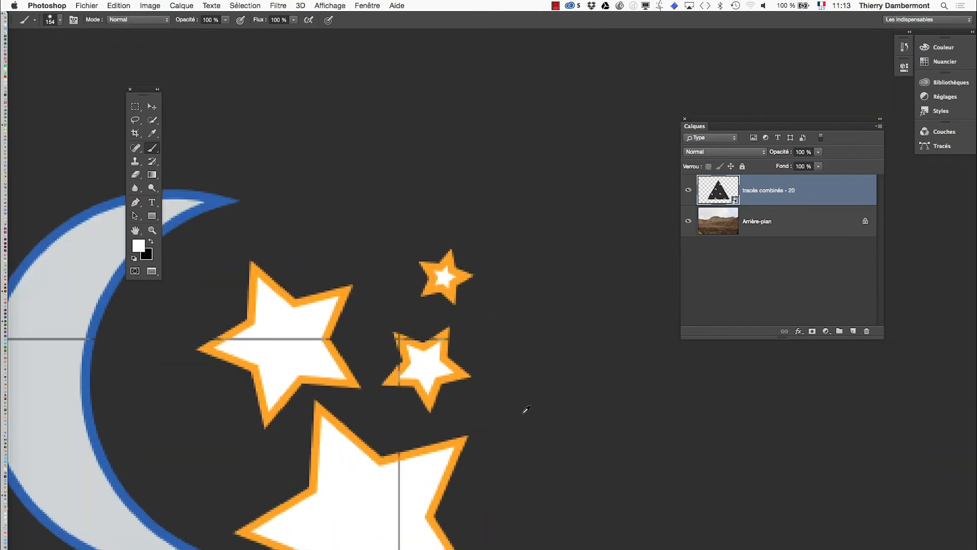
scroll(429, 372, "up", 3)
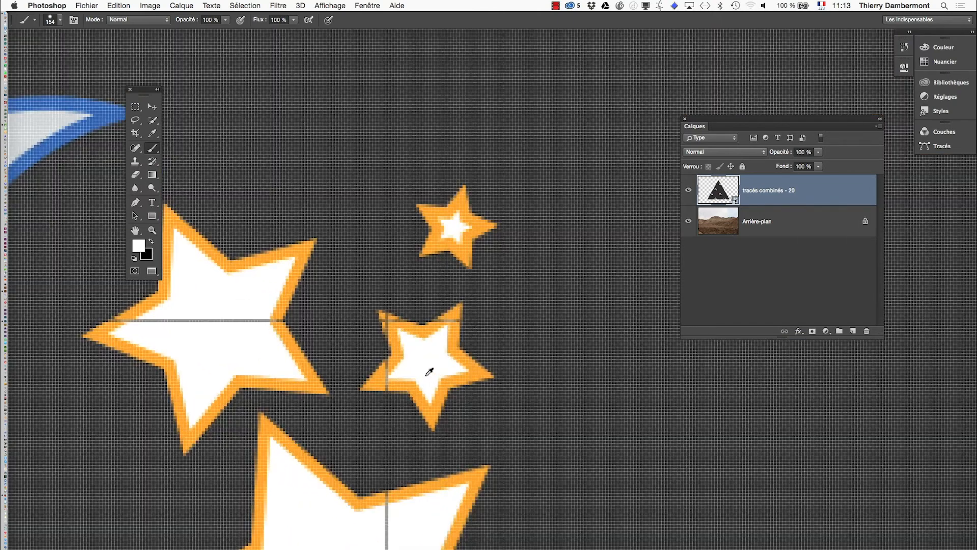
scroll(429, 371, "down", 2)
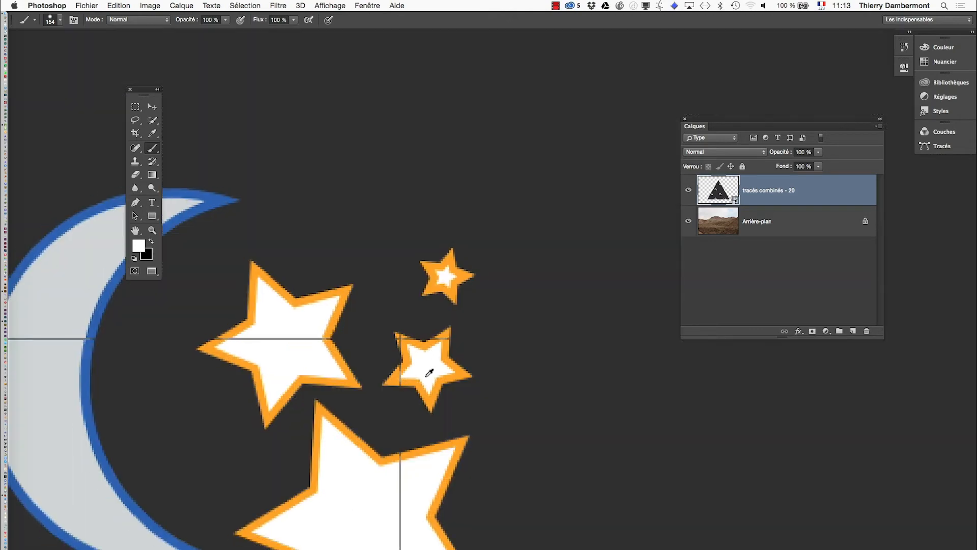
scroll(429, 373, "down", 5)
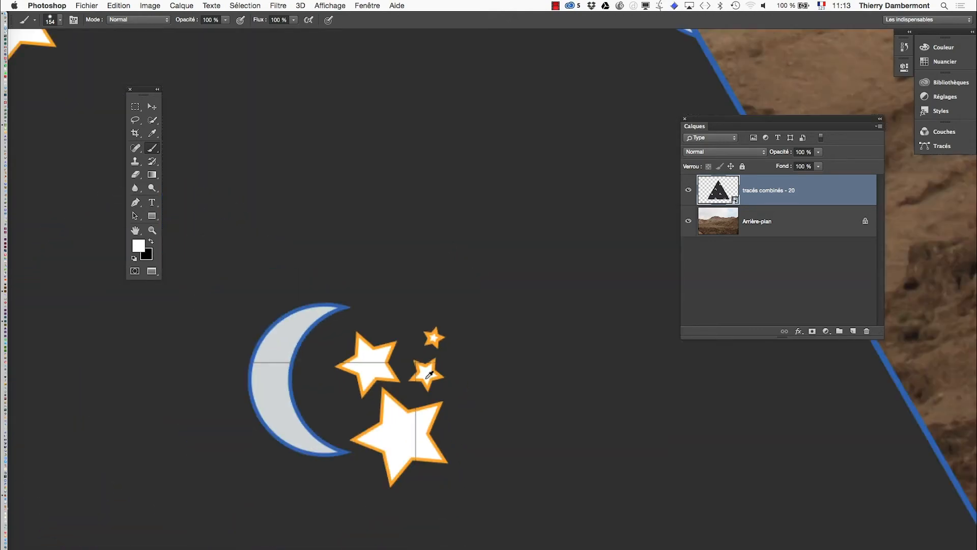
scroll(429, 375, "down", 6)
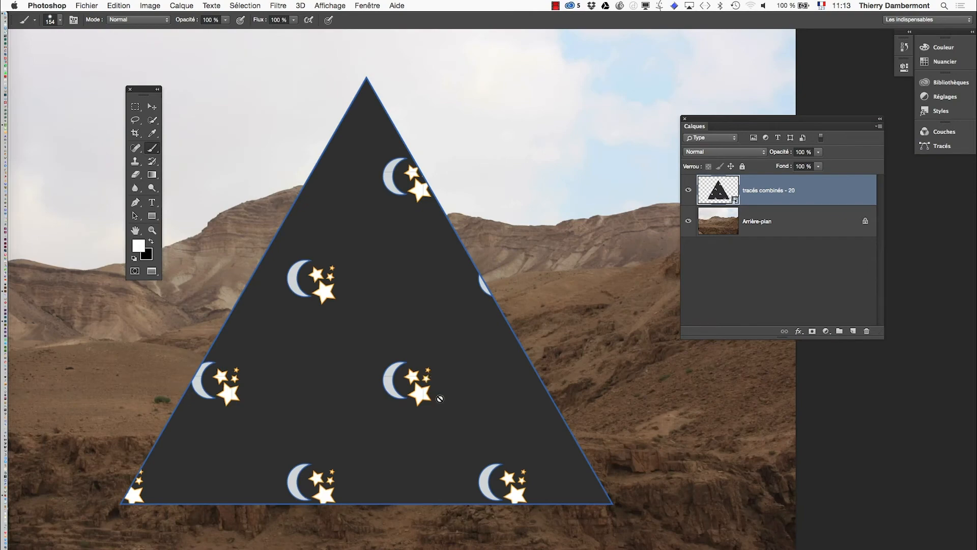
Inspect the crescent, clipped stars and blue border near the triangle's apex in close-up, and the full desert composition.
key("super+Tab")
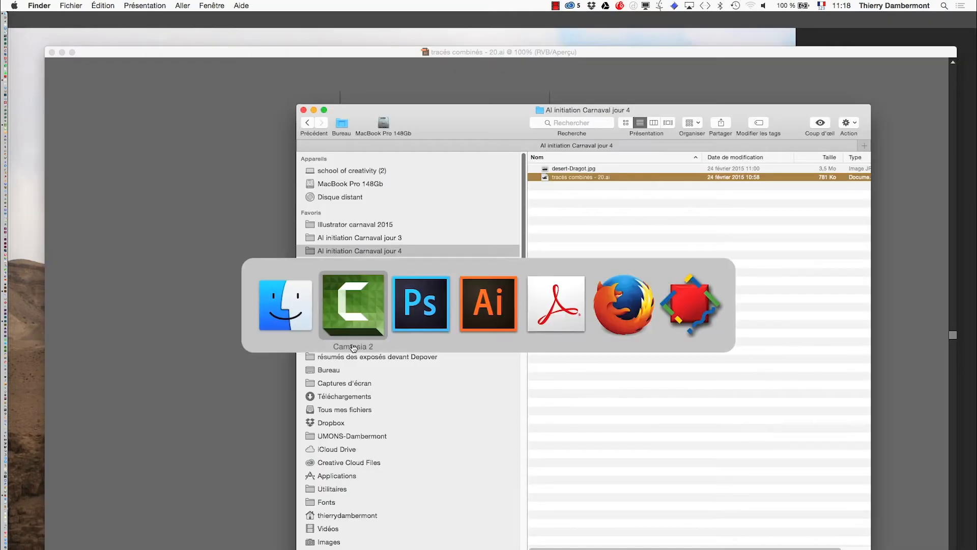
key("super+Tab")
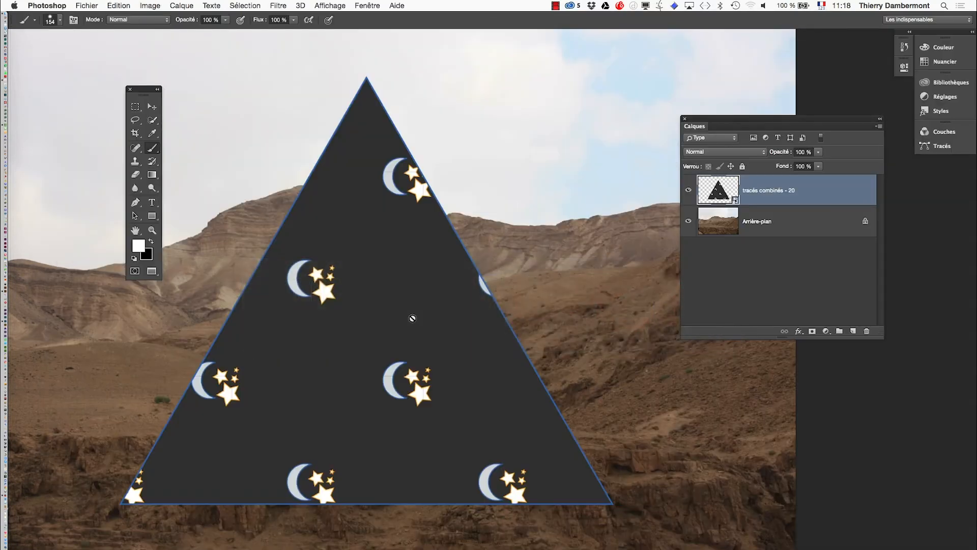
left_click_drag(480, 328, 483, 234)
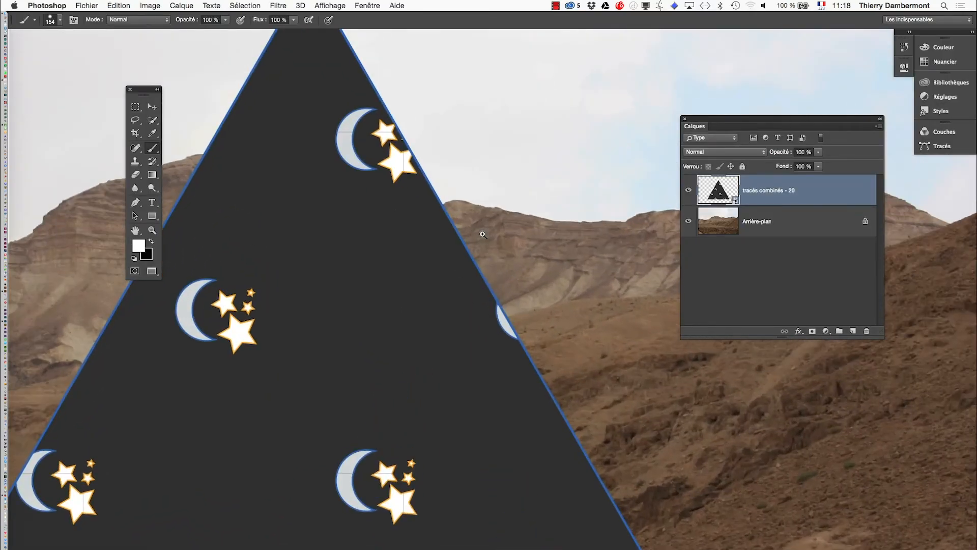
left_click(349, 197)
left_click(359, 165)
left_click(451, 161)
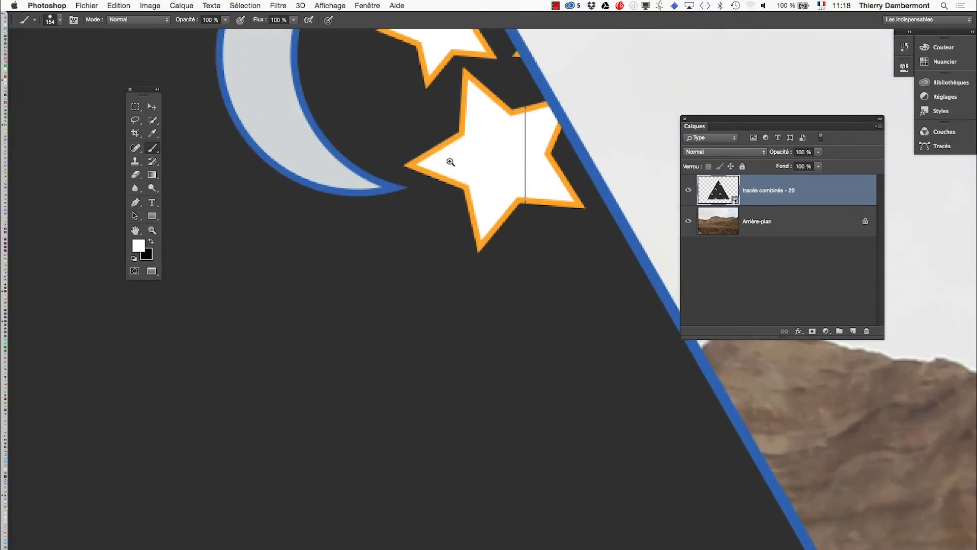
left_click_drag(433, 132, 477, 273)
left_click(473, 273, "alt")
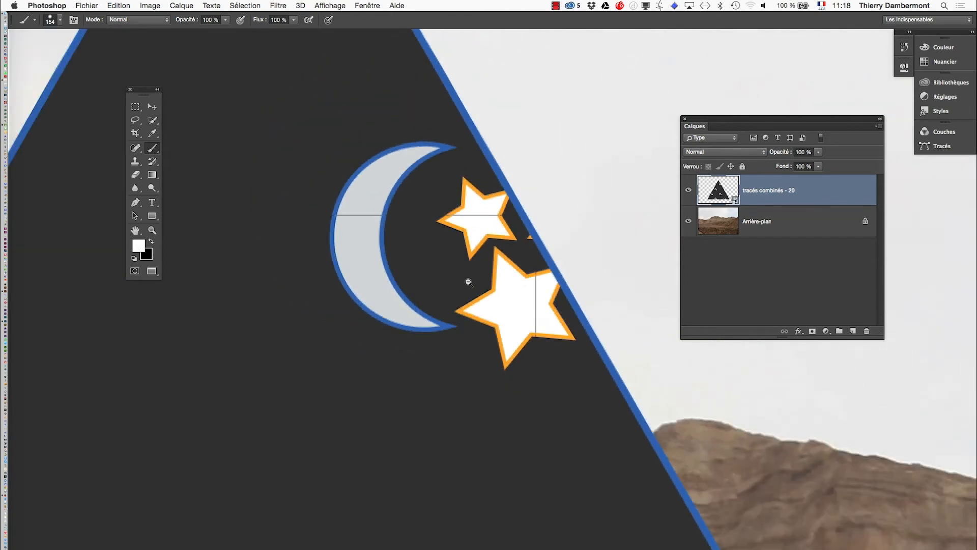
left_click(469, 279, "alt")
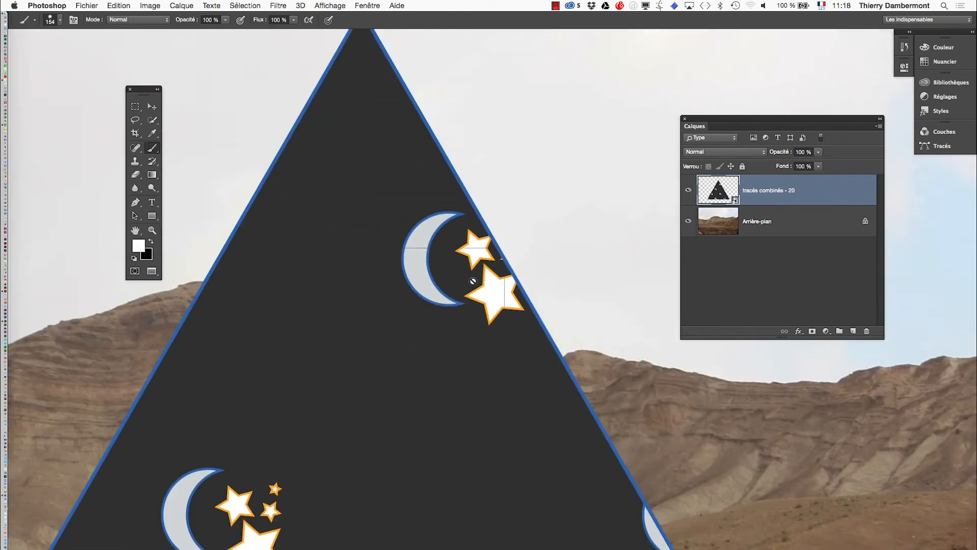
left_click(483, 325, "alt")
left_click(493, 407, "alt")
left_click(480, 419, "alt")
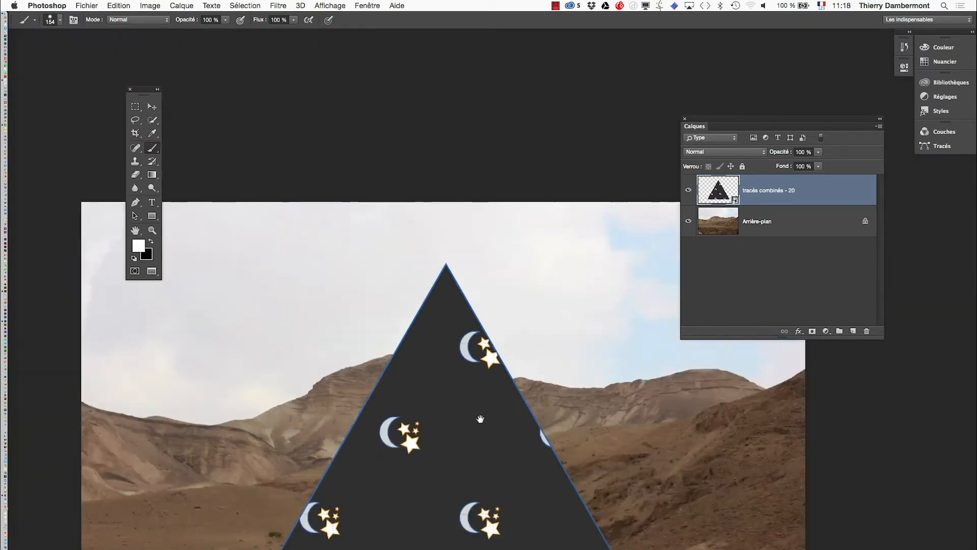
left_click_drag(481, 419, 437, 311)
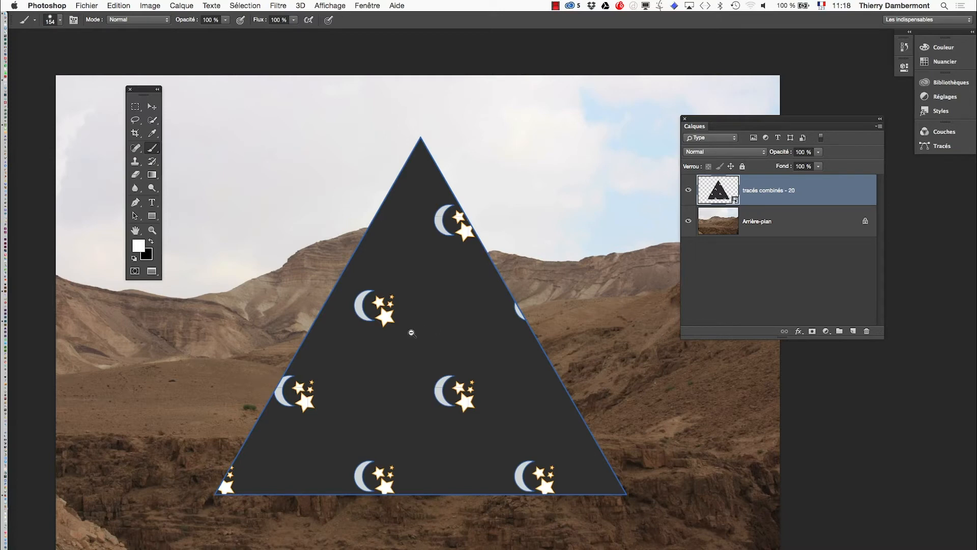
left_click(413, 334, "alt")
Switch to Illustrator and export the triangle artwork in Photoshop (psd) format as "tracés combinés - 20.psd" in the "AI initiation Carnaval jour 4" folder.
key("super+Tab")
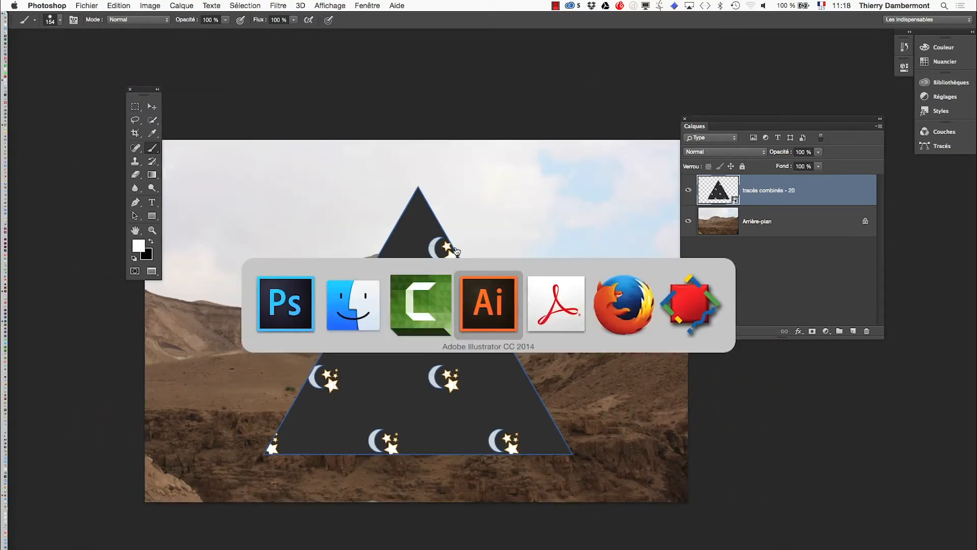
left_click(486, 315)
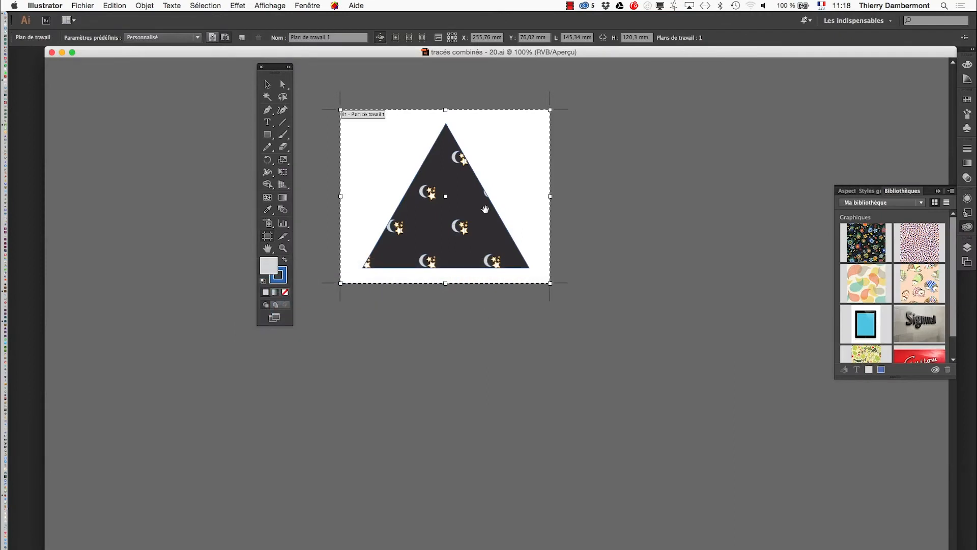
left_click_drag(485, 210, 475, 296)
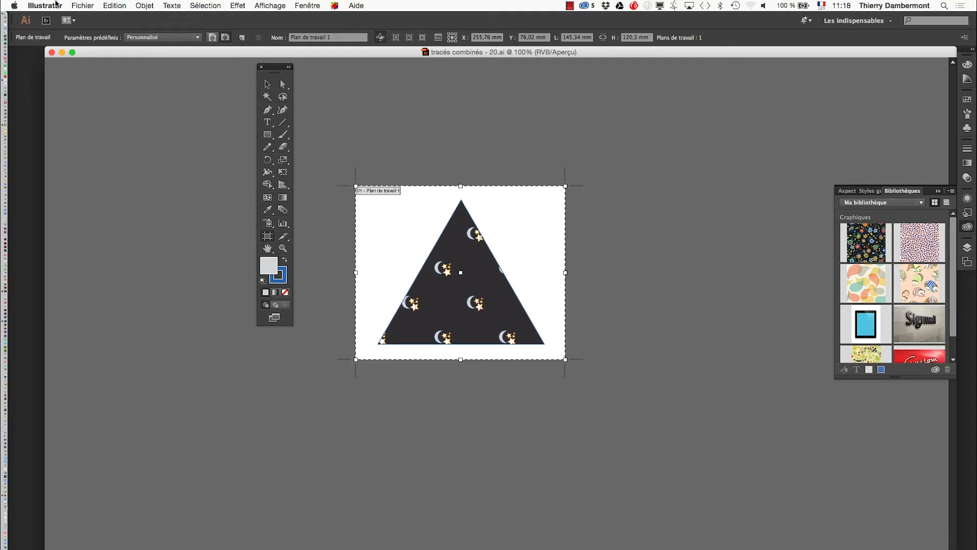
left_click(83, 6)
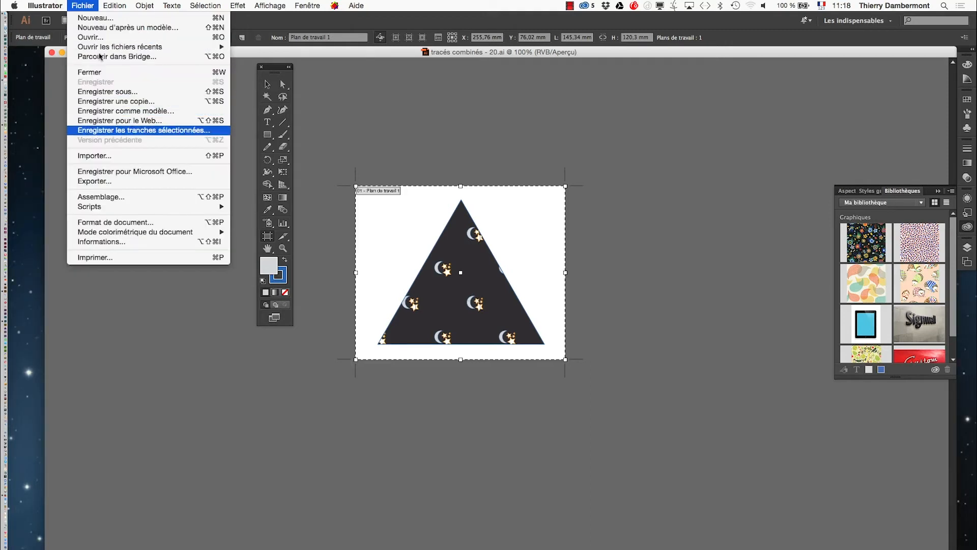
left_click(130, 183)
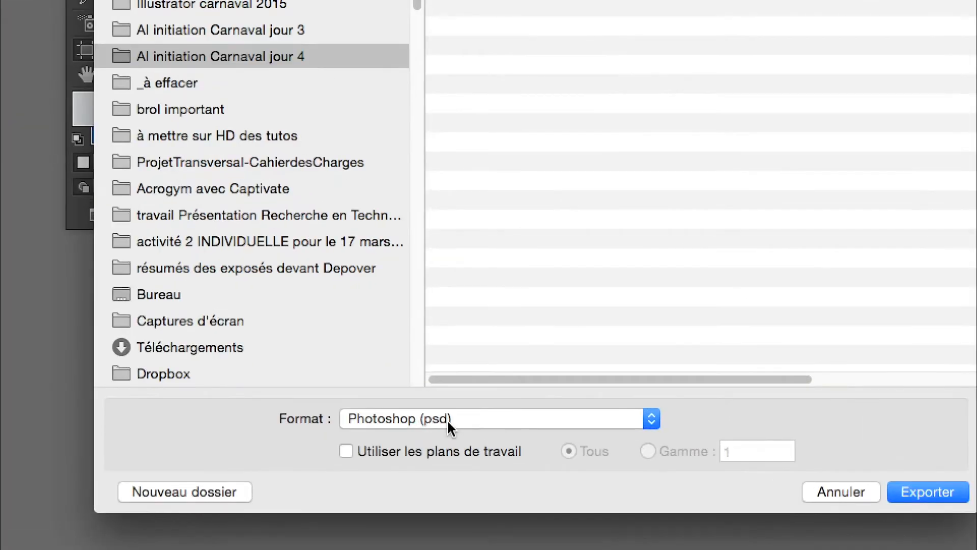
left_click(448, 421)
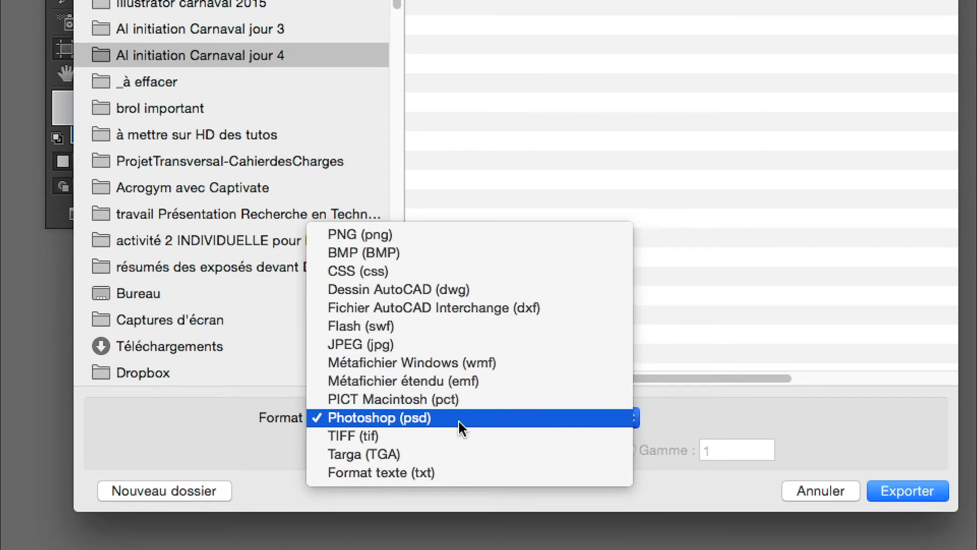
left_click(458, 421)
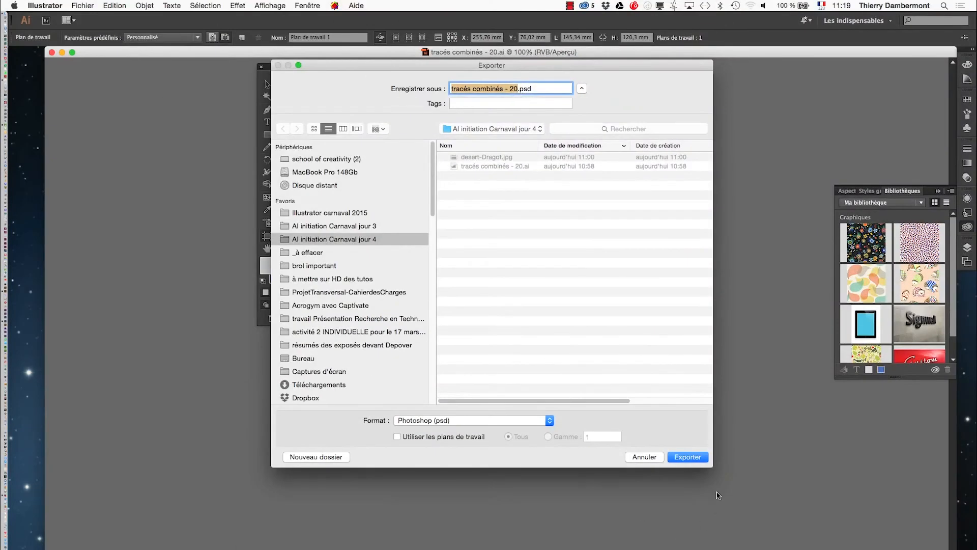
left_click(689, 457)
Set the Photoshop export resolution to a custom value of 1200 ppp and complete the export.
left_click_drag(361, 122, 547, 99)
left_click(555, 134)
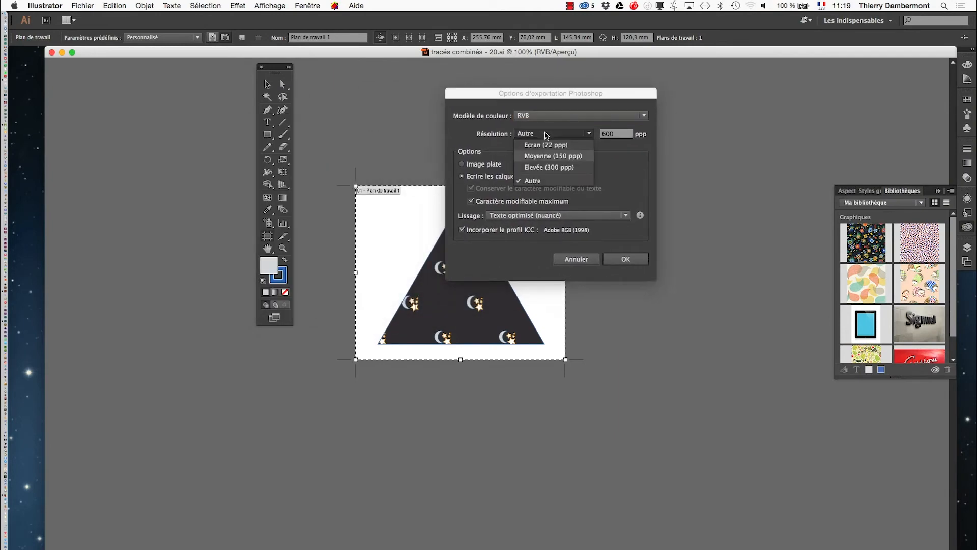
left_click(553, 156)
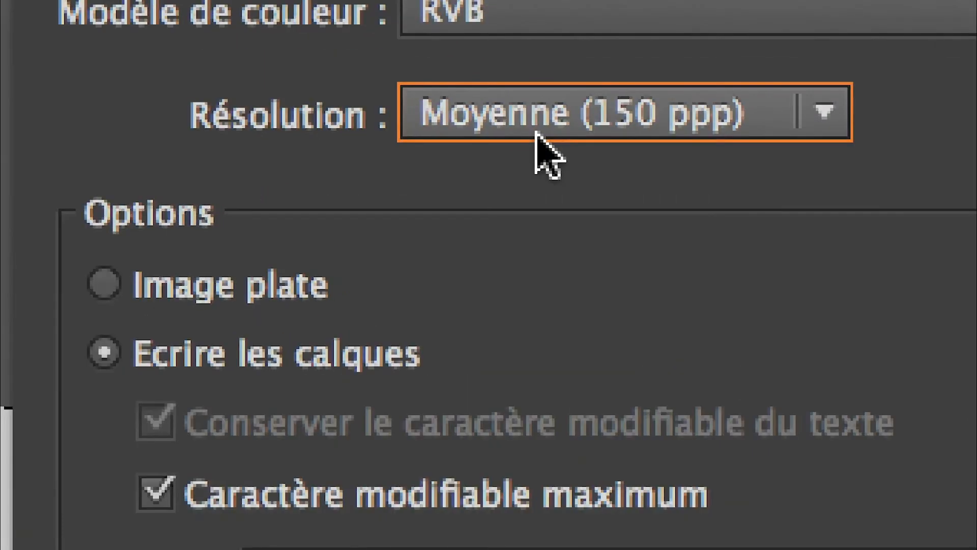
left_click(544, 133)
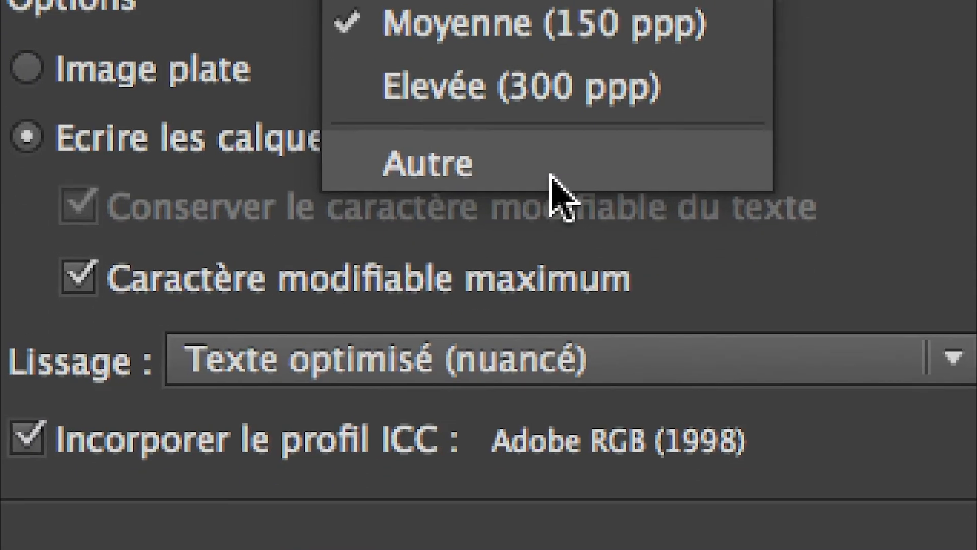
left_click(552, 175)
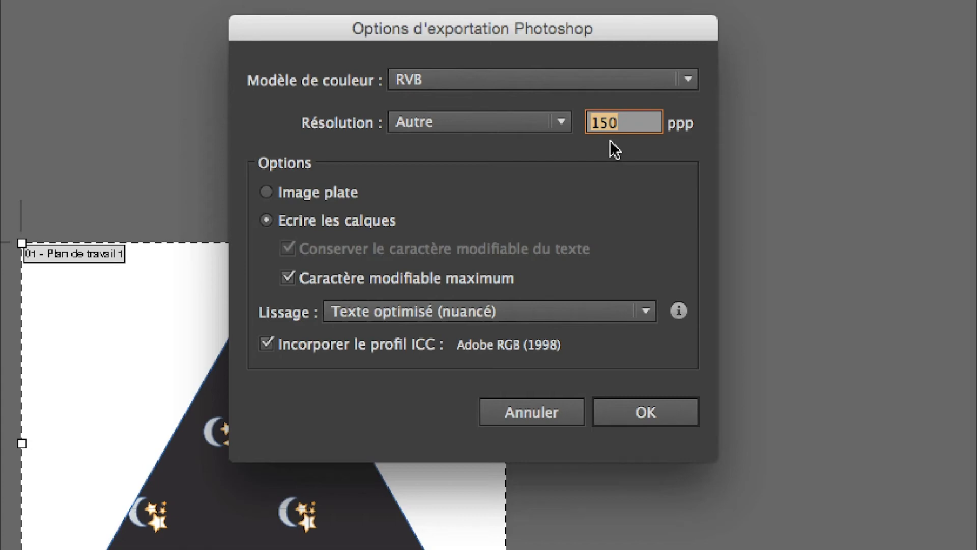
type("1200")
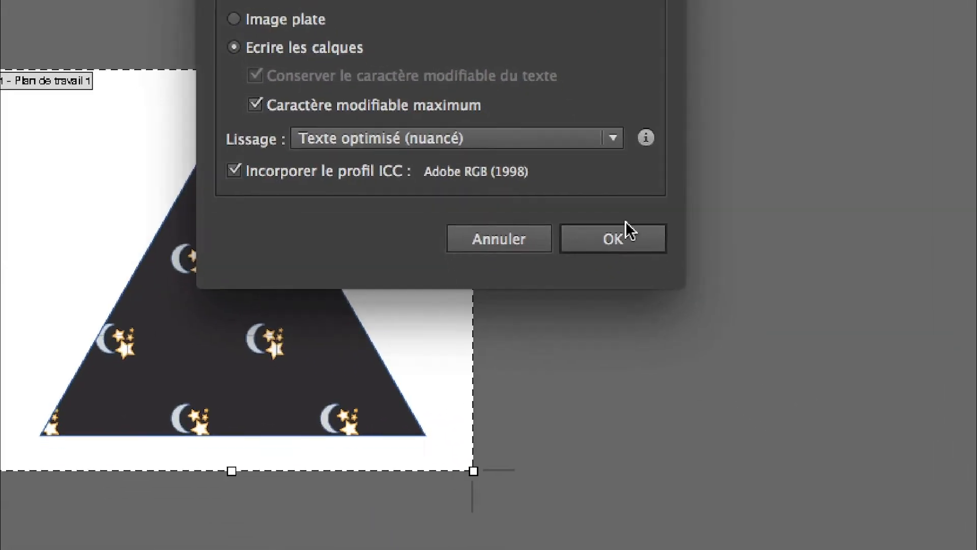
left_click(625, 224)
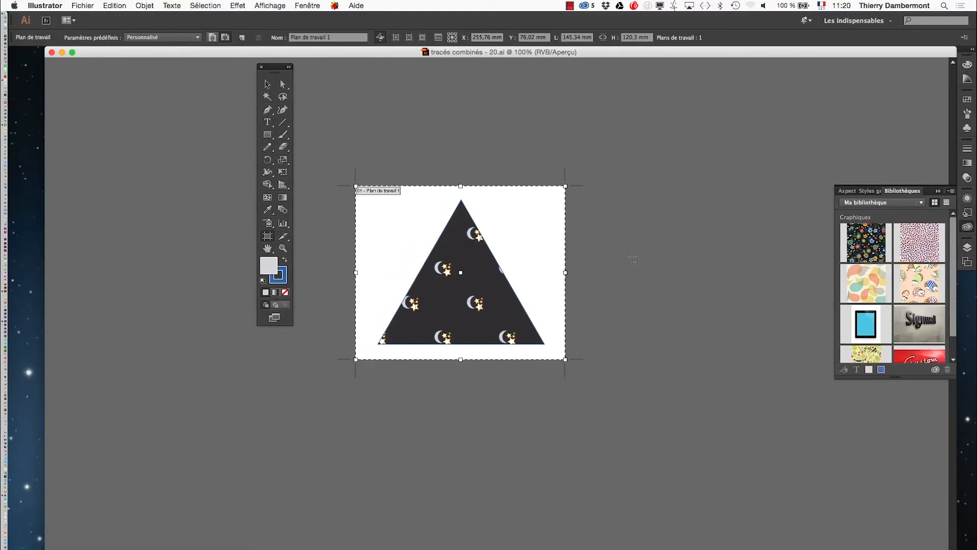
Switch to Photoshop and open "tracés combinés - 20.psd" from the "AI initiation Carnaval jour 4" folder.
key("super+Tab")
key("super+Tab")
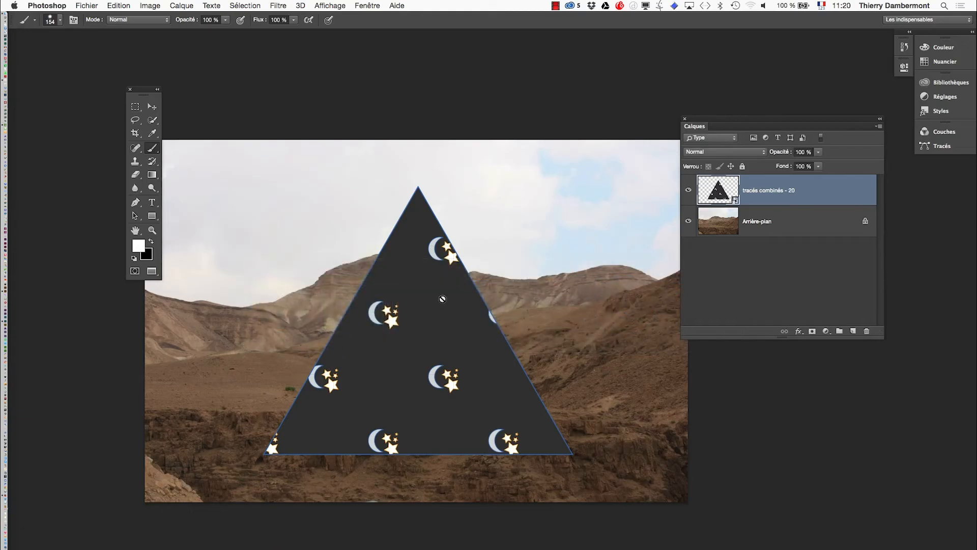
left_click(89, 6)
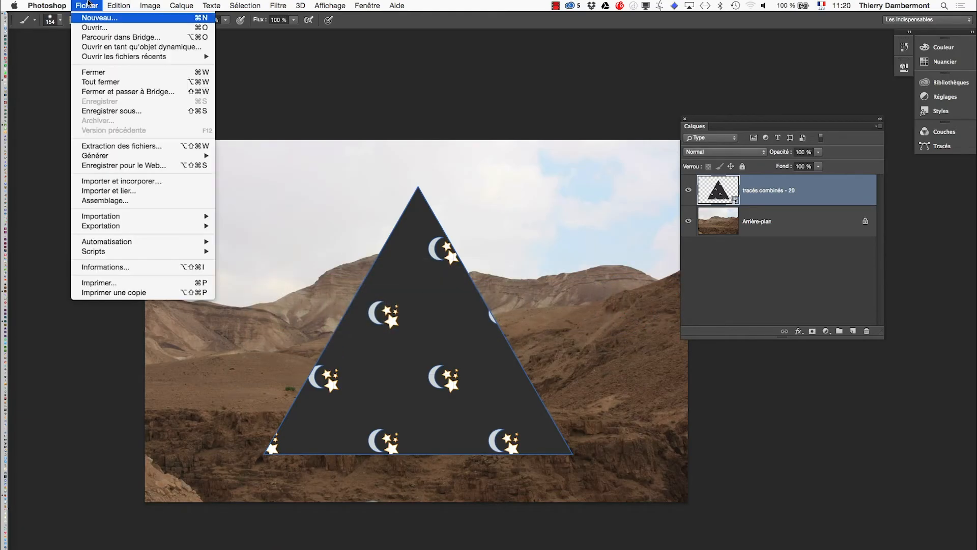
left_click(93, 27)
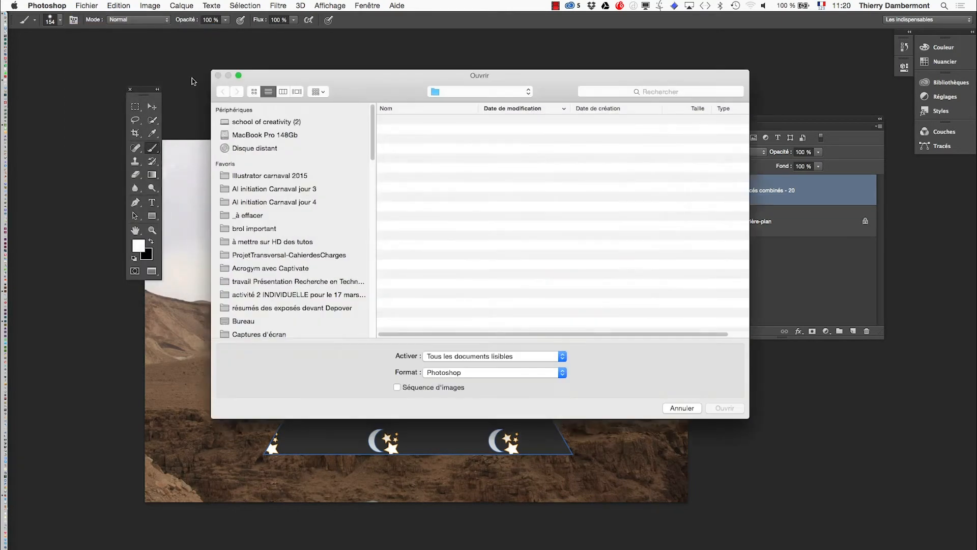
left_click_drag(479, 109, 585, 109)
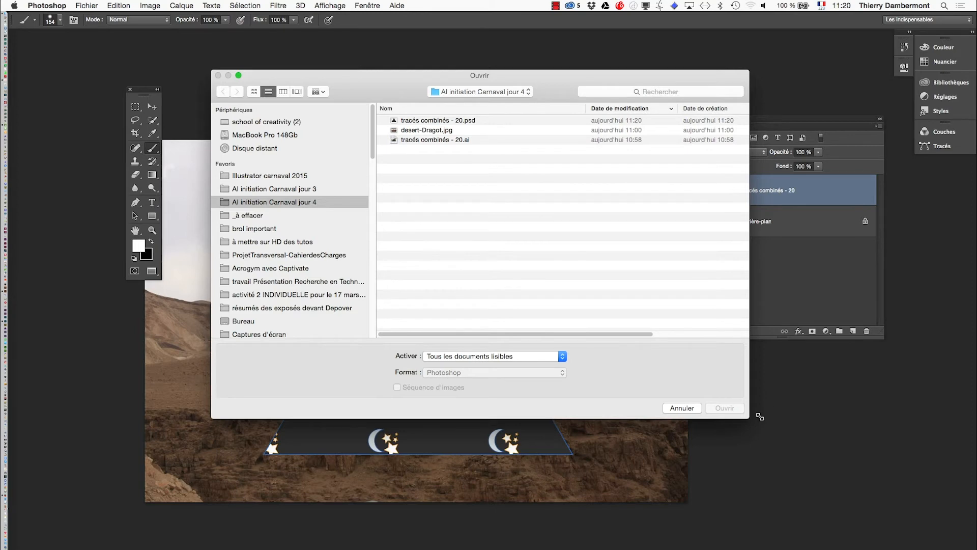
left_click_drag(749, 418, 906, 413)
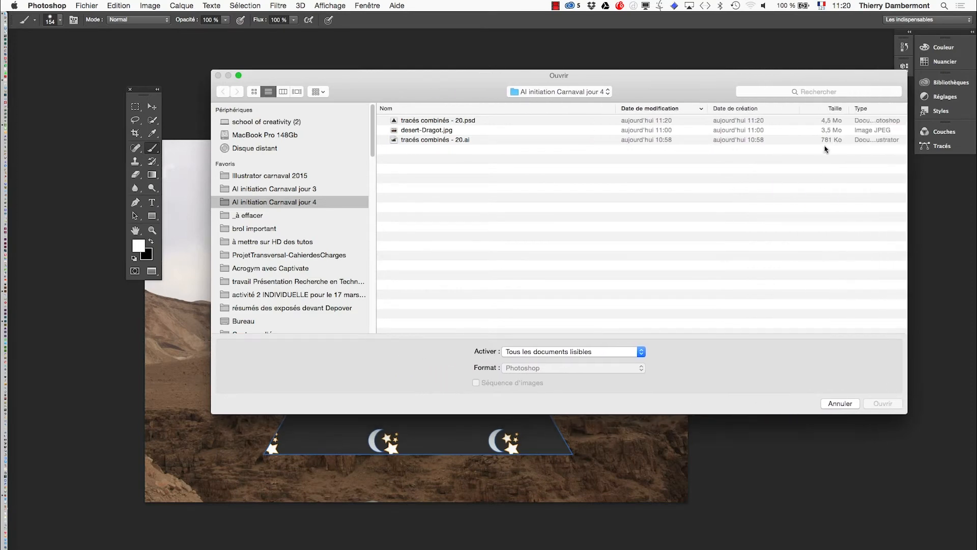
left_click(826, 122)
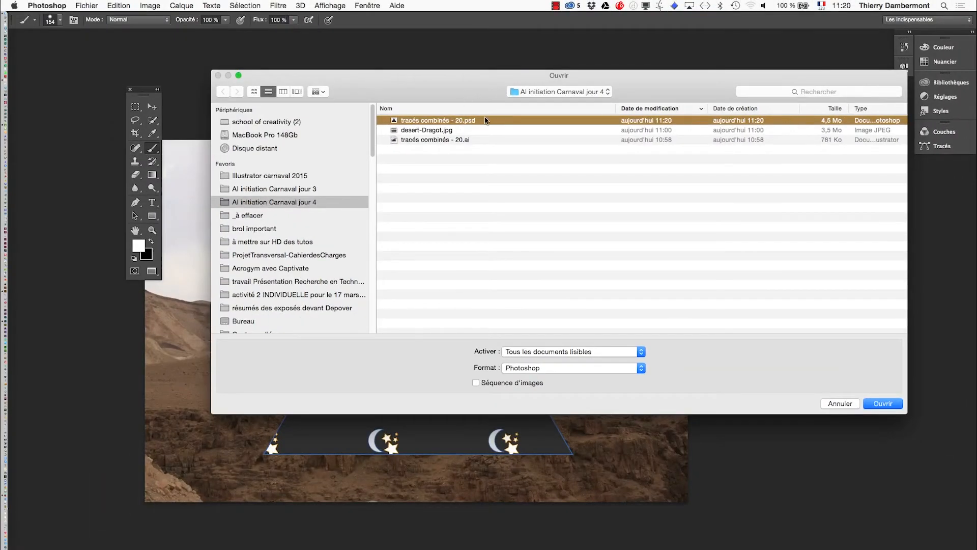
left_click(877, 404)
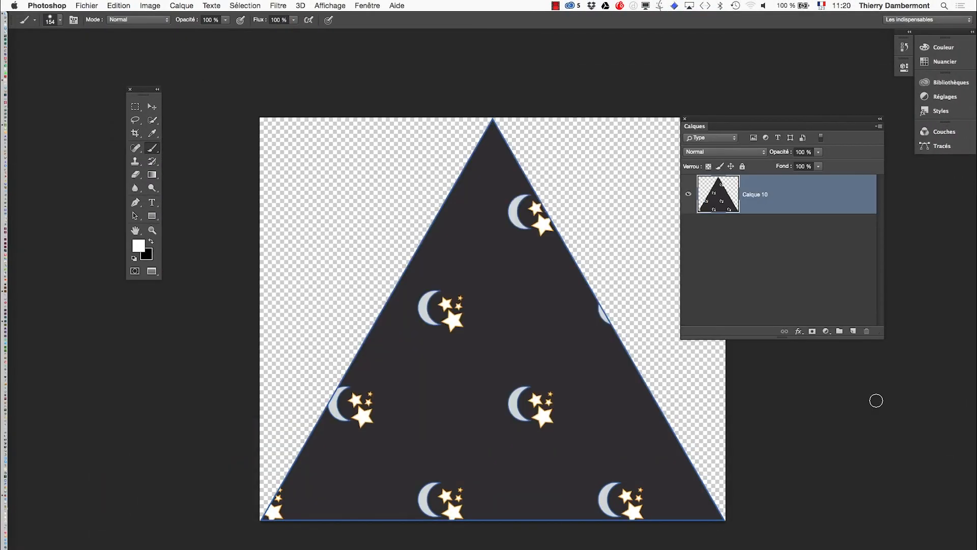
Look over the triangle on its transparent background and close its PSD document to return to the desert composition.
left_click_drag(543, 235, 484, 436)
left_click(550, 473, "ctrl+alt")
left_click(549, 474, "ctrl+alt")
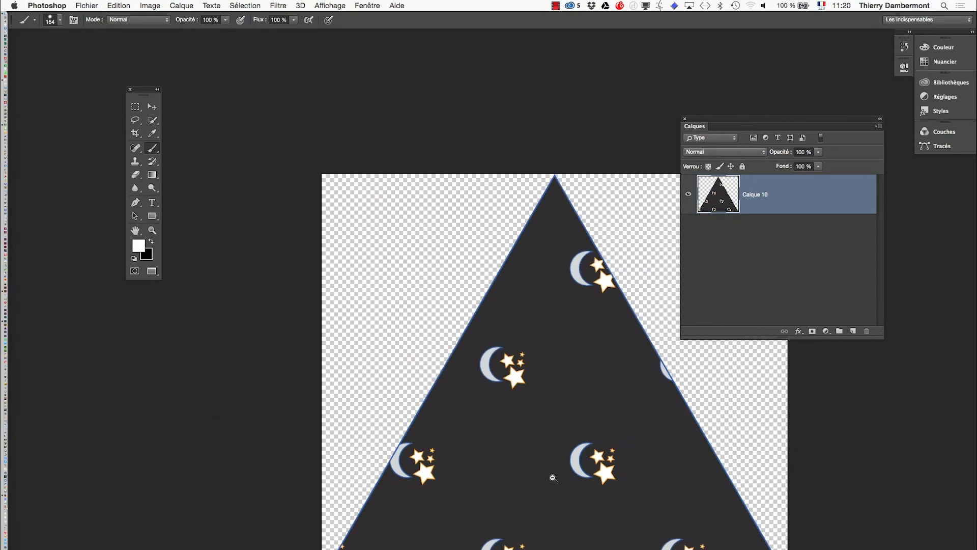
left_click_drag(553, 481, 545, 408)
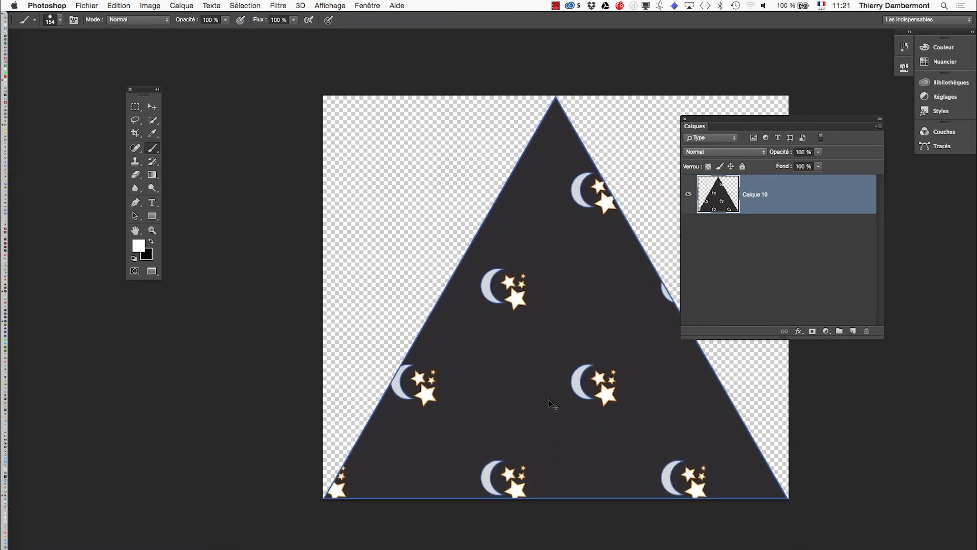
key("super+Tab")
key("super+Tab")
left_click(87, 5)
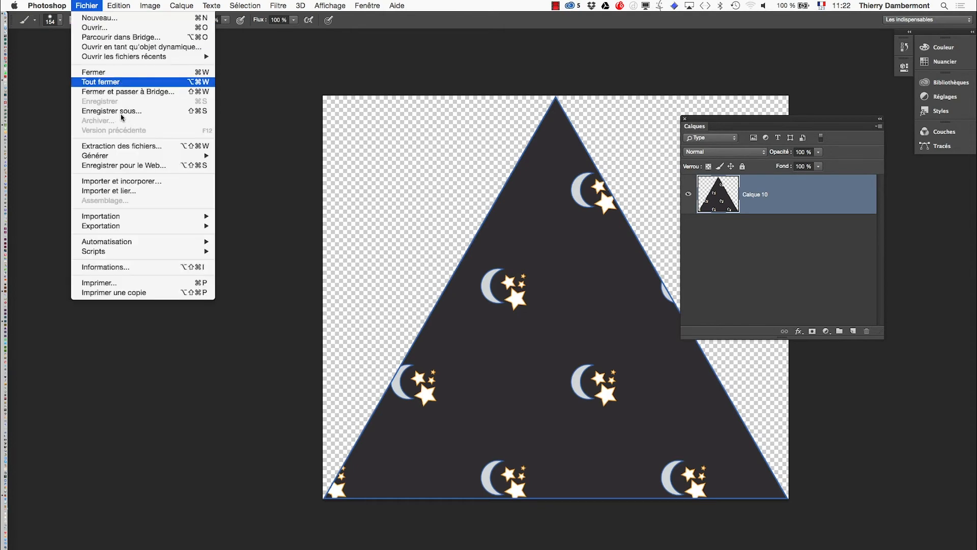
left_click(110, 73)
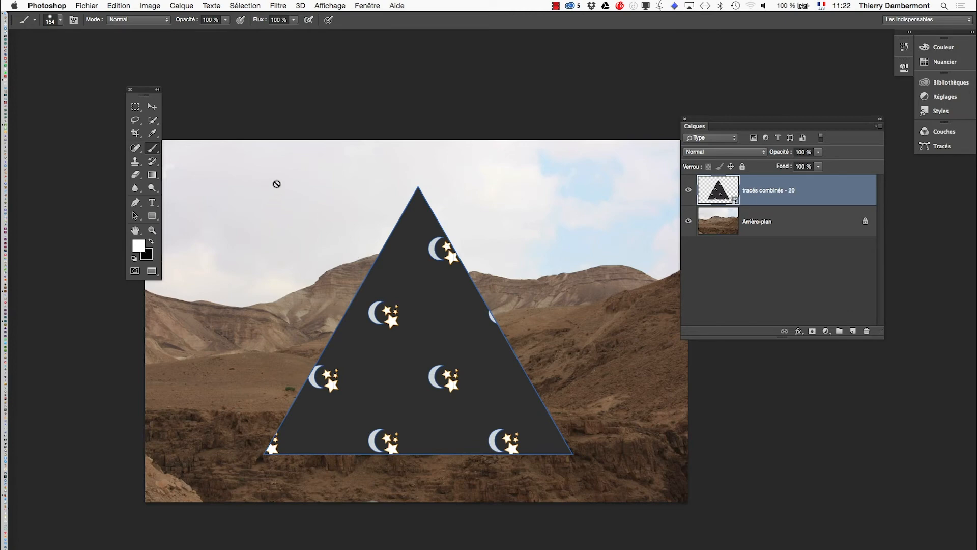
Import and embed "tracés combinés - 20.psd" in the desert composition and validate its placement at the default size.
left_click(90, 5)
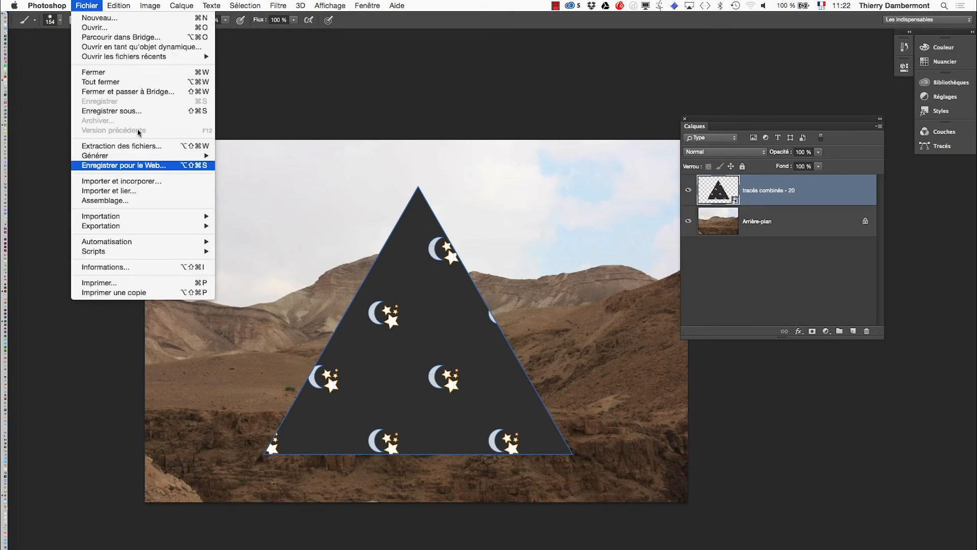
left_click(135, 181)
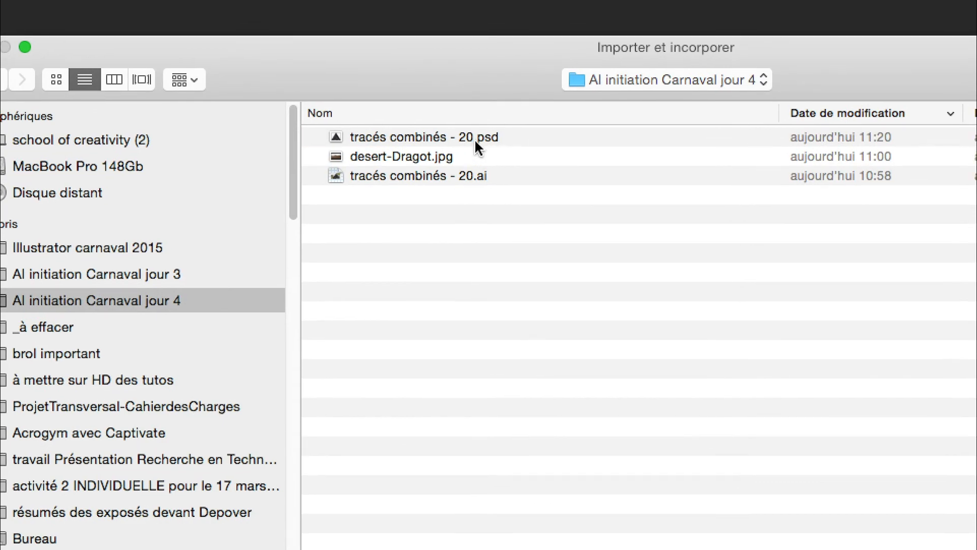
left_click(478, 148)
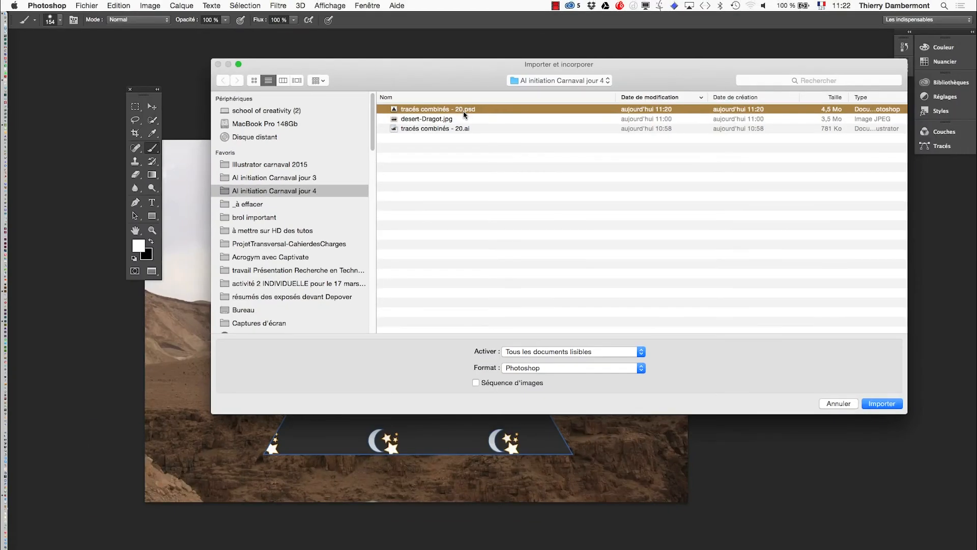
left_click(870, 406)
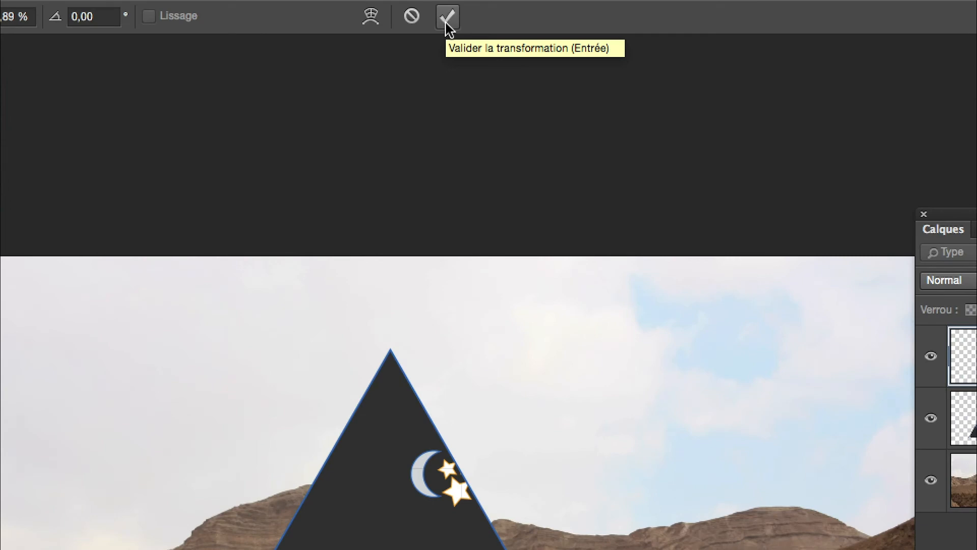
left_click(446, 19)
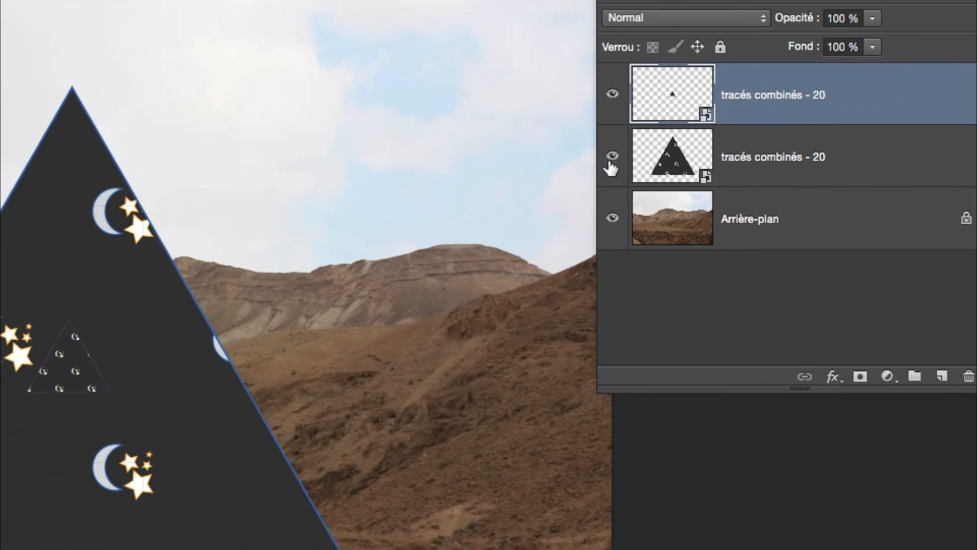
Toggle the visibility of the large triangle's layer and leave it hidden, so only the small imported triangle shows over the desert.
left_click(549, 188)
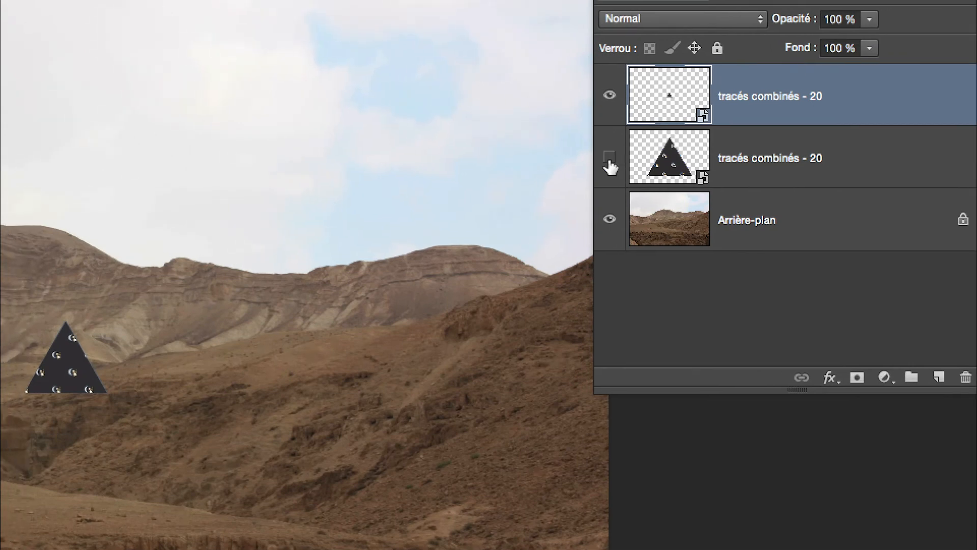
left_click(610, 164)
left_click(610, 164)
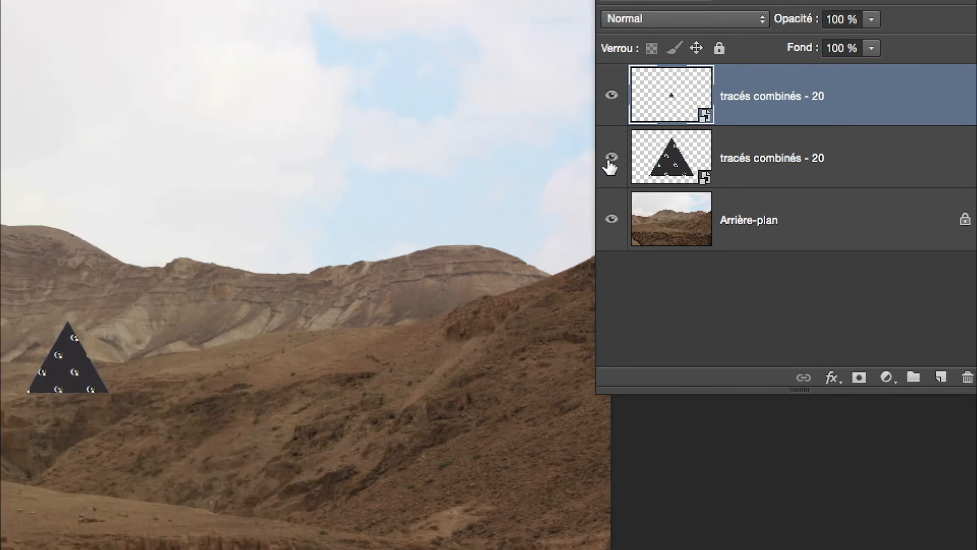
left_click(609, 164)
left_click(609, 164)
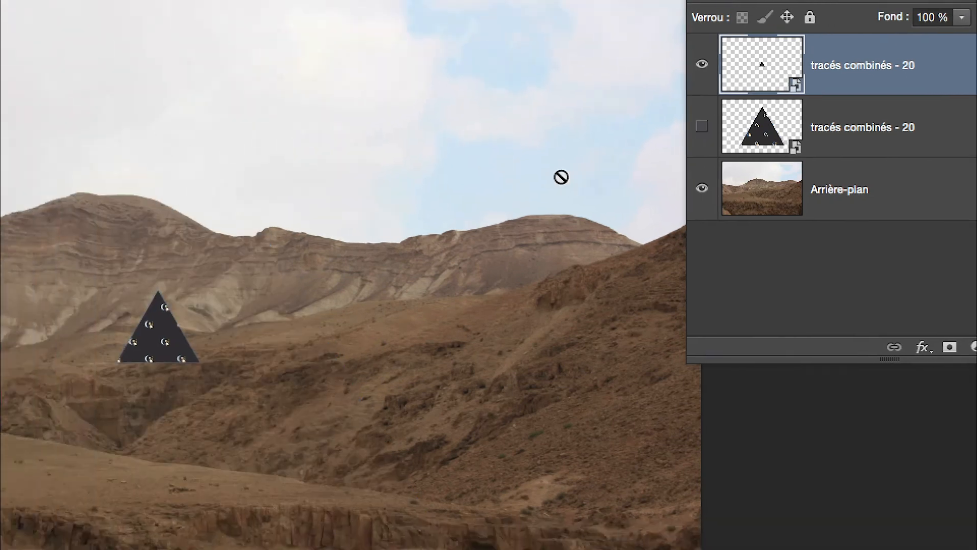
Scale the small imported triangle proportionally from its centre to about 948 % with a free transformation and validate it.
scroll(182, 285, "up", 5)
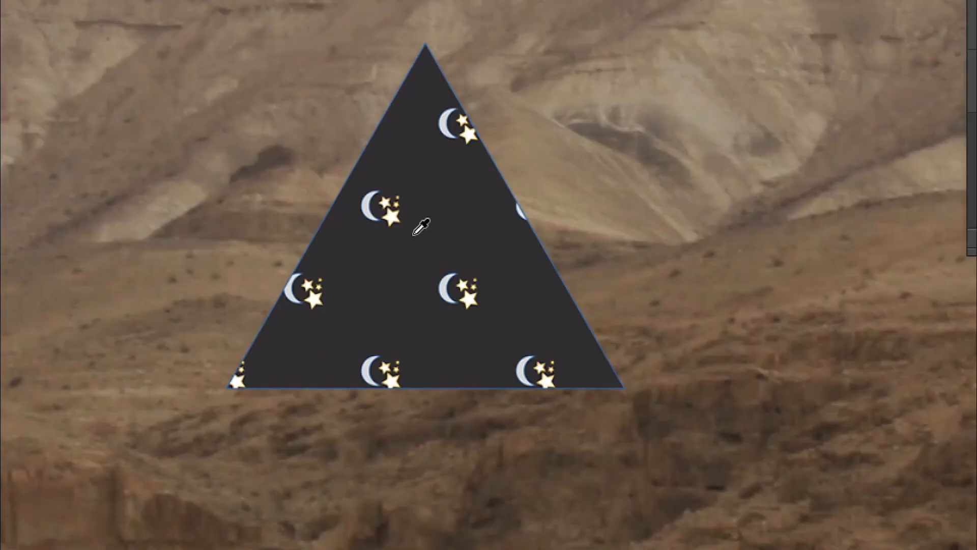
scroll(421, 227, "up", 10)
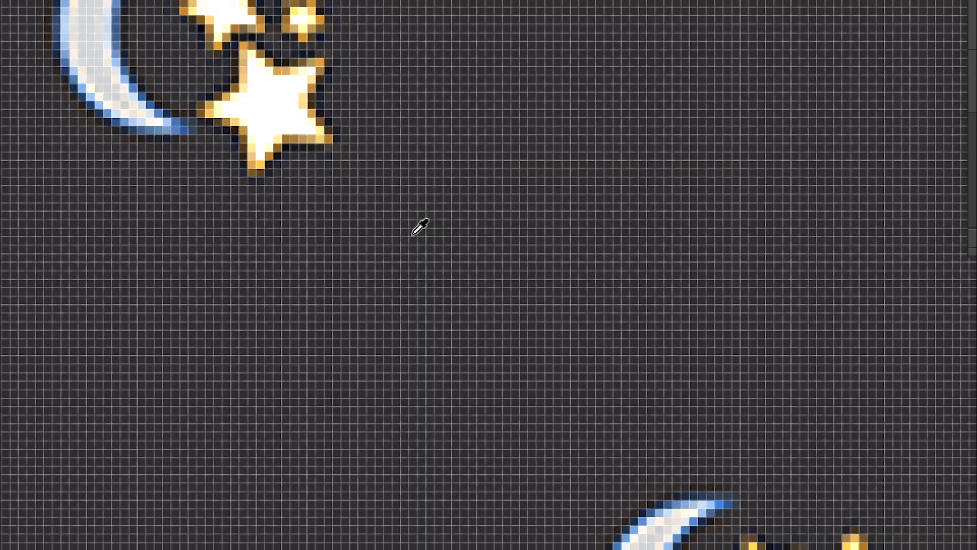
scroll(421, 227, "down", 4)
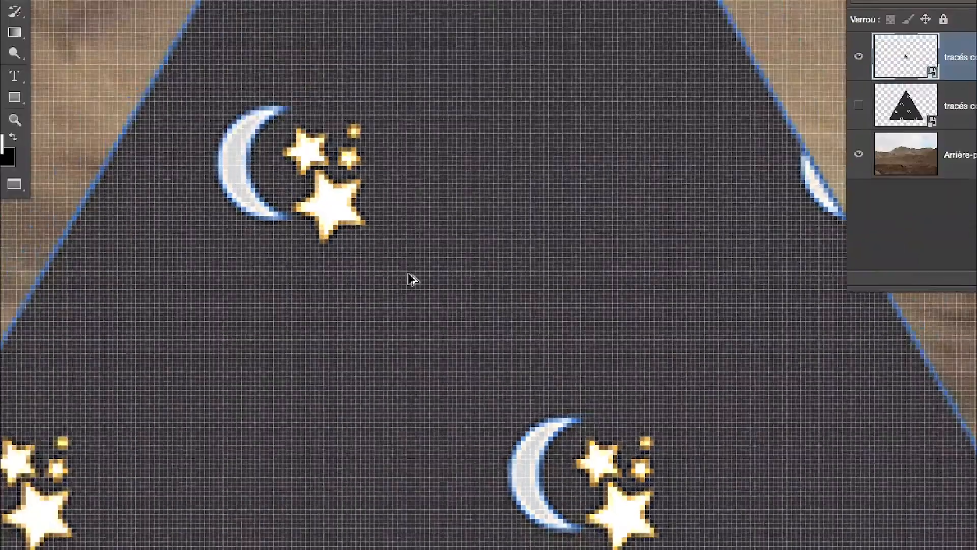
scroll(411, 279, "down", 6)
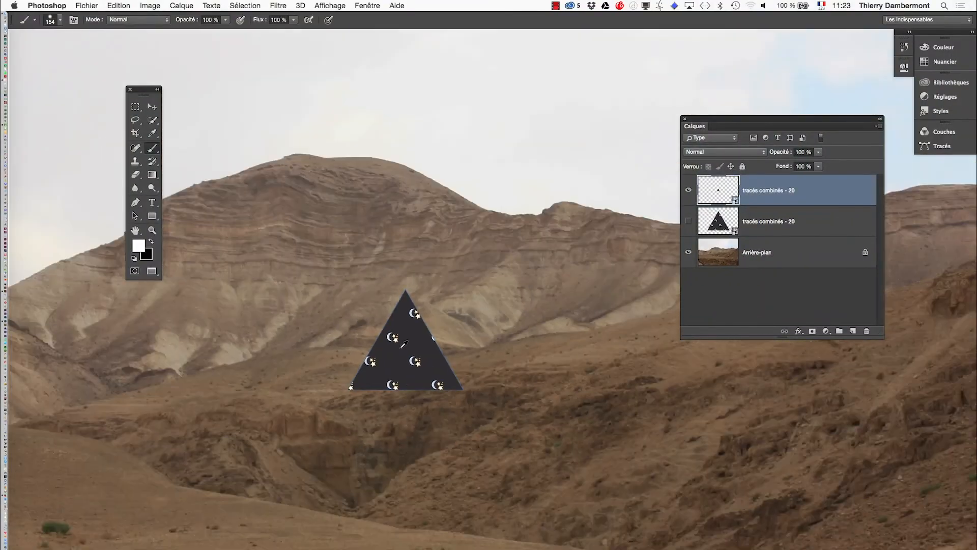
scroll(404, 344, "down", 3)
left_click(119, 5)
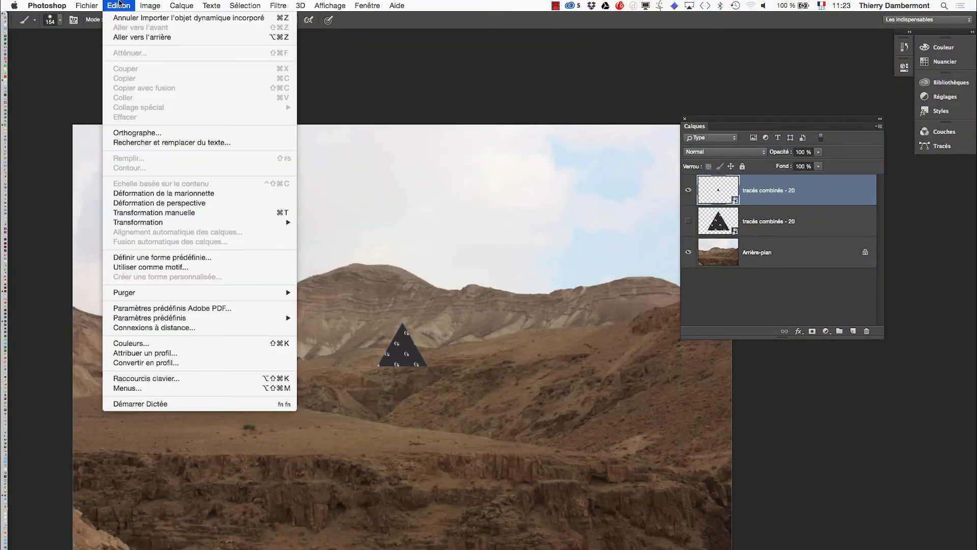
left_click(167, 212)
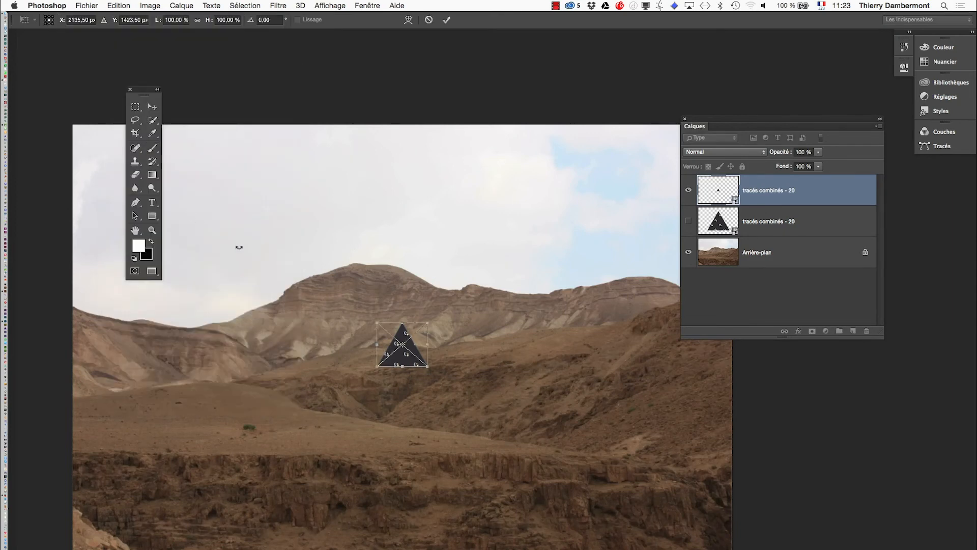
mouse_move(377, 366)
left_mouse_down()
mouse_move(257, 468)
mouse_move(152, 532)
left_mouse_up()
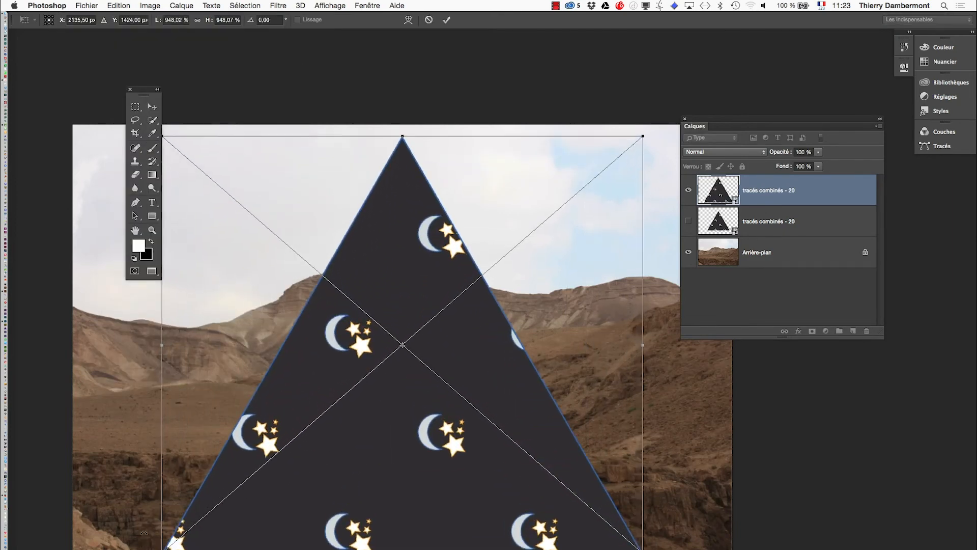
left_click(446, 20)
Examine the edge sharpness of the enlarged triangle's moons, stars and blue border in close-up across the artwork.
scroll(448, 276, "up", 5)
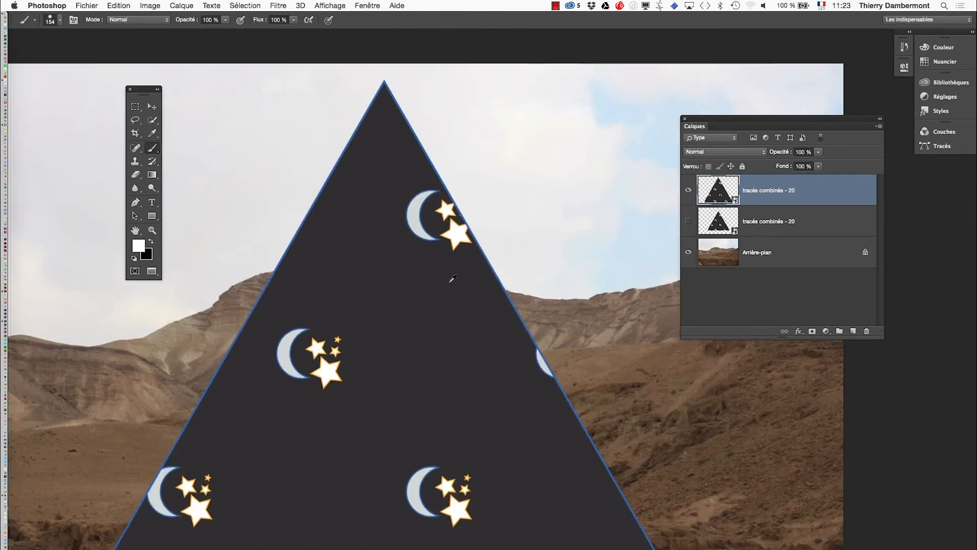
scroll(448, 276, "up", 2)
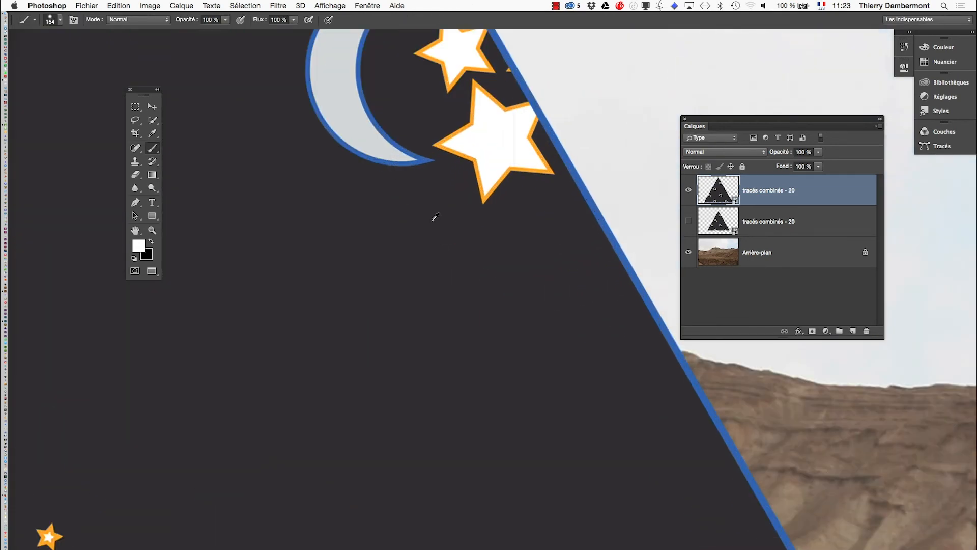
scroll(425, 265, "up", 5)
scroll(440, 280, "up", 3)
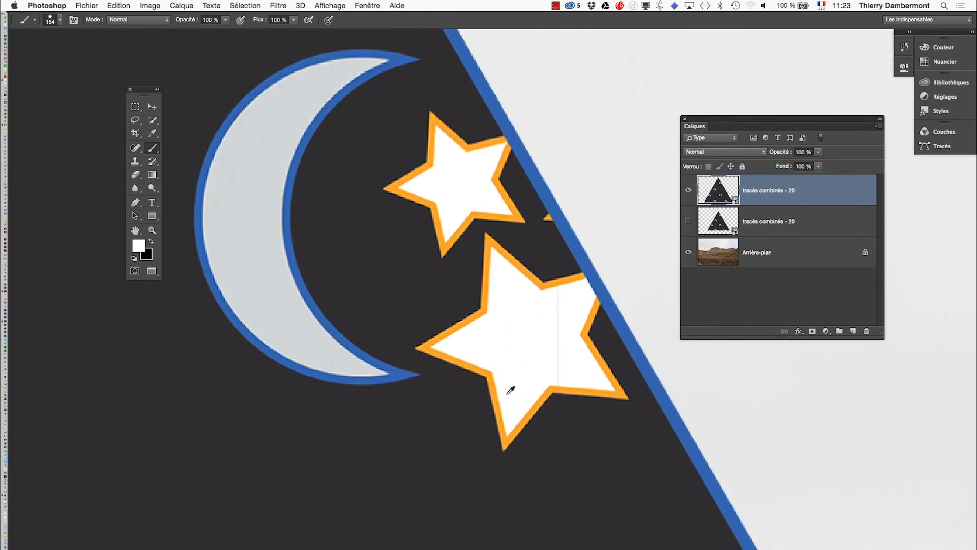
scroll(510, 389, "down", 3)
scroll(399, 408, "down", 5)
scroll(399, 408, "left", 3)
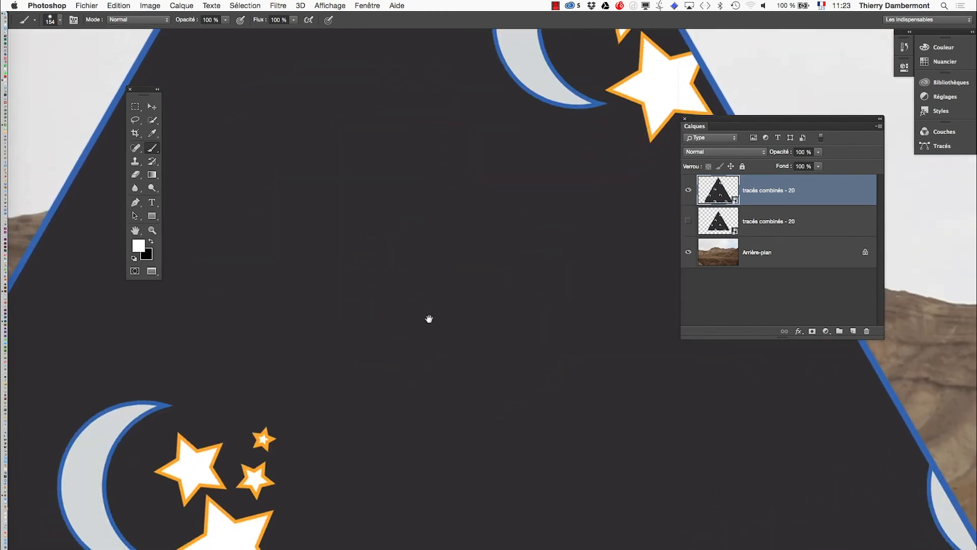
scroll(429, 319, "down", 10)
scroll(429, 319, "left", 3)
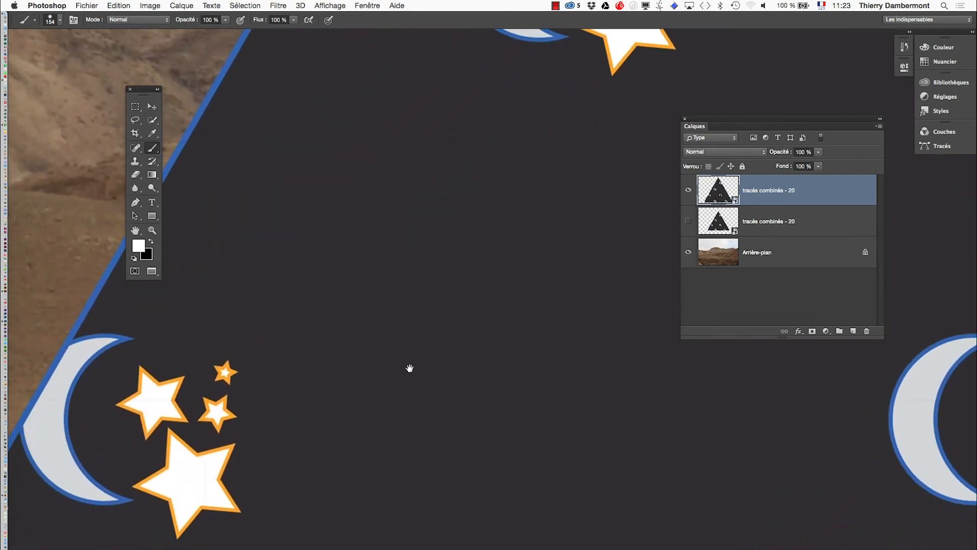
scroll(410, 367, "right", 15)
scroll(409, 368, "down", 4)
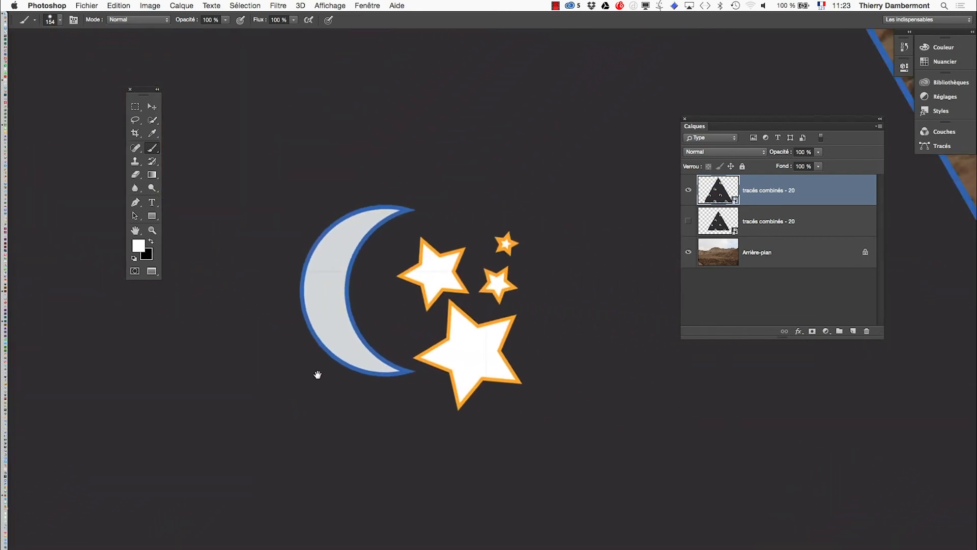
scroll(393, 296, "up", 5)
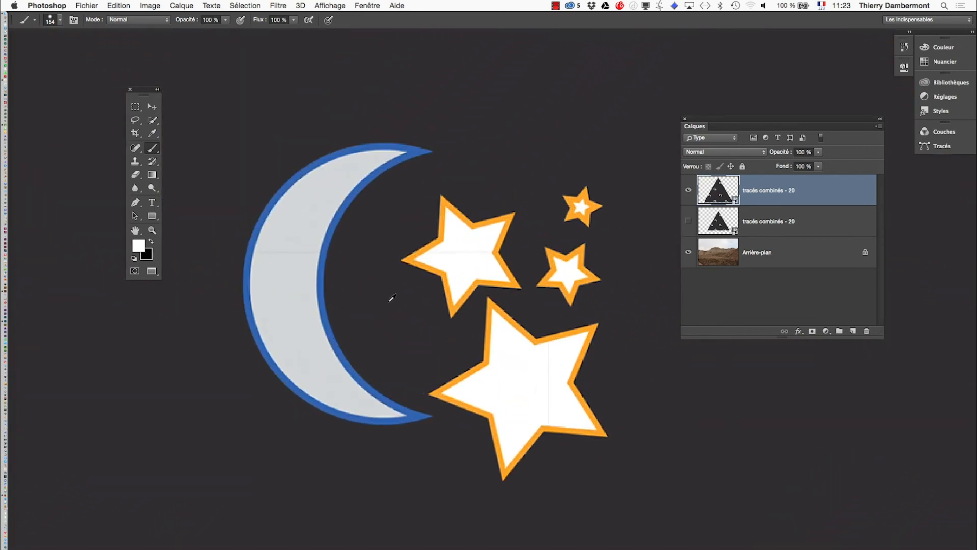
scroll(392, 298, "down", 4)
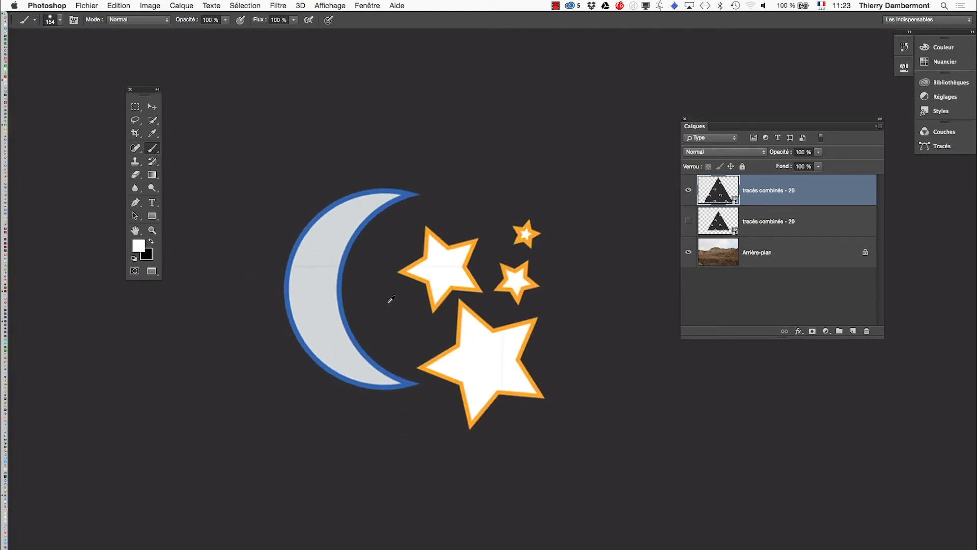
scroll(391, 301, "down", 1)
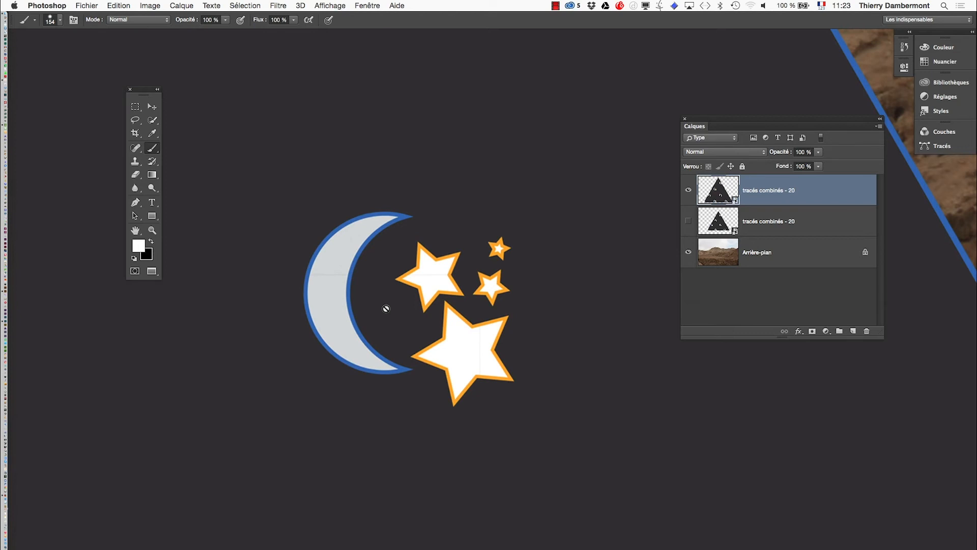
Scale the enlarged triangle down proportionally from its centre to about 345 % with a free transformation and validate it.
scroll(390, 304, "up", 5)
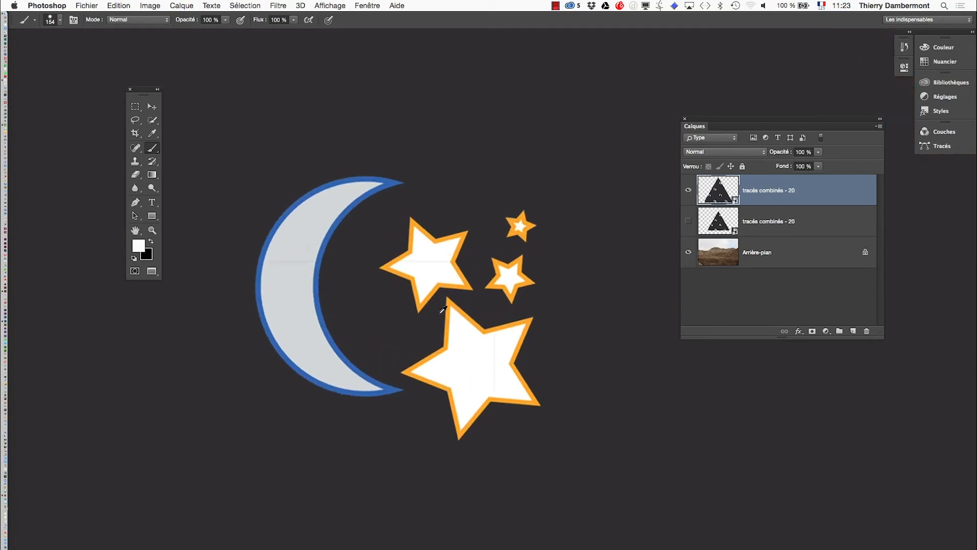
scroll(443, 311, "up", 3)
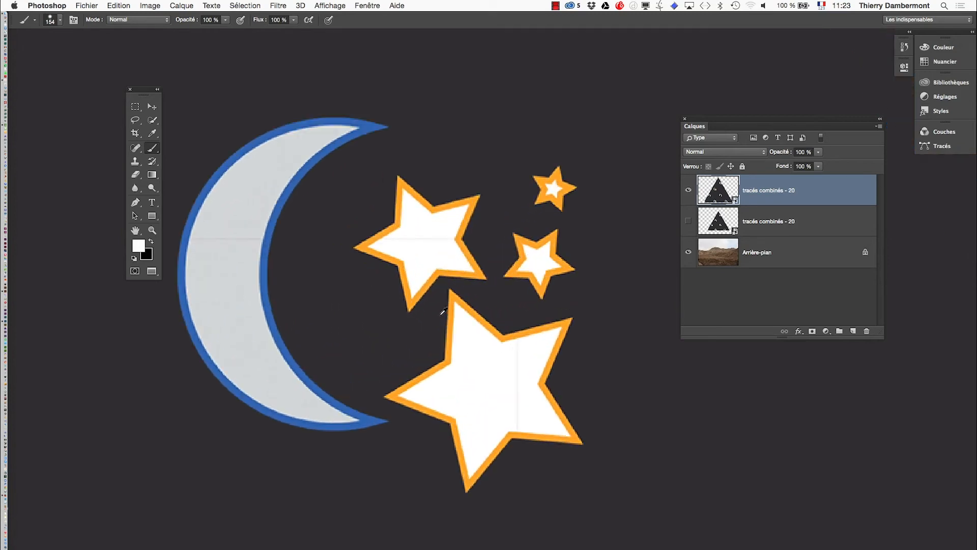
scroll(443, 311, "down", 10)
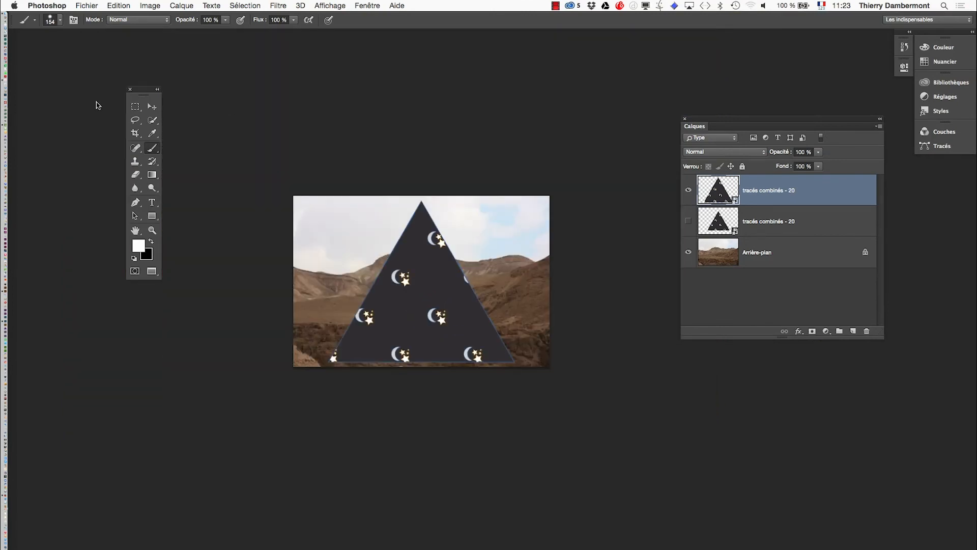
left_click(131, 5)
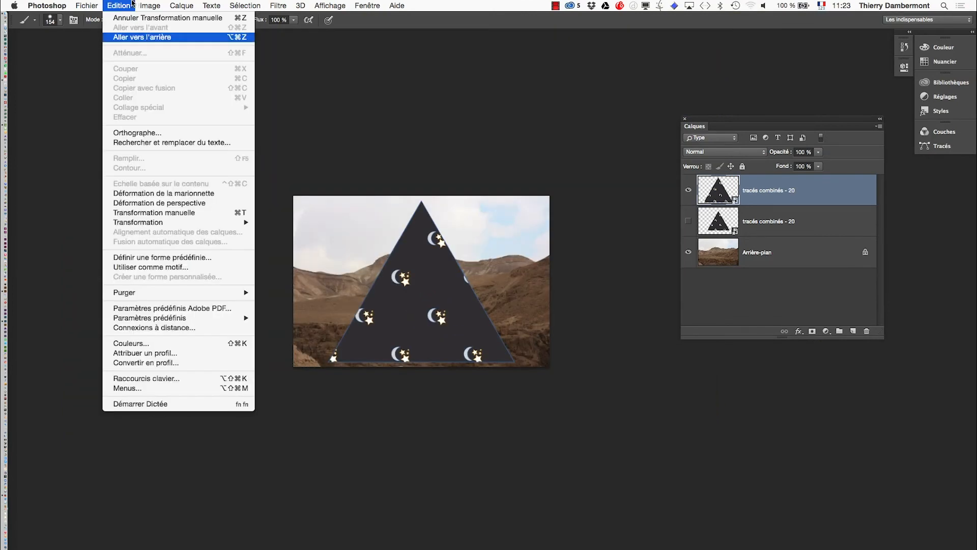
left_click(168, 217)
left_click_drag(516, 202, 456, 275)
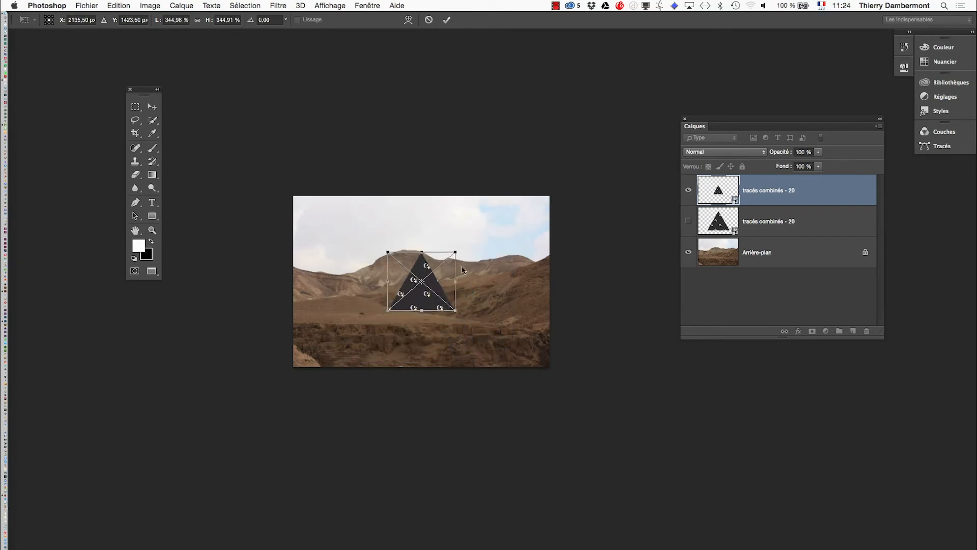
left_click(446, 19)
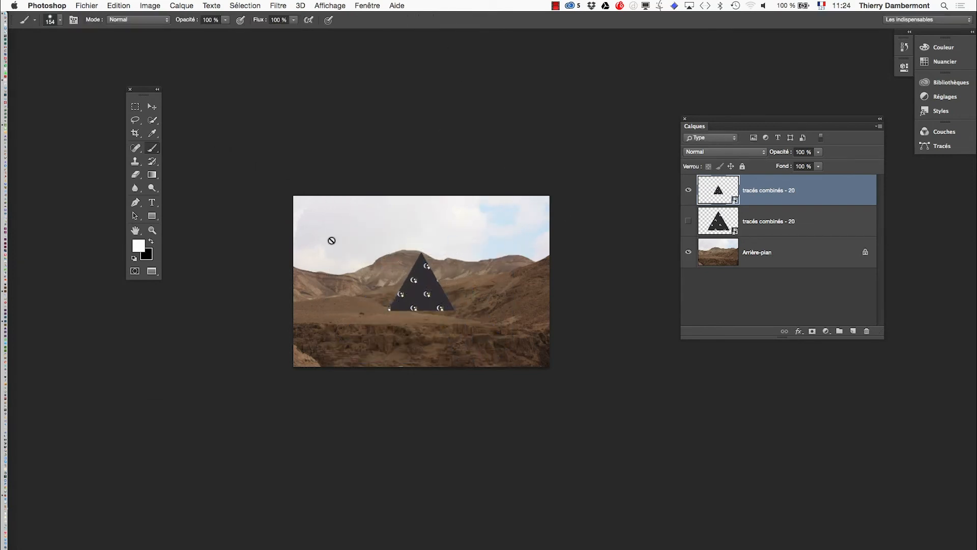
Move the reduced triangle with the Move tool onto the sandy plain in the western part of the desert landscape.
left_click(154, 108)
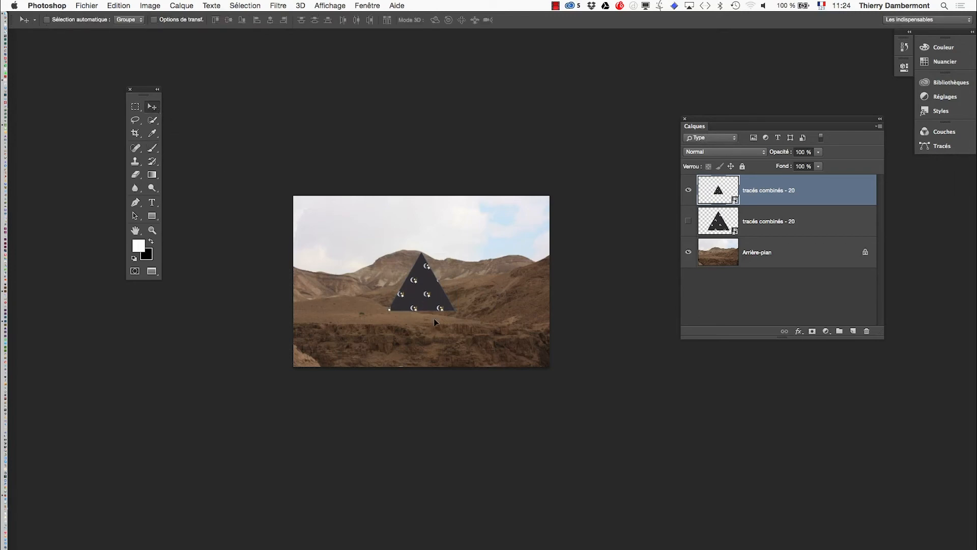
left_click_drag(435, 322, 363, 312)
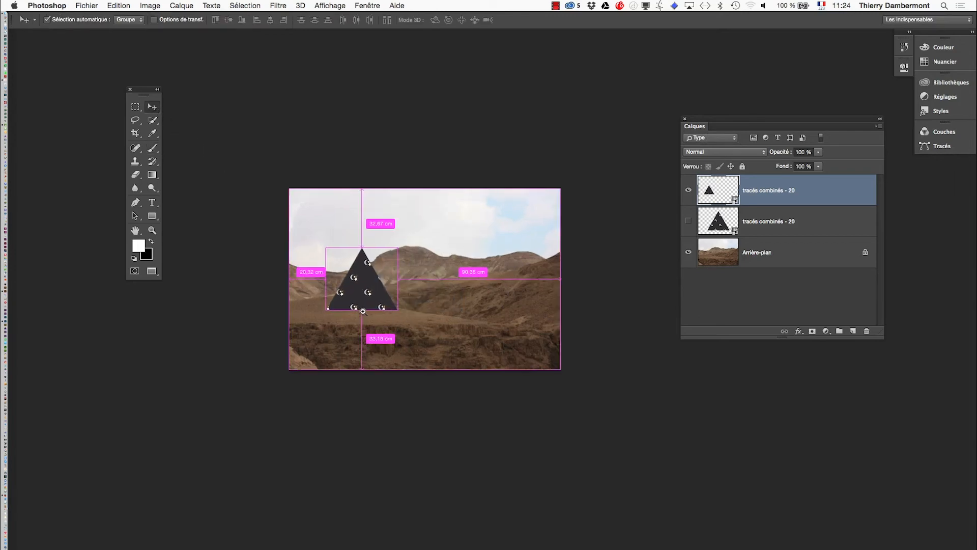
left_click(363, 311, "super")
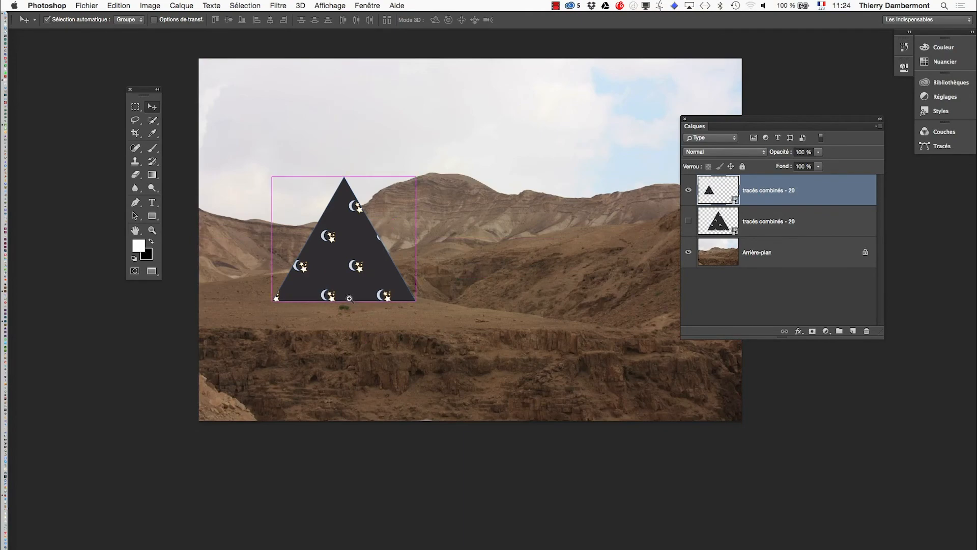
left_click(349, 298, "super")
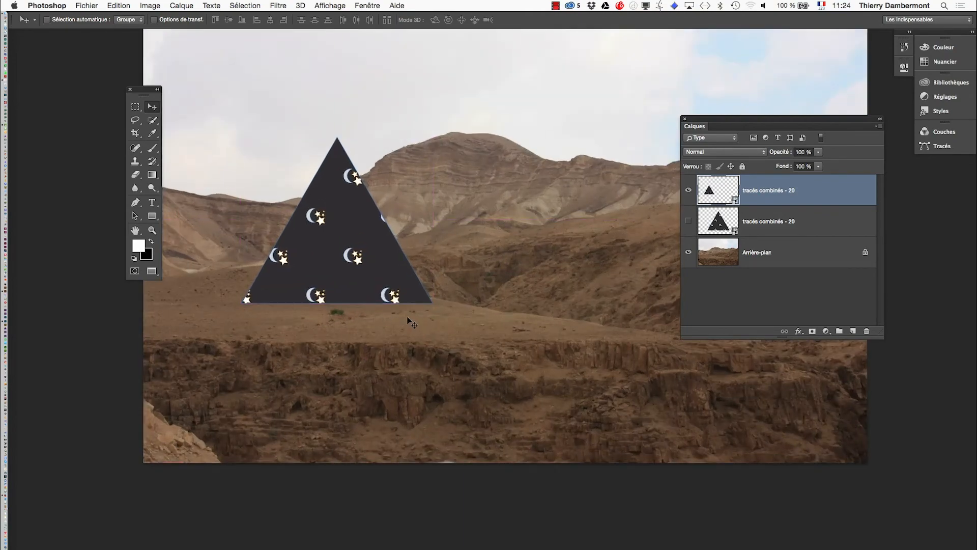
left_click(349, 267, "super")
left_click_drag(382, 296, 431, 360)
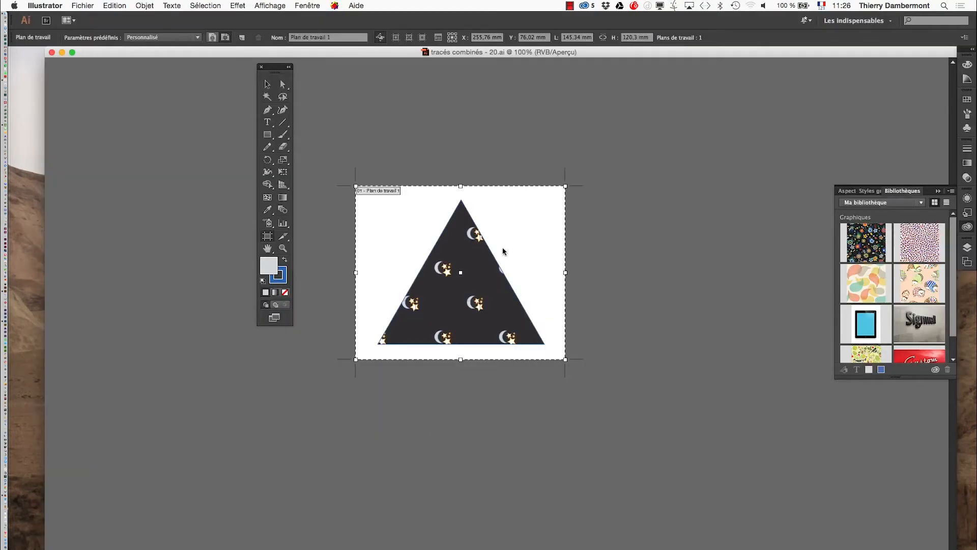
In Illustrator, display the layer list, detach it from the artboard list and enlarge it to show every layer name.
left_click(306, 6)
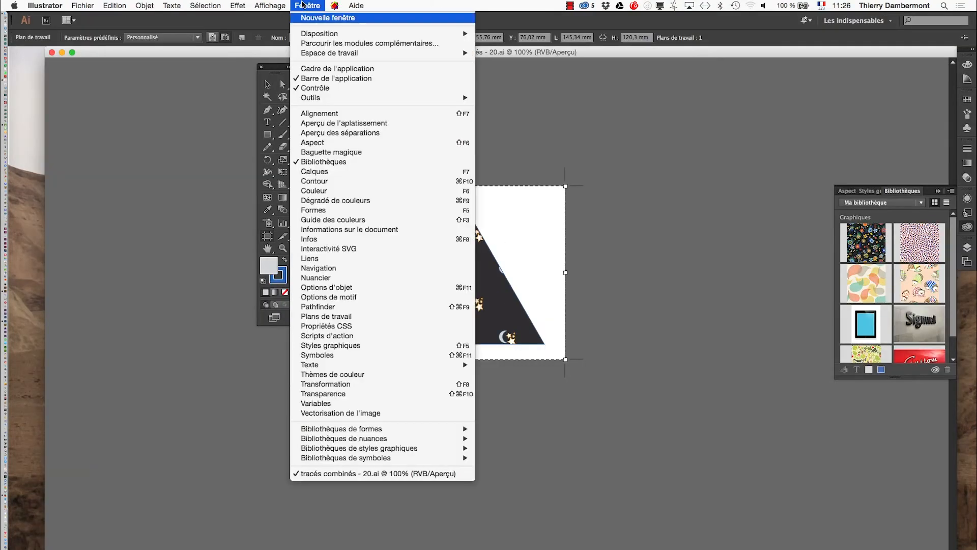
left_click(331, 175)
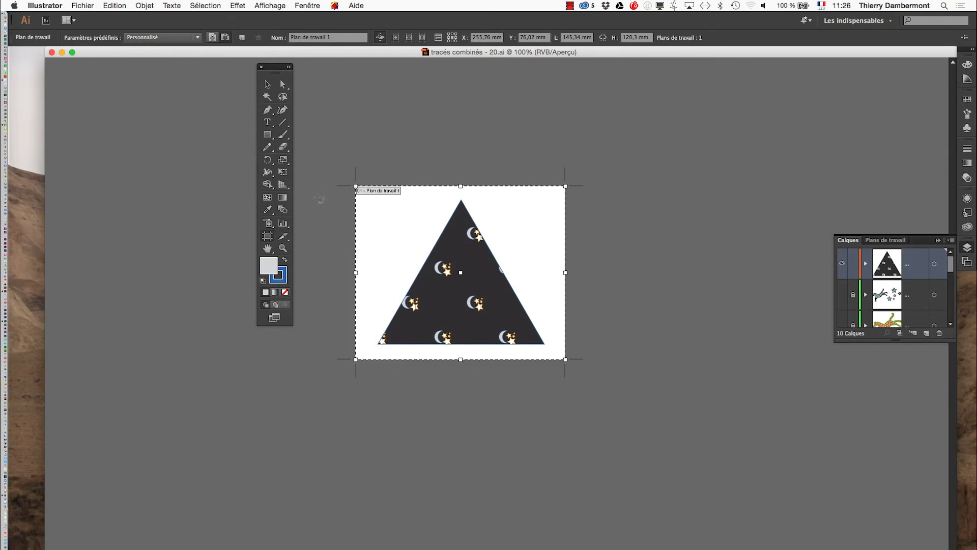
left_click_drag(835, 239, 673, 96)
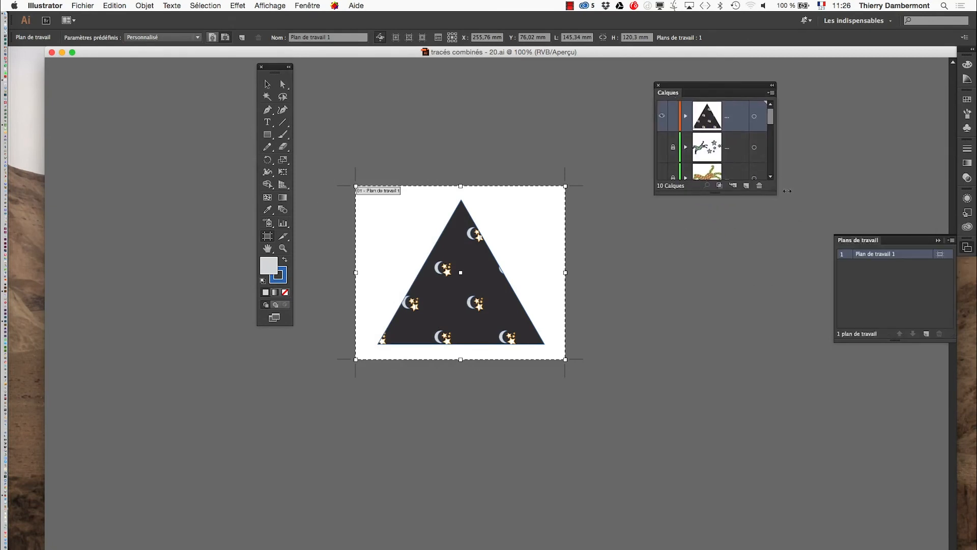
left_click_drag(787, 191, 835, 488)
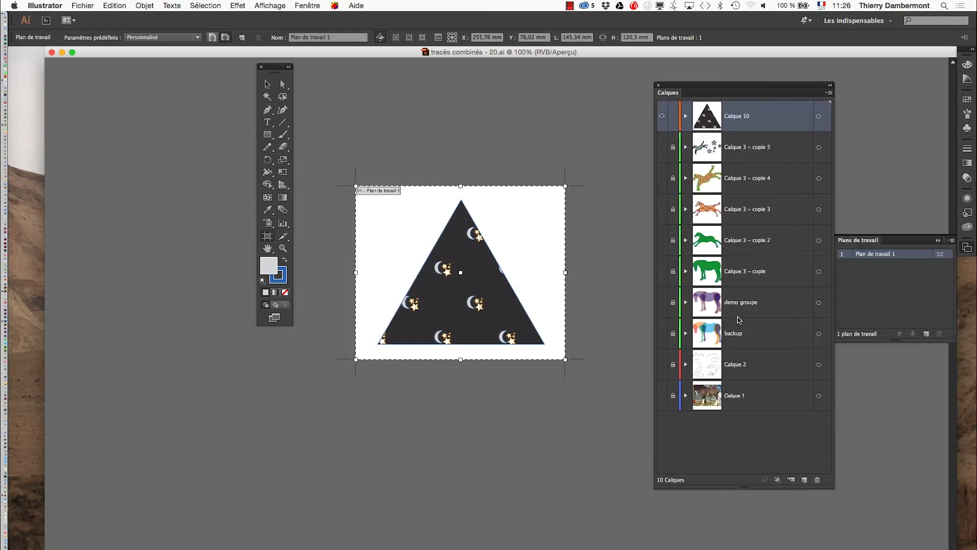
Show and hide the layers Calque 3 - copie 4, copie 5 and copie 3 one after another, moving the toolbox off the artwork.
left_click(662, 178)
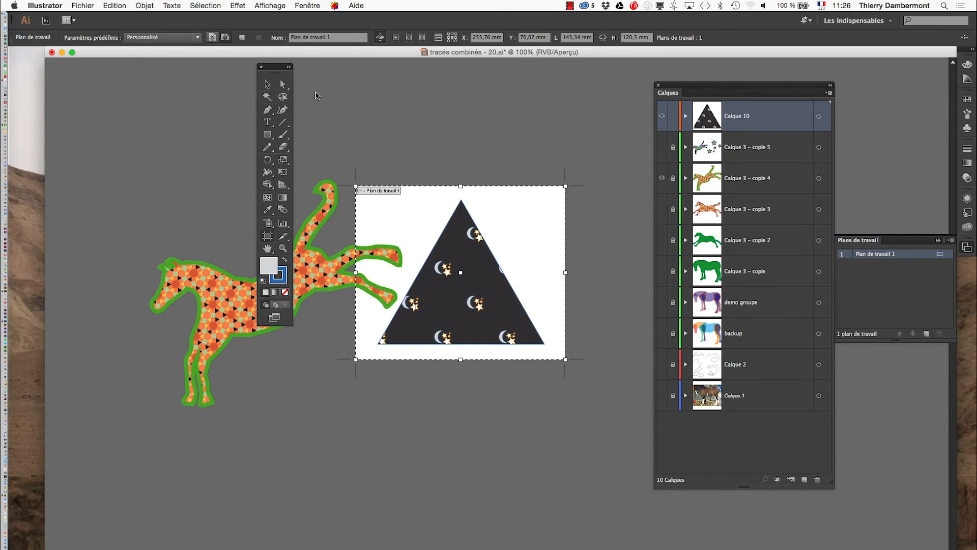
left_click_drag(275, 68, 108, 86)
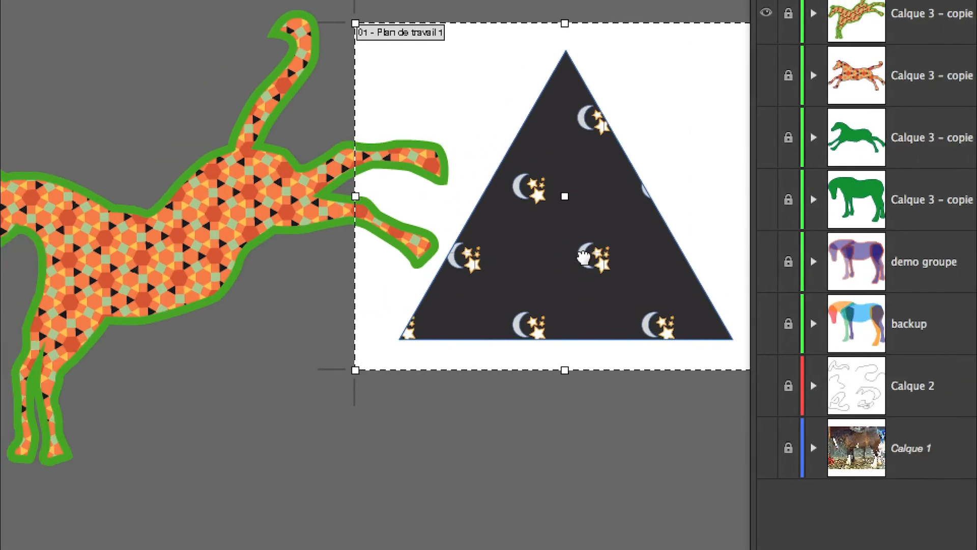
left_click(647, 147)
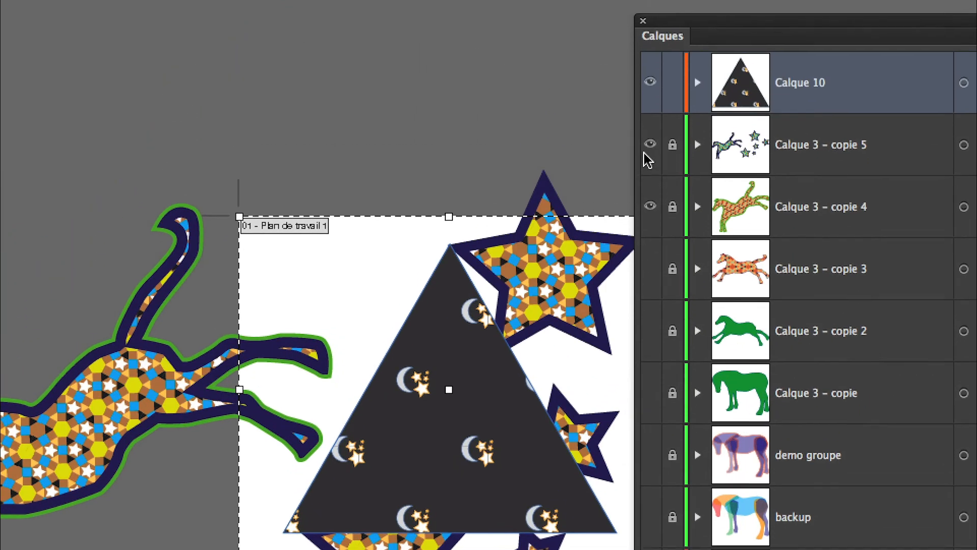
left_click(646, 122)
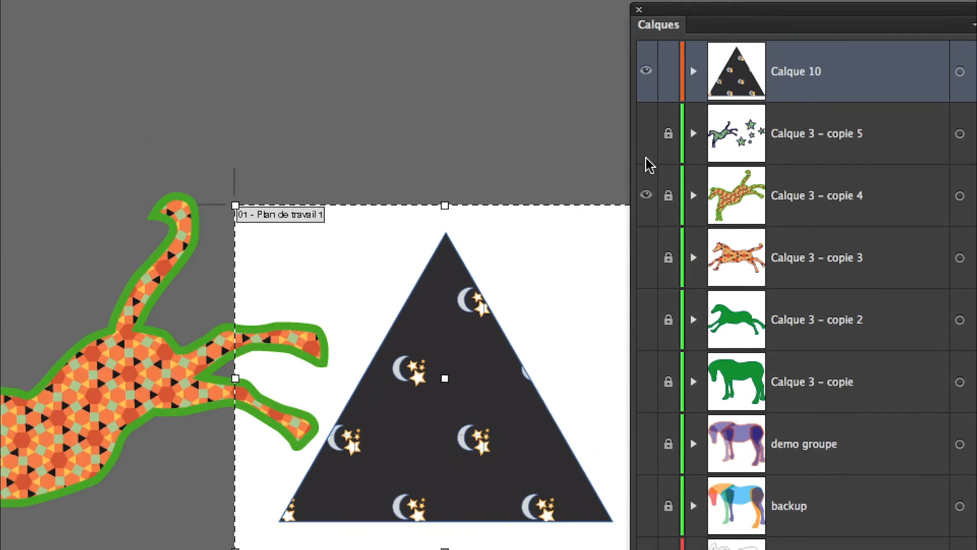
left_click(646, 195)
left_click(646, 258)
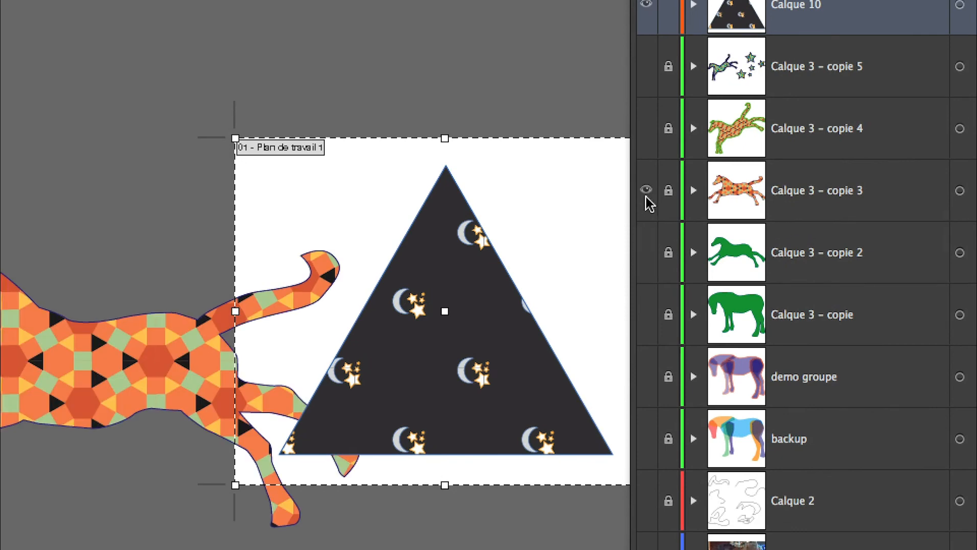
left_click(646, 195)
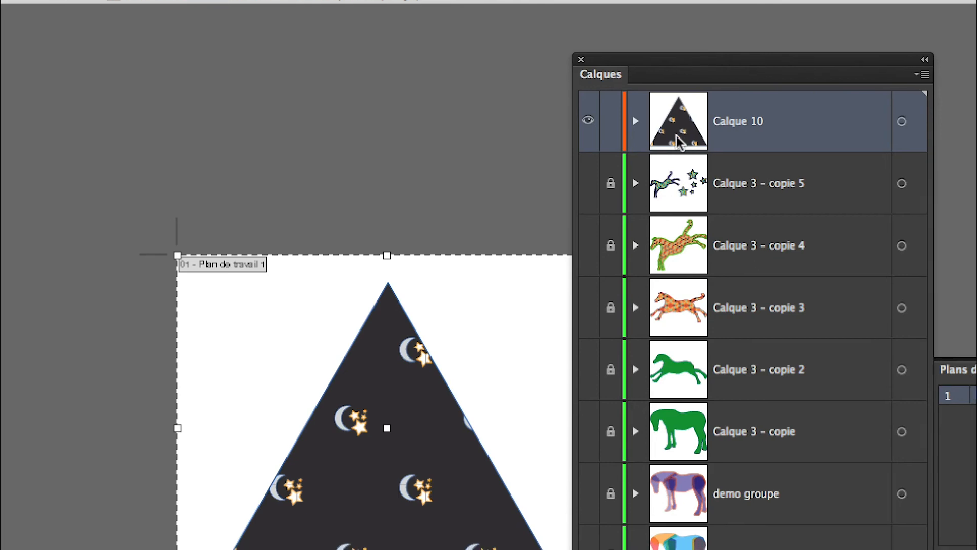
Show all layers from Calque 3 - copie 5 to backup together, and hide them again so only Calque 10 is displayed.
left_click_drag(646, 157, 642, 519)
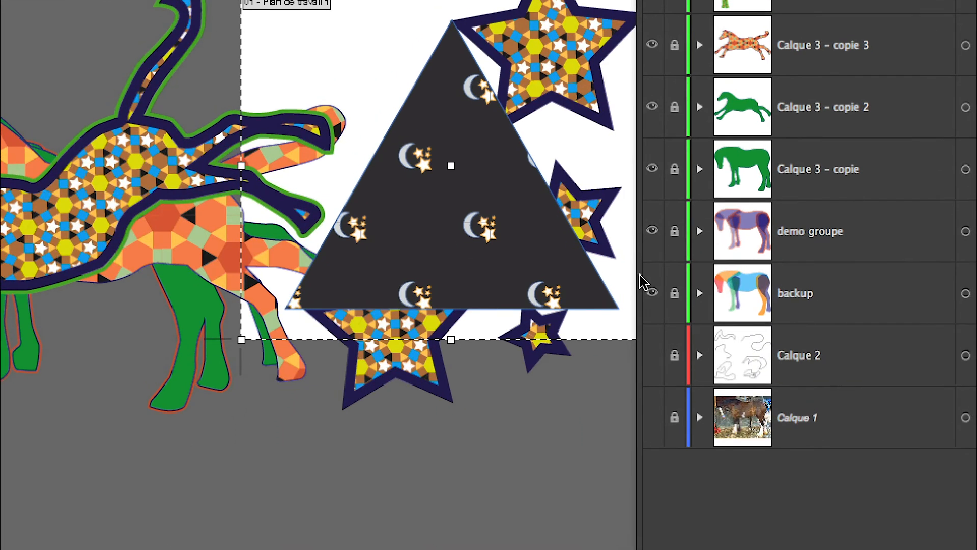
left_click_drag(660, 300, 657, 10)
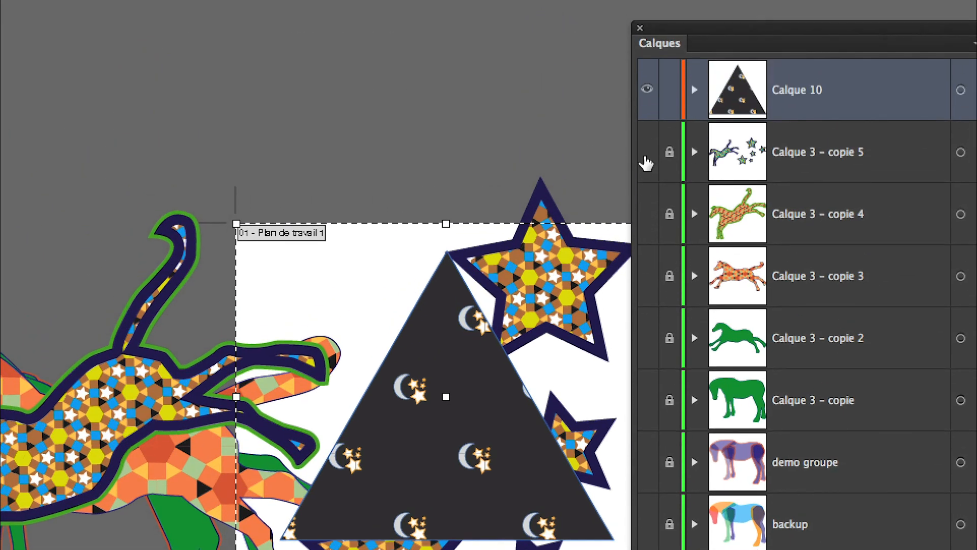
left_click(647, 106)
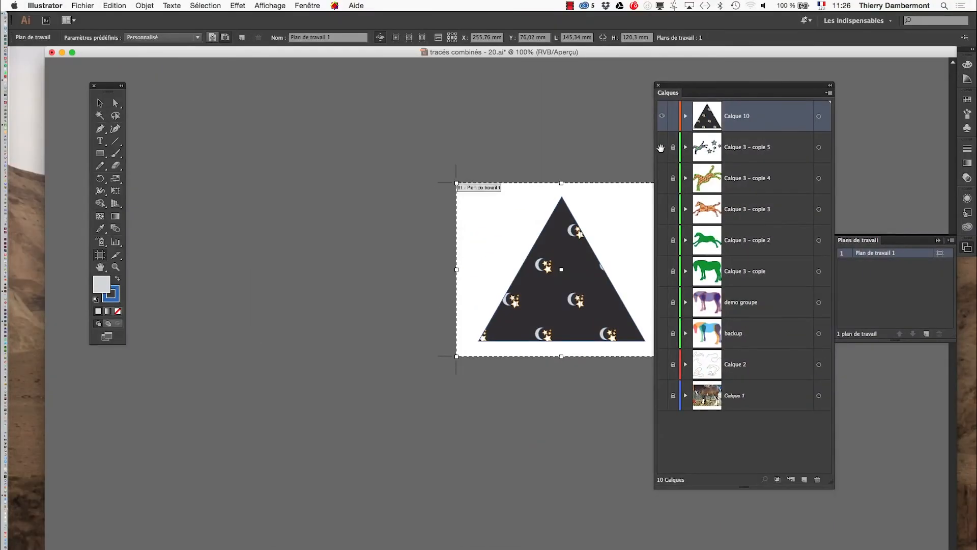
scroll(524, 233, "right", 5)
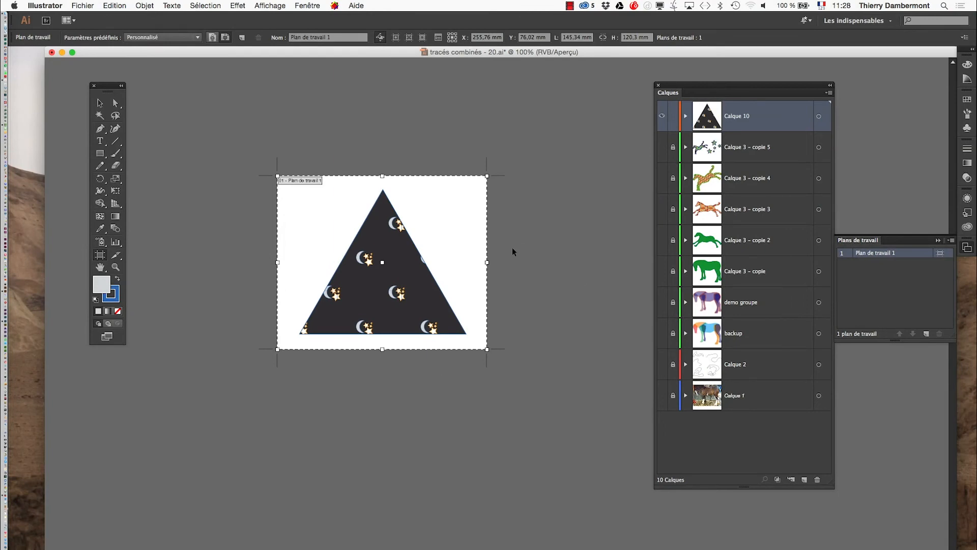
Switch to Photoshop and examine the triangle's moons, stars and blue border in close-up over the landscape.
key("super+Tab")
key("super+Tab")
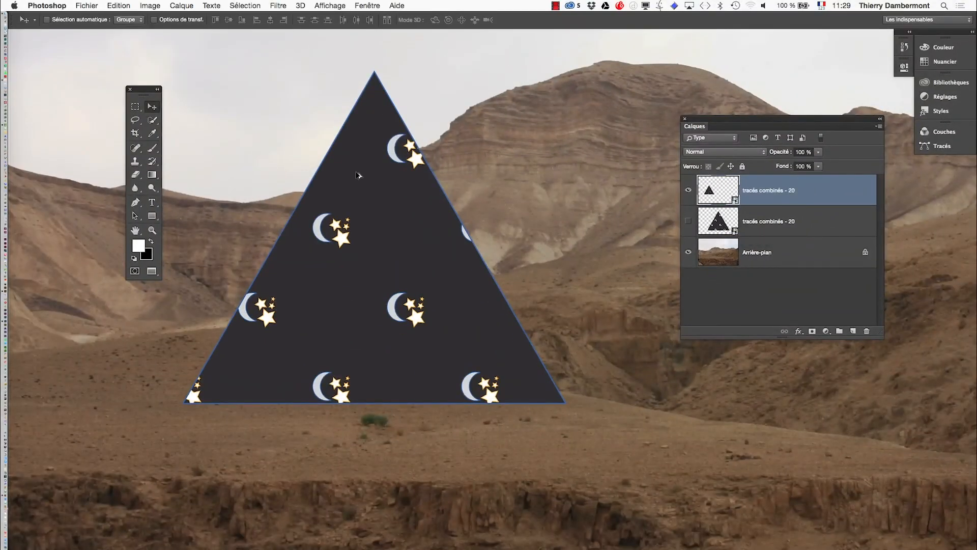
scroll(358, 176, "up", 3)
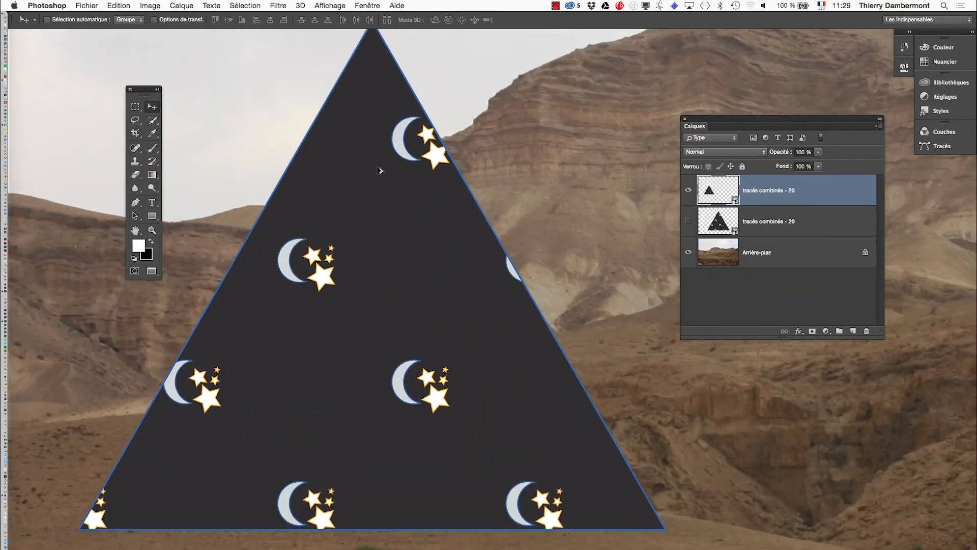
scroll(377, 173, "up", 3)
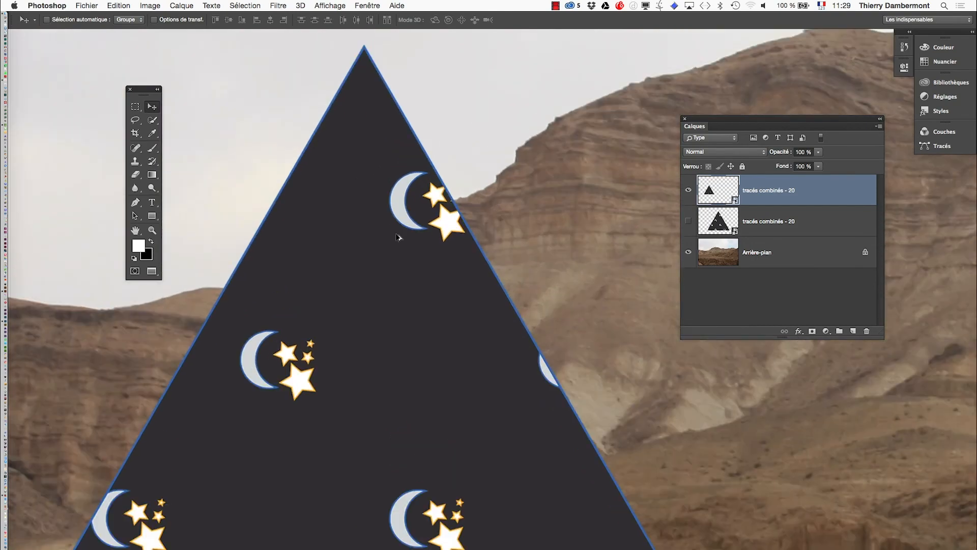
scroll(397, 236, "up", 2)
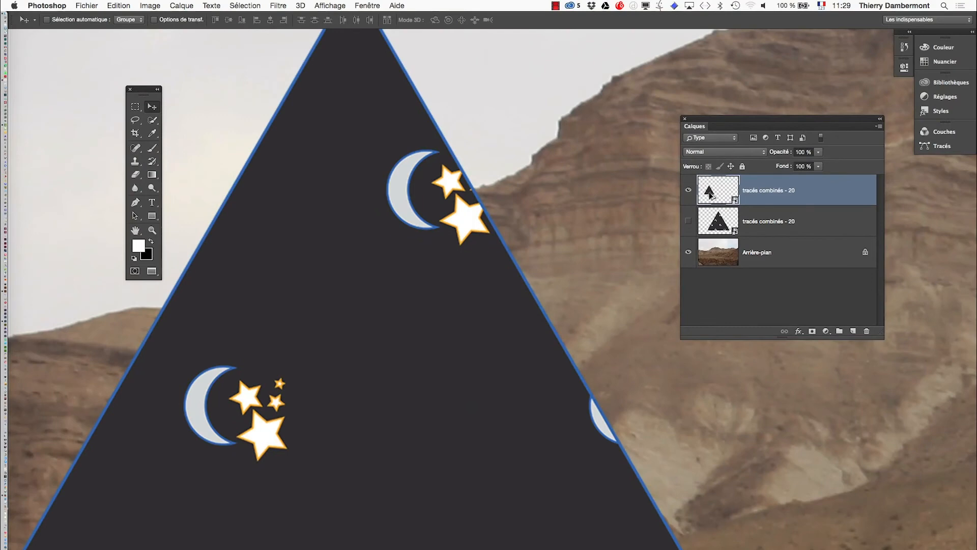
Scale the triangle proportionally from its centre to about 25 % with a free transformation, validate it and inspect it in close-up.
scroll(531, 299, "down", 5)
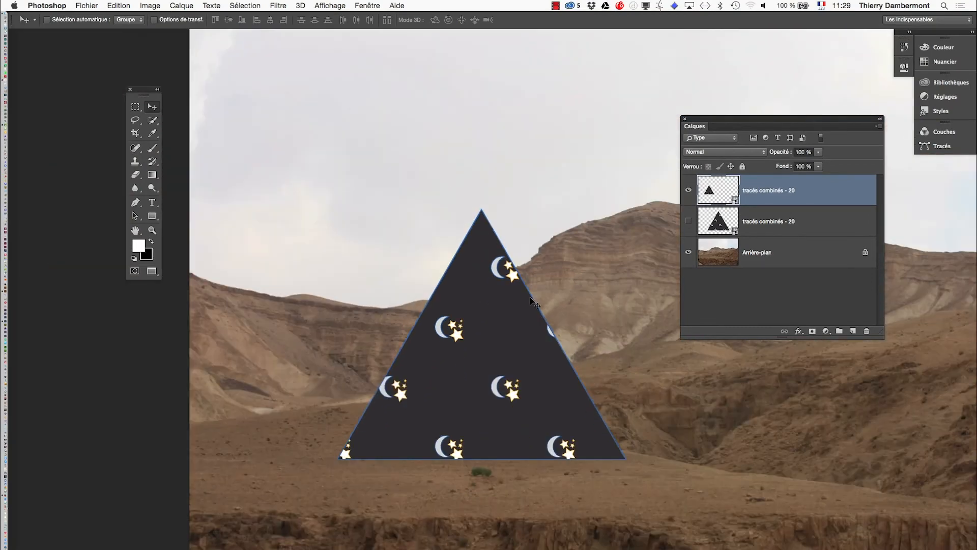
left_click(120, 5)
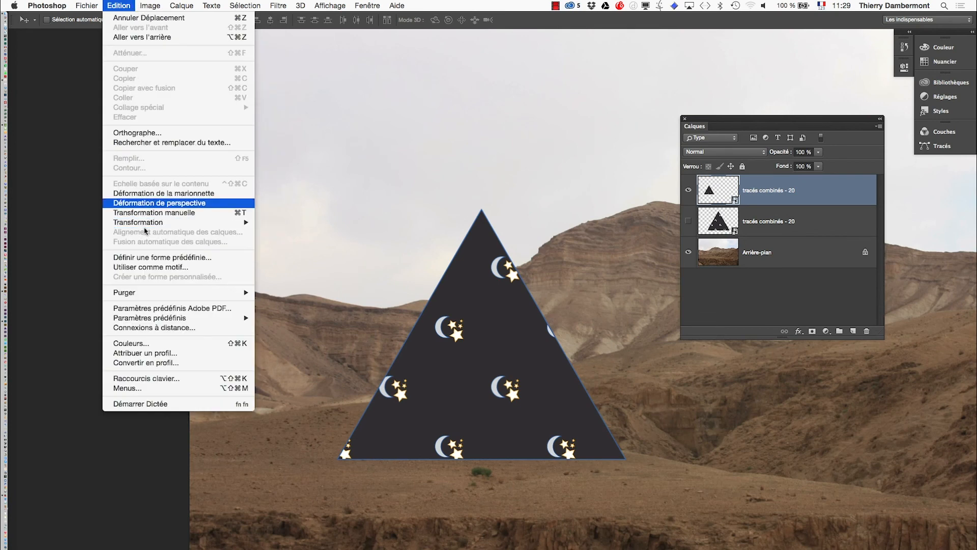
left_click(148, 212)
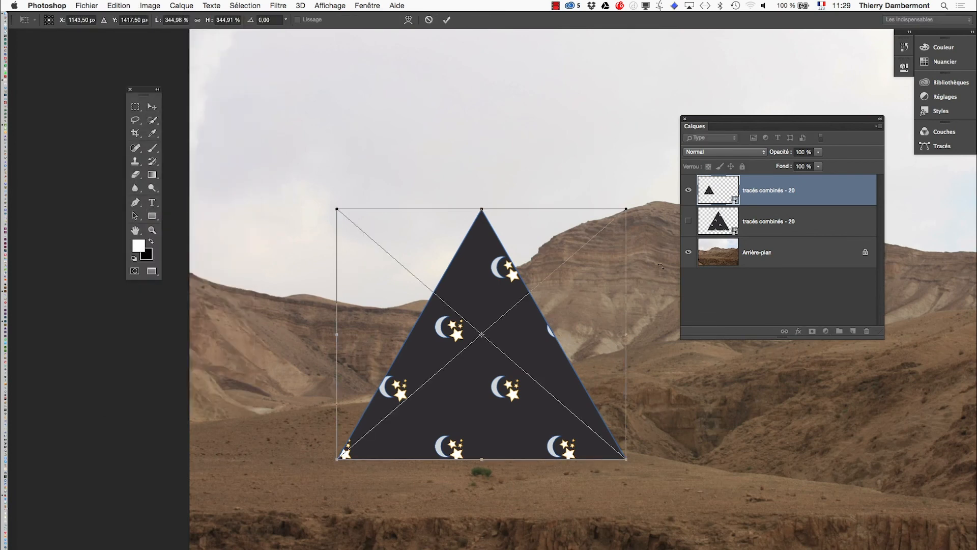
left_click_drag(627, 210, 501, 337)
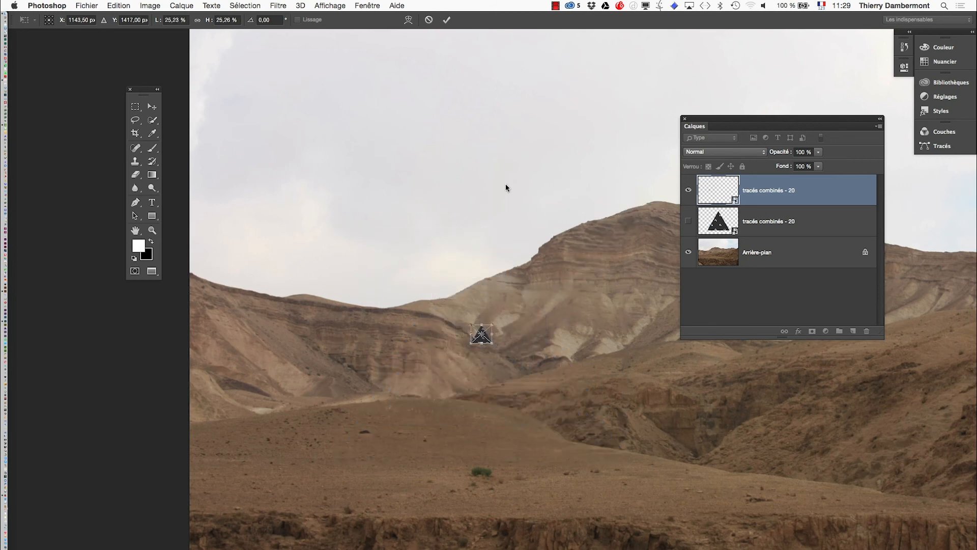
left_click(446, 19)
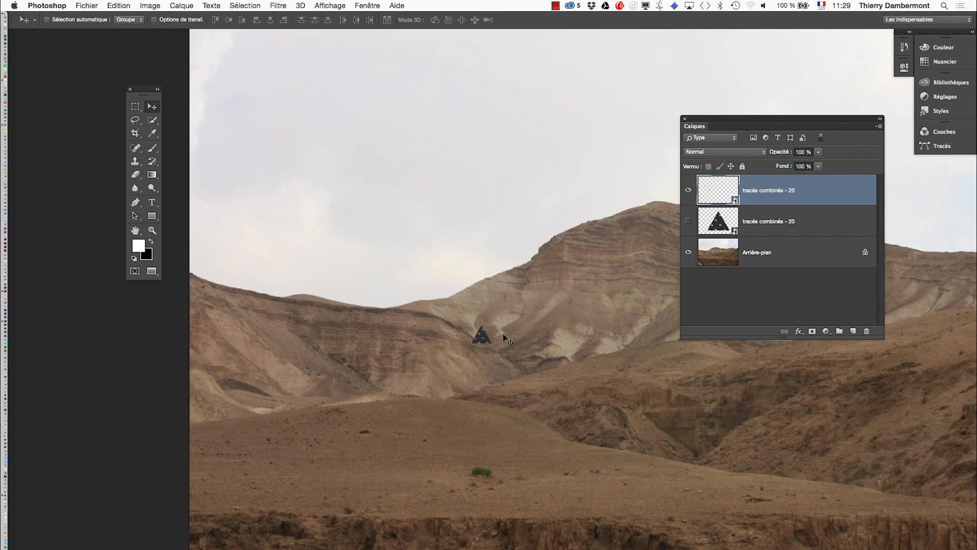
scroll(486, 338, "up", 5)
scroll(486, 343, "up", 8)
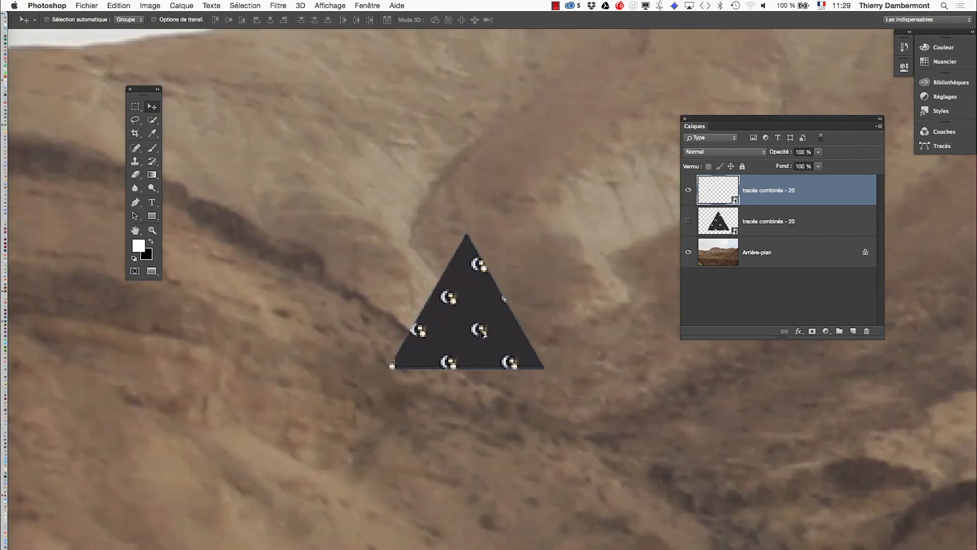
Examine the pixels of the reduced triangle's moons, stars and border in close-up against its smart object layer thumbnail.
scroll(477, 320, "up", 6)
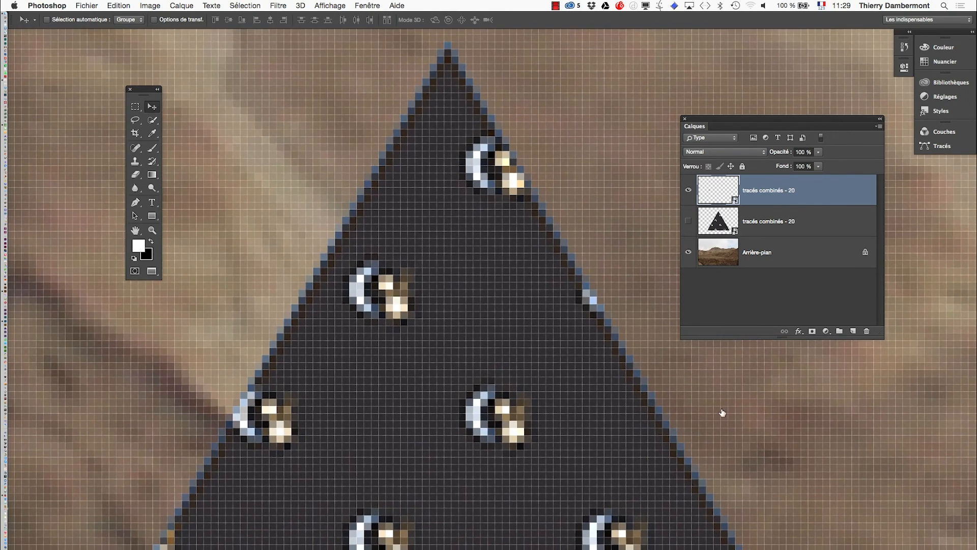
key("super")
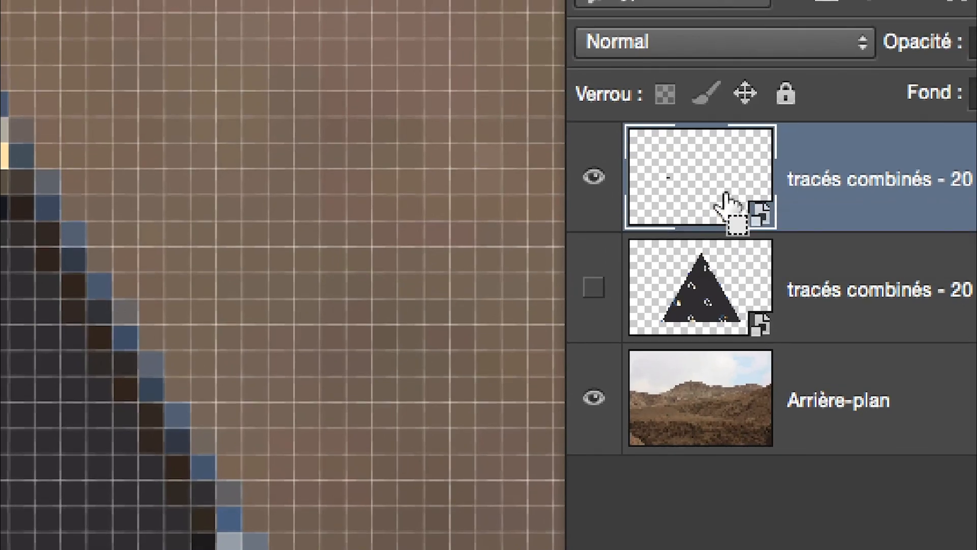
scroll(535, 320, "down", 10)
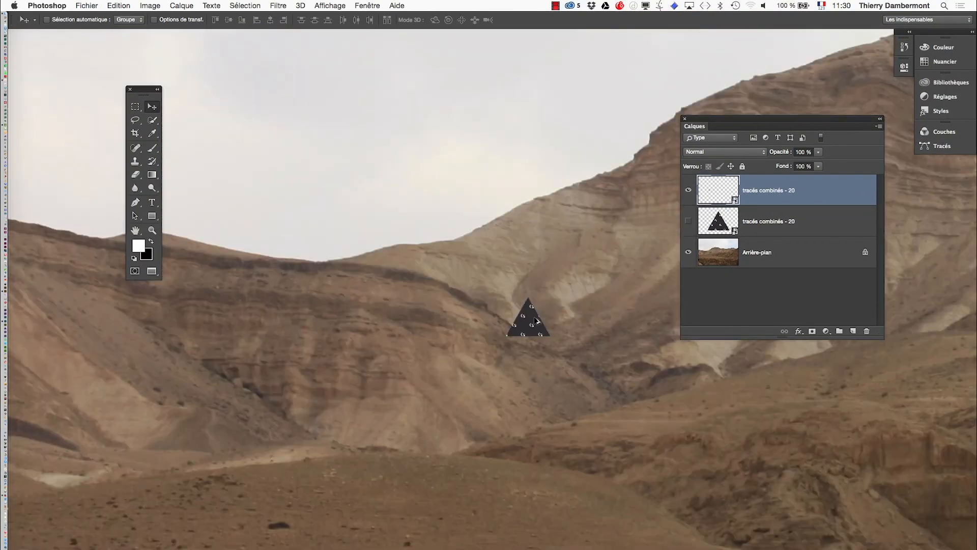
Enlarge the triangle proportionally from its centre to about 1773 % with a free transformation, validate it and inspect its edges in close-up.
scroll(534, 319, "down", 2)
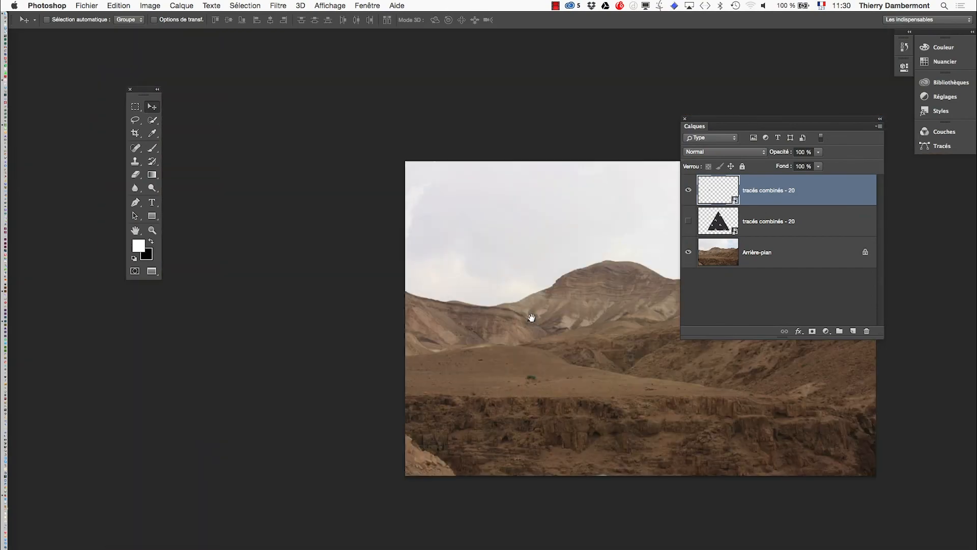
scroll(529, 318, "down", 2)
left_click(125, 6)
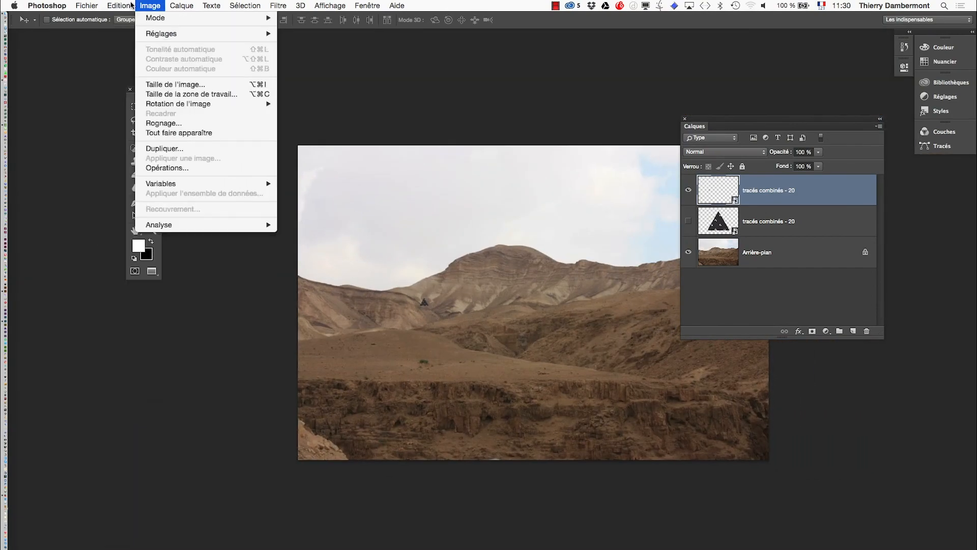
left_click(181, 213)
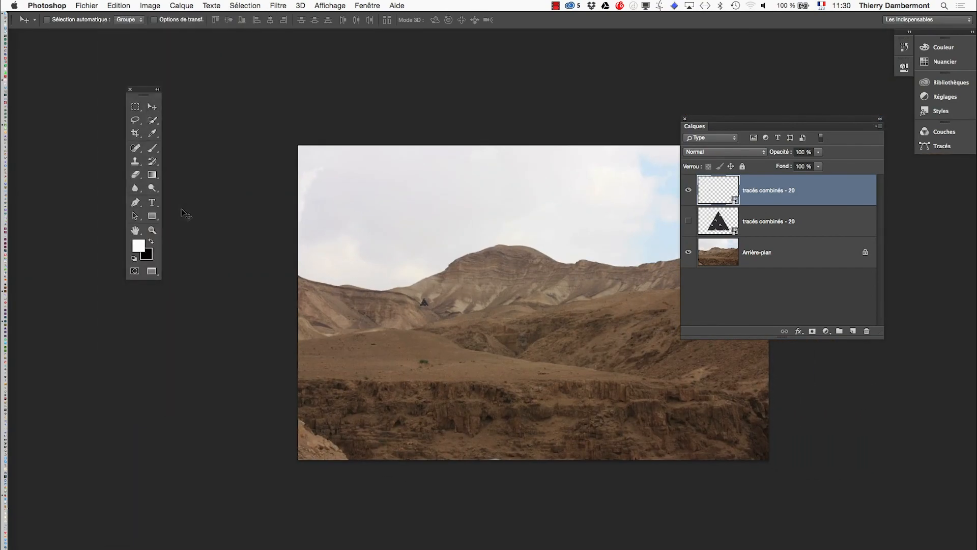
left_click_drag(433, 307, 793, 503)
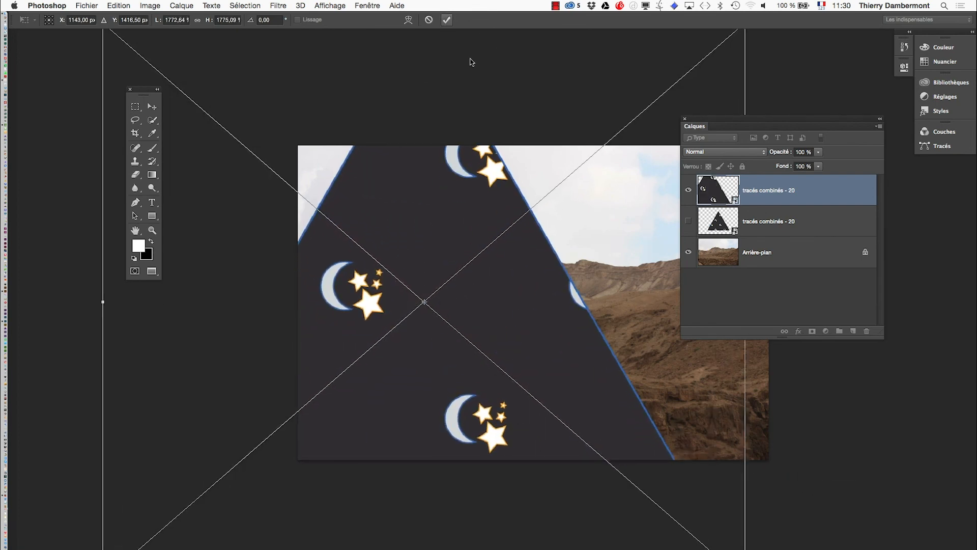
left_click(447, 20)
scroll(509, 192, "up", 8)
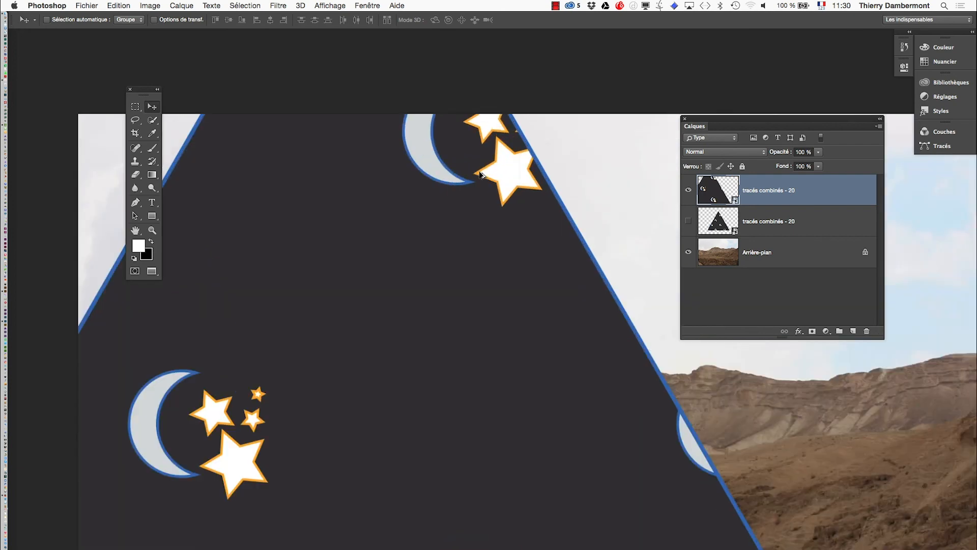
scroll(480, 175, "up", 2)
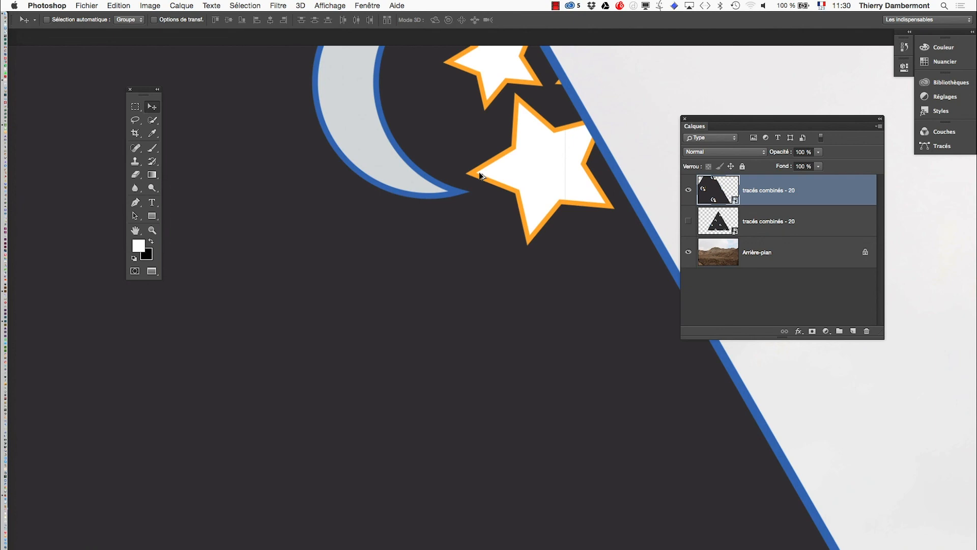
scroll(480, 175, "down", 8)
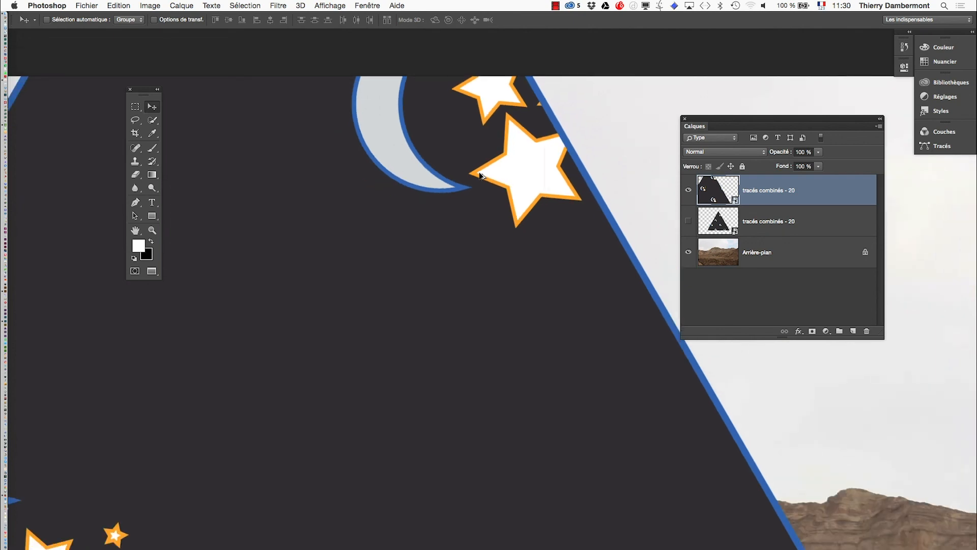
Scale the enlarged triangle down proportionally to about 552 %, validate it and place it on the desert plain, left of the image centre.
scroll(481, 176, "down", 1)
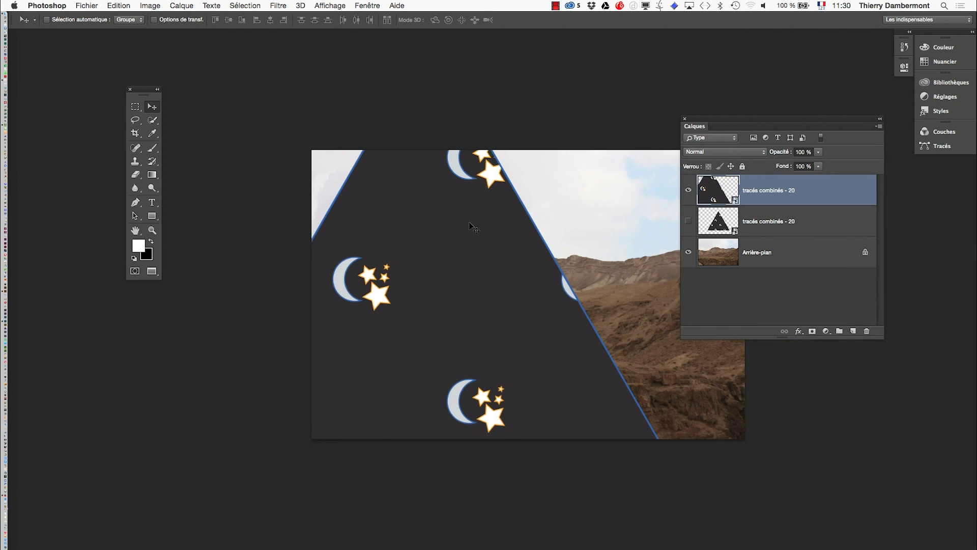
scroll(468, 241, "down", 1)
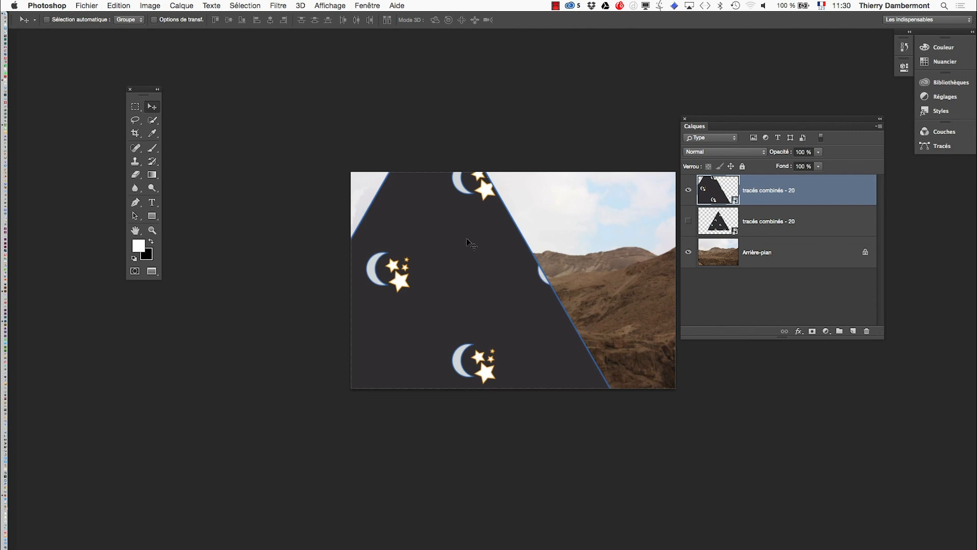
left_click_drag(466, 240, 514, 221)
key("ctrl+t")
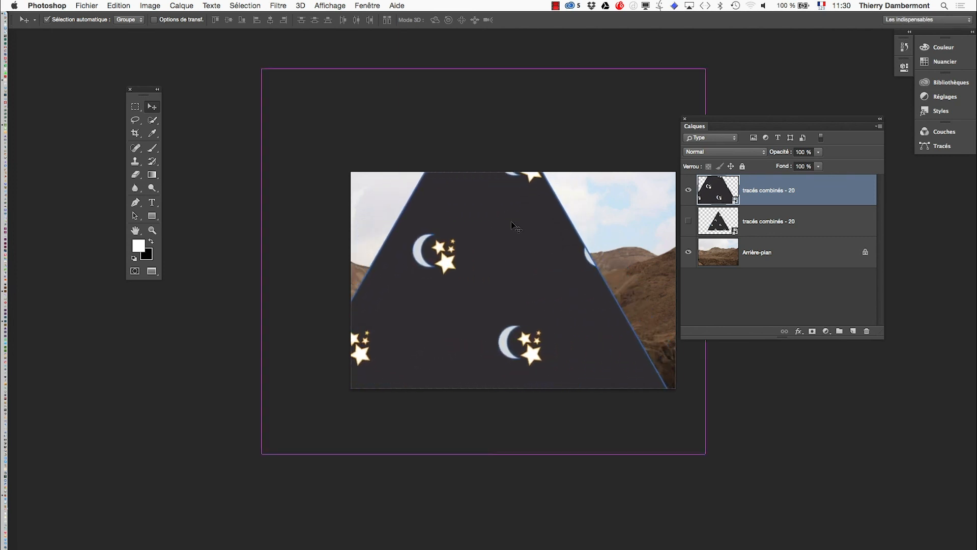
left_click_drag(693, 74, 566, 220)
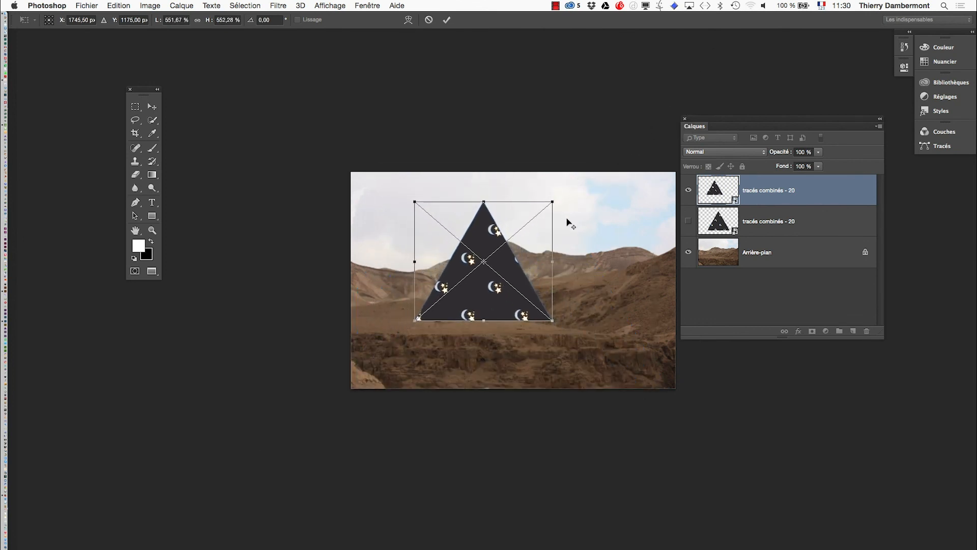
left_click(446, 20)
left_click_drag(506, 273, 474, 279)
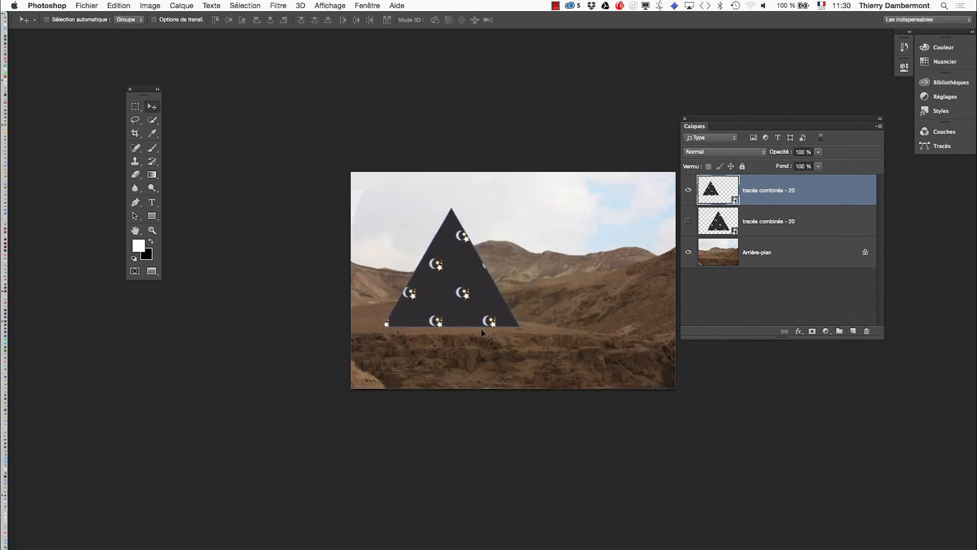
Save the document in Photoshop format as desert-Dragot-avec-le-triangle.psd in the folder AI initiation Carnaval jour 4, maximising compatibility.
left_click(98, 5)
left_click(118, 111)
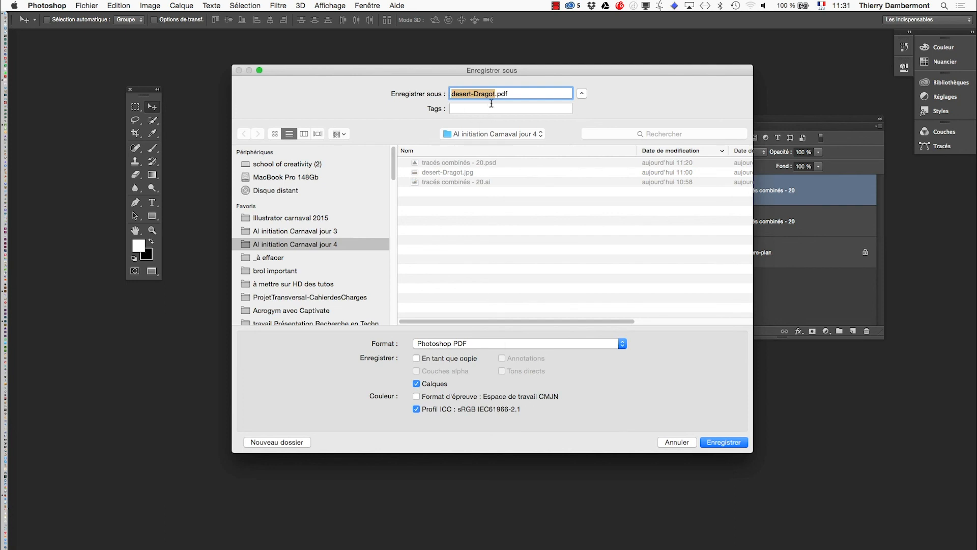
left_click(469, 344)
left_click(436, 243)
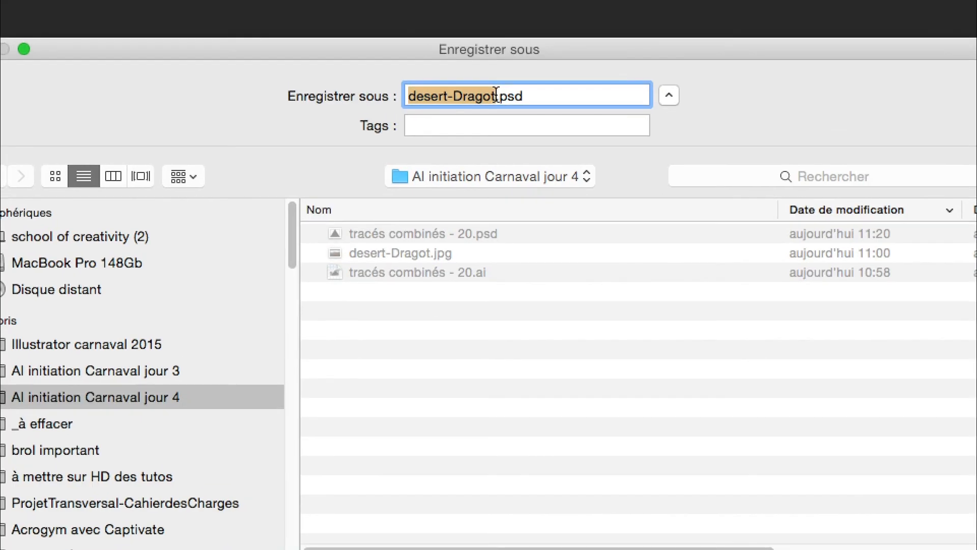
left_click(497, 96)
type("-ave")
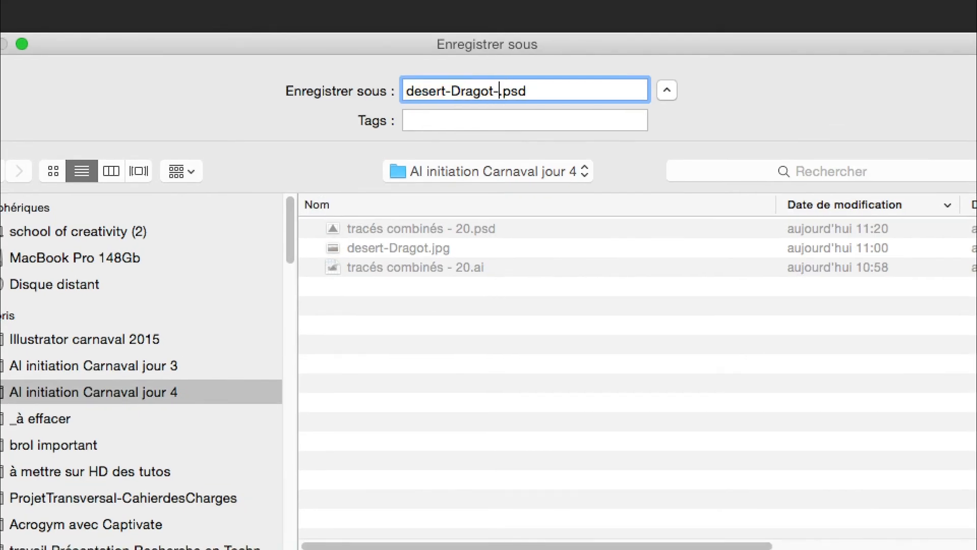
type("c-")
type("le-tri")
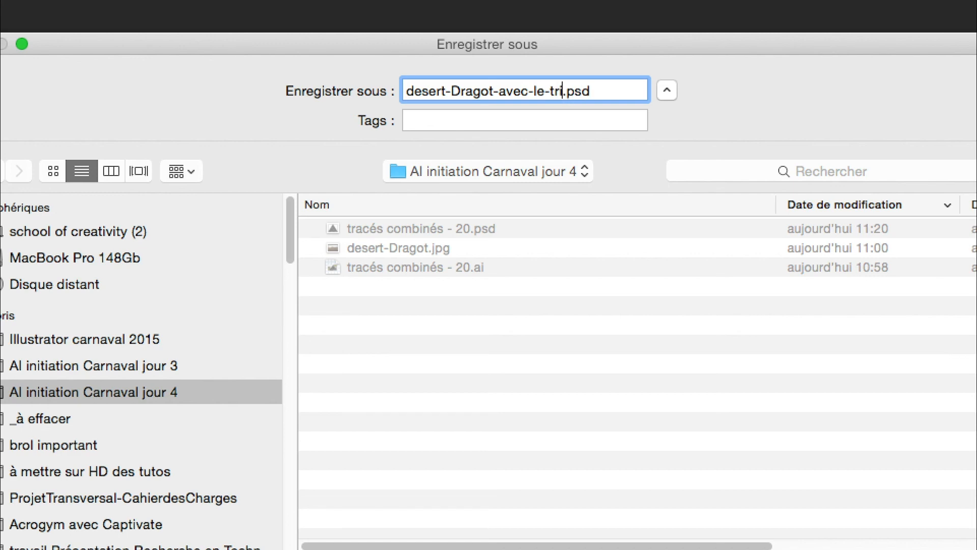
type("angle")
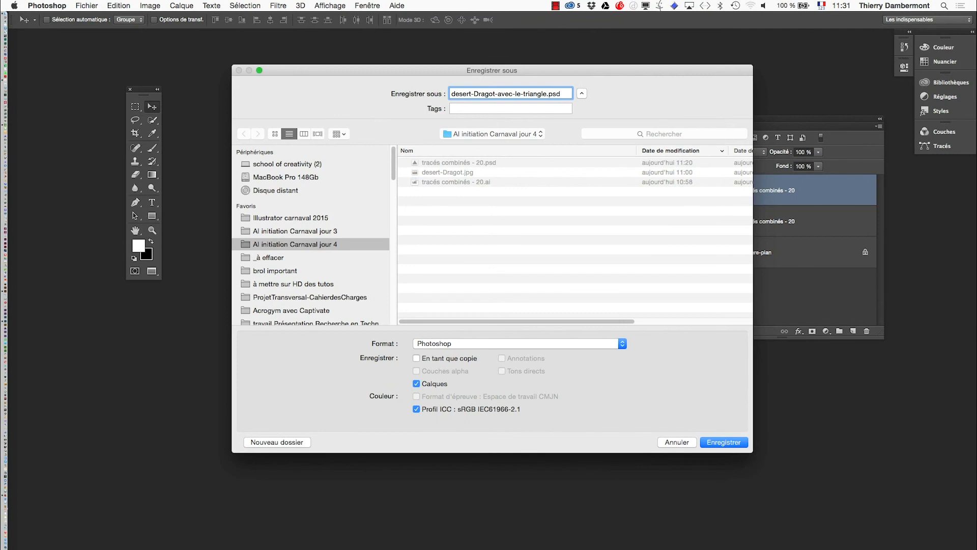
key("Return")
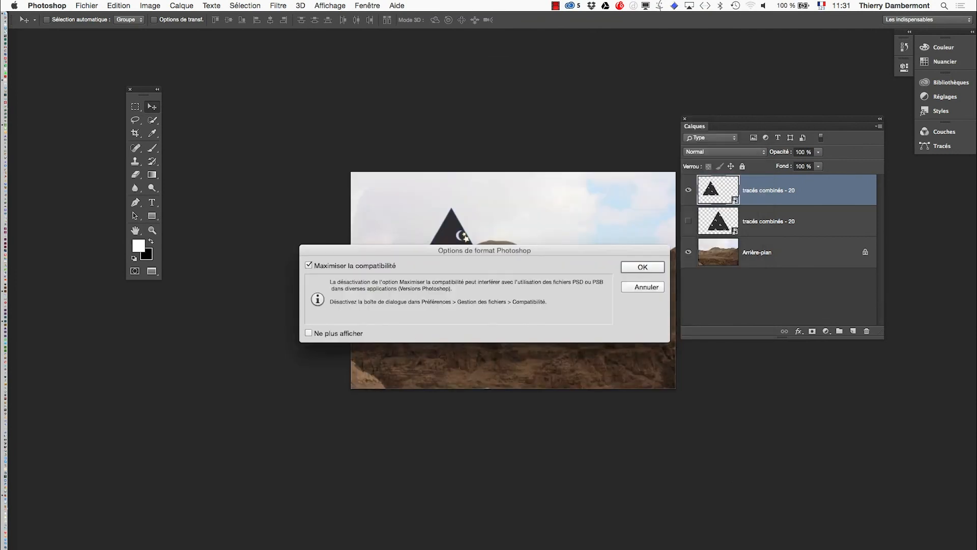
key("Return")
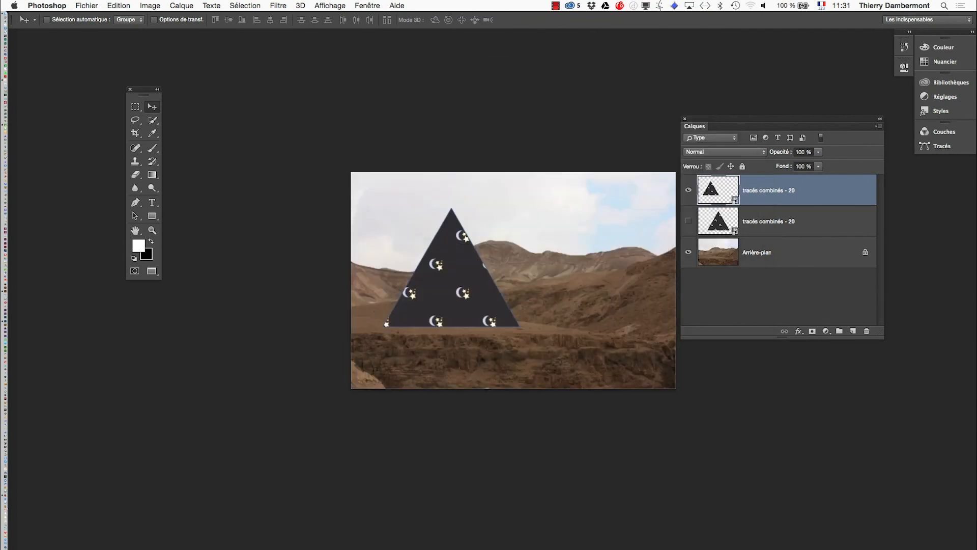